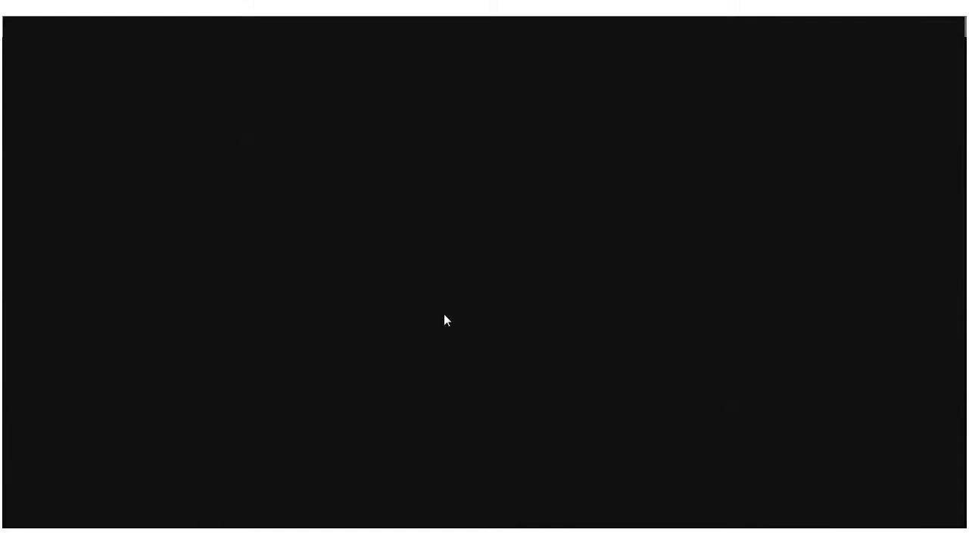
Compare the CollectConnect survey list with the old Bibliostat Collect page, then continue the 2017 report
{"action": "key", "text": "alt+Tab"}
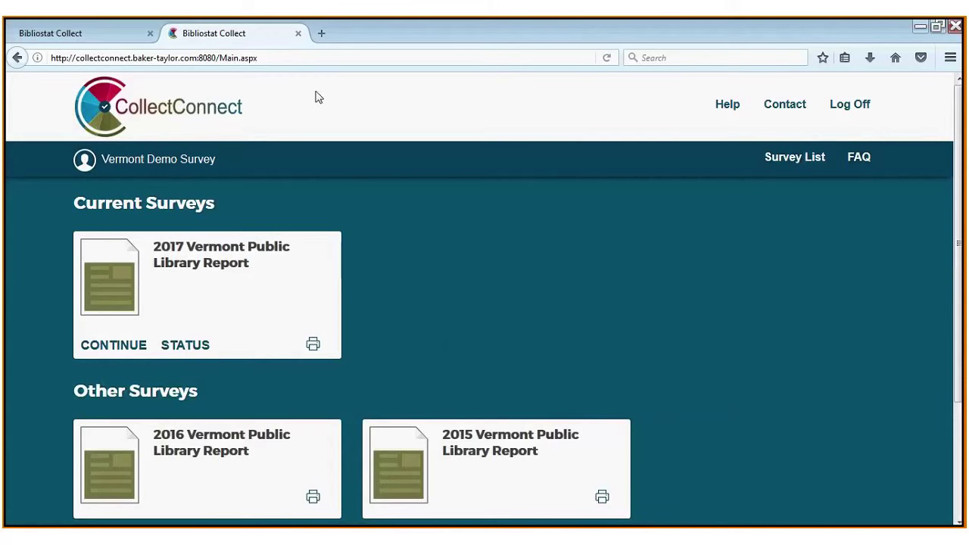
{"action": "left_click", "coordinate": [135, 33]}
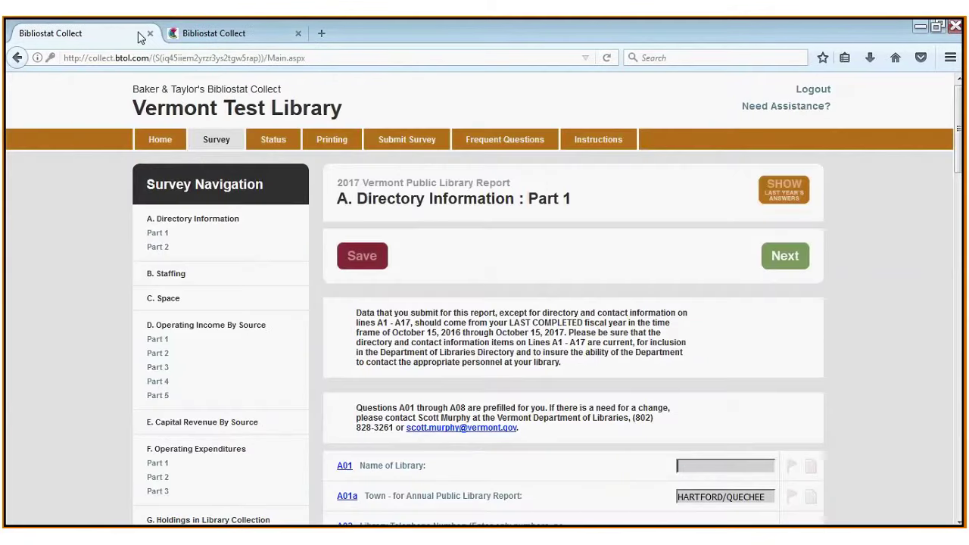
{"action": "left_click", "coordinate": [224, 34]}
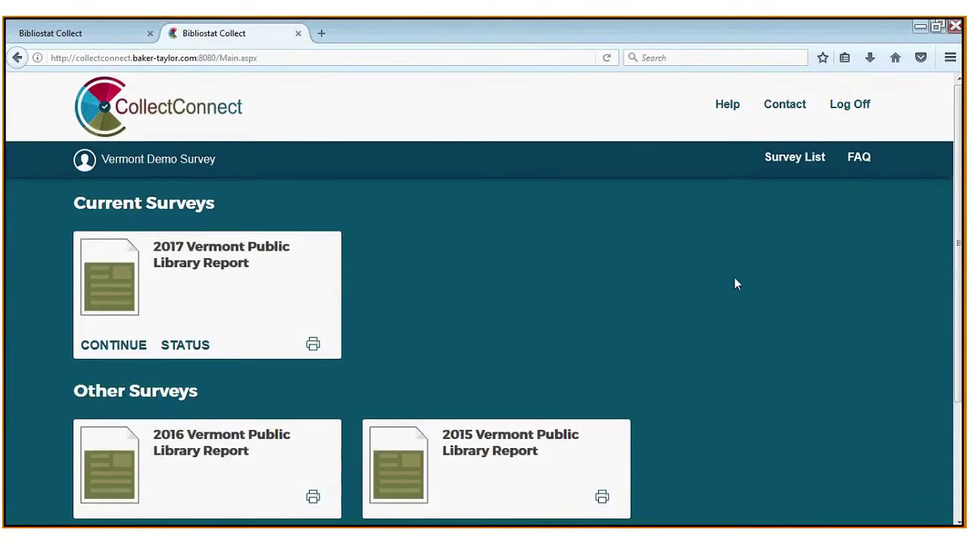
{"action": "left_click", "coordinate": [113, 345]}
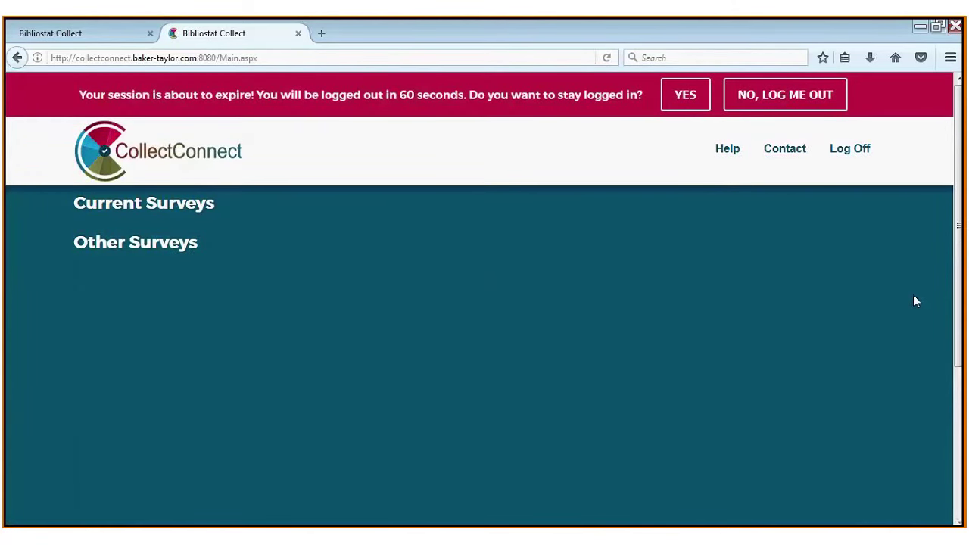
Stay logged in to the portal and reload the page after the error
{"action": "left_click", "coordinate": [677, 97]}
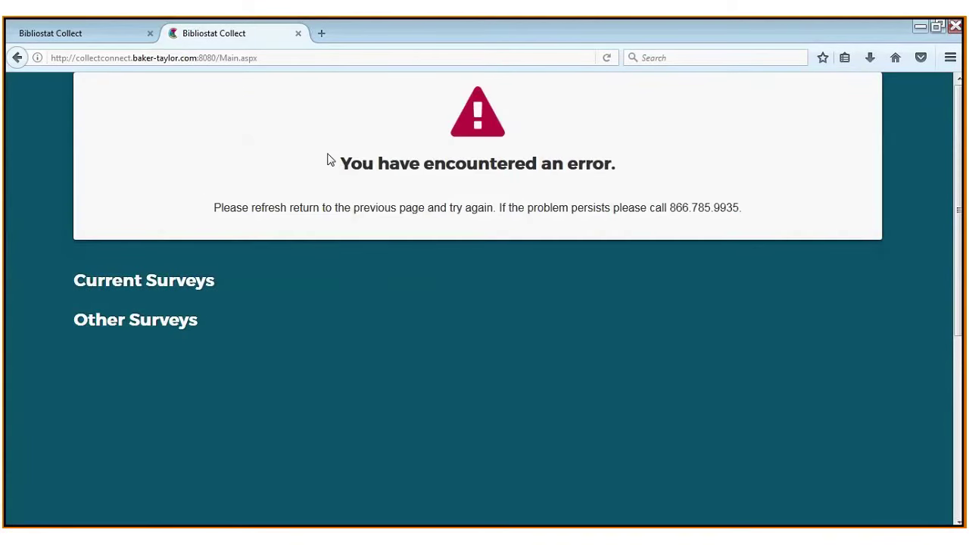
{"action": "left_click", "coordinate": [260, 58]}
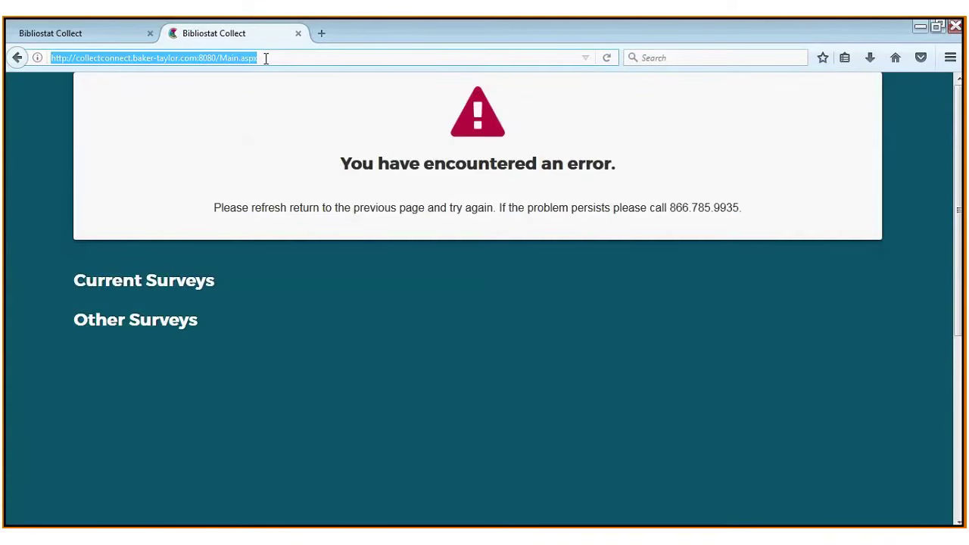
{"action": "key", "text": "Return"}
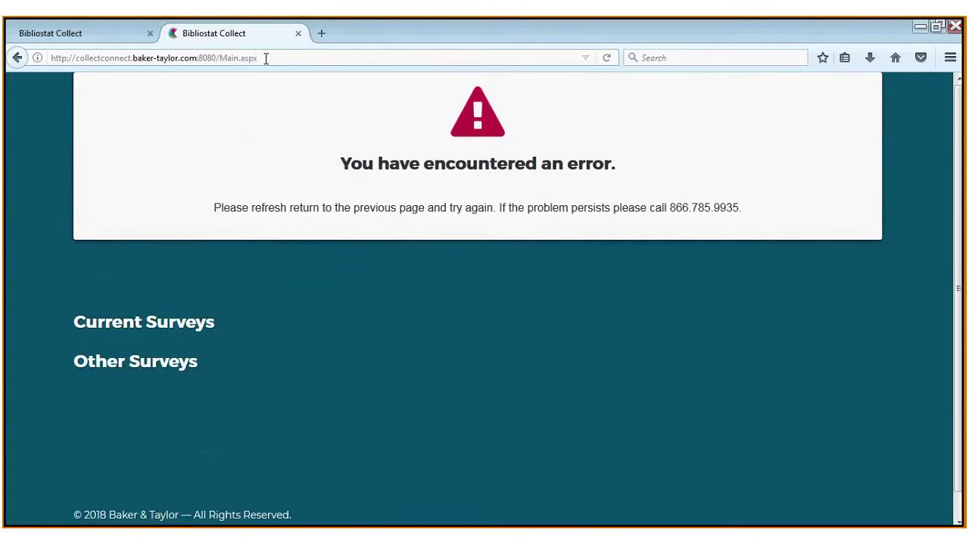
Replace Main.aspx with login.aspx in the address to load the portal's login page
{"action": "left_click_drag", "start_coordinate": [219, 58], "coordinate": [271, 57]}
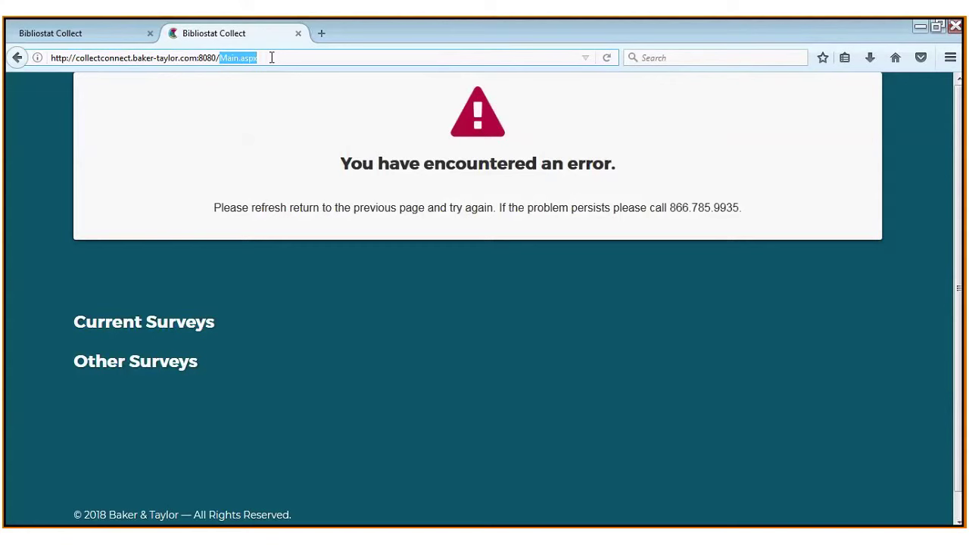
{"action": "type", "text": "login.aspx"}
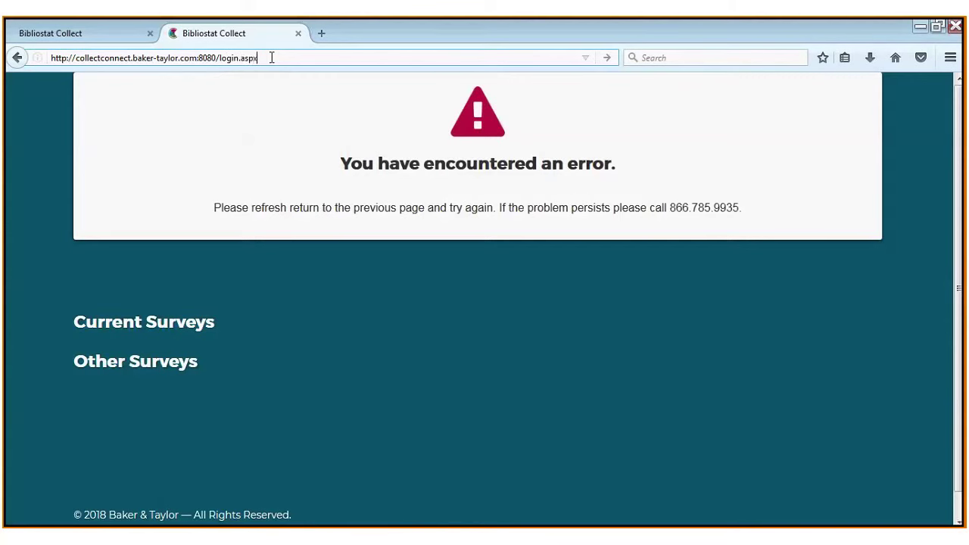
{"action": "key", "text": "Return"}
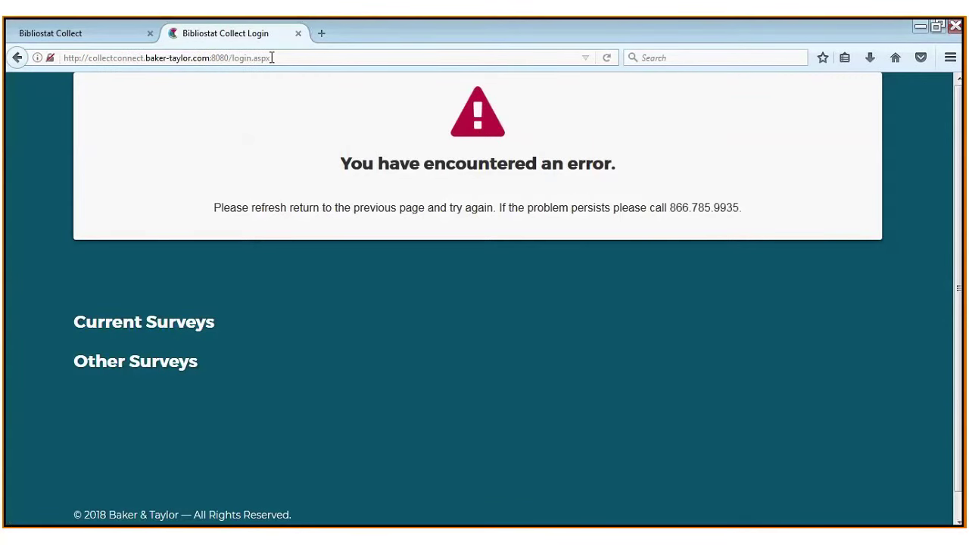
Log in with the demo login ID and password, choosing never to remember the password
{"action": "left_click", "coordinate": [446, 317]}
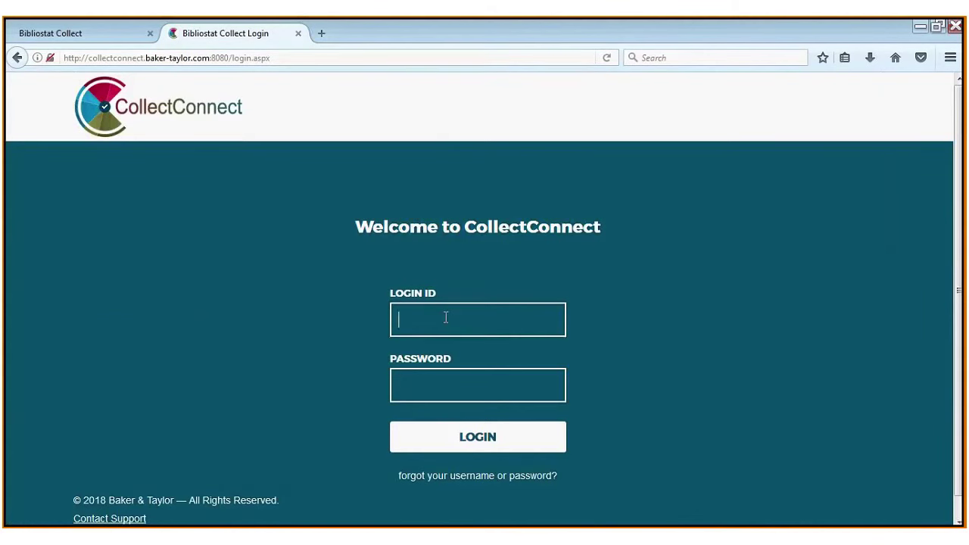
{"action": "type", "text": "vtdemo"}
{"action": "key", "text": "Tab"}
{"action": "type", "text": "••••••"}
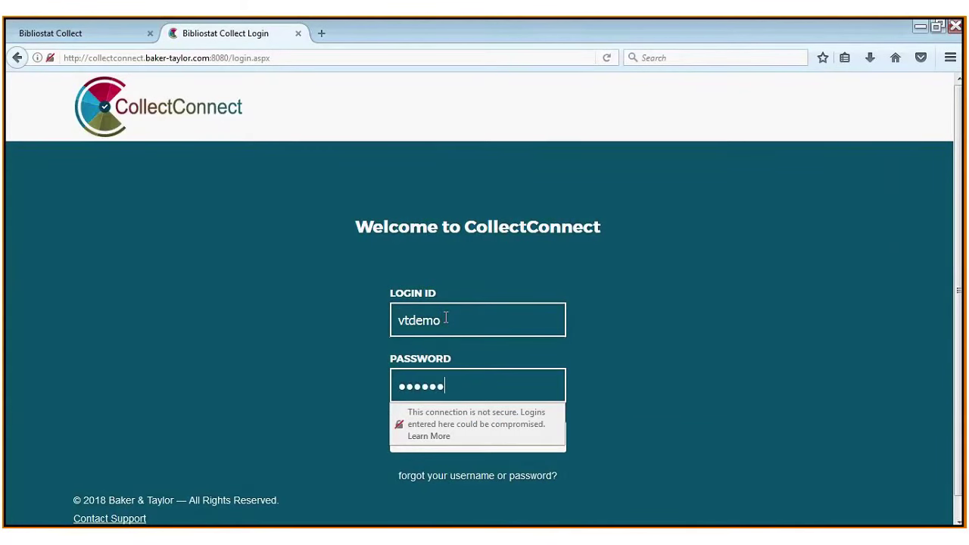
{"action": "left_click", "coordinate": [469, 447]}
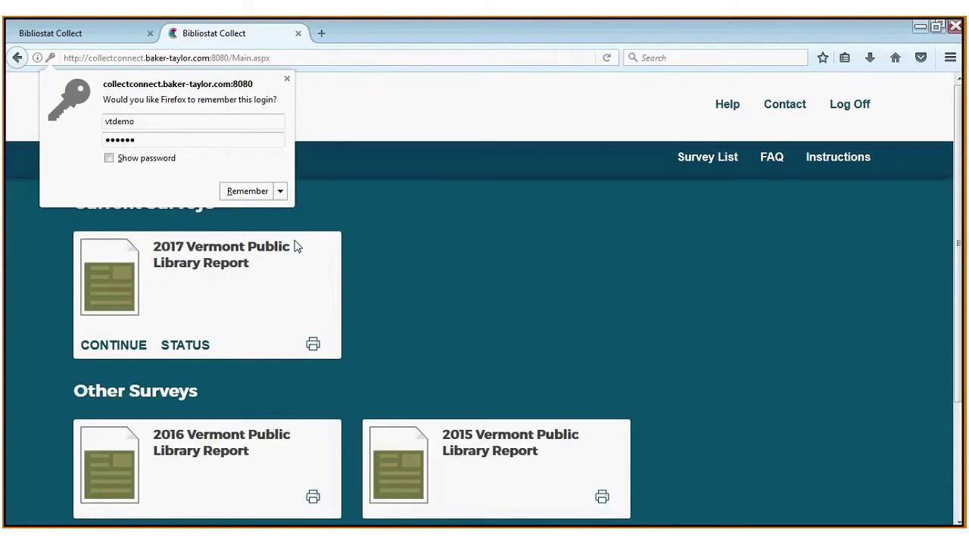
{"action": "left_click", "coordinate": [279, 191]}
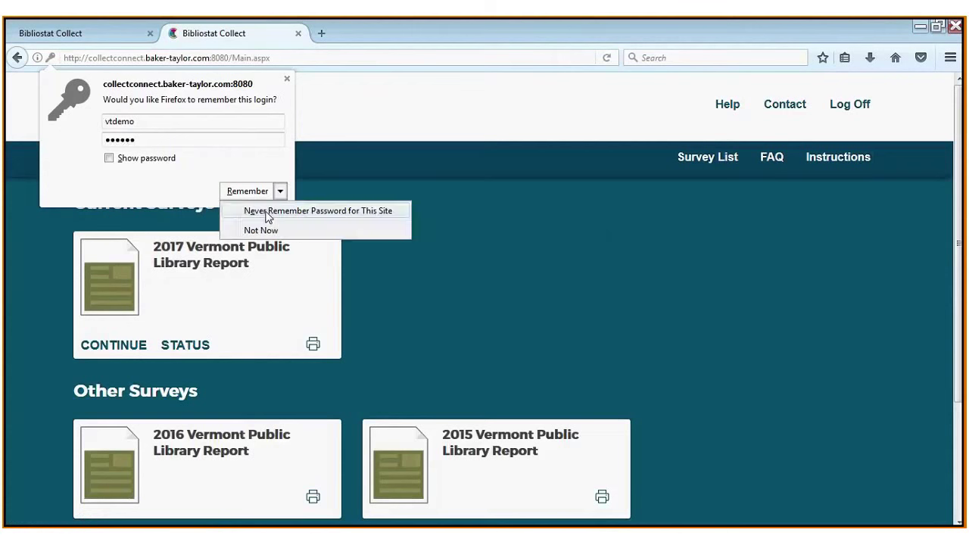
{"action": "left_click", "coordinate": [272, 229]}
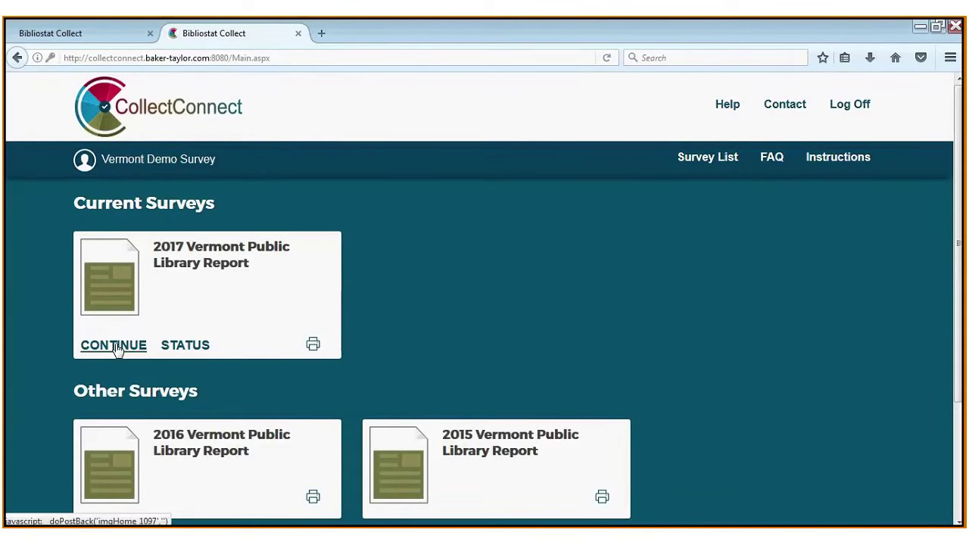
Continue the 2017 Vermont Public Library Report and open Directory Information Part 1
{"action": "left_click", "coordinate": [257, 303]}
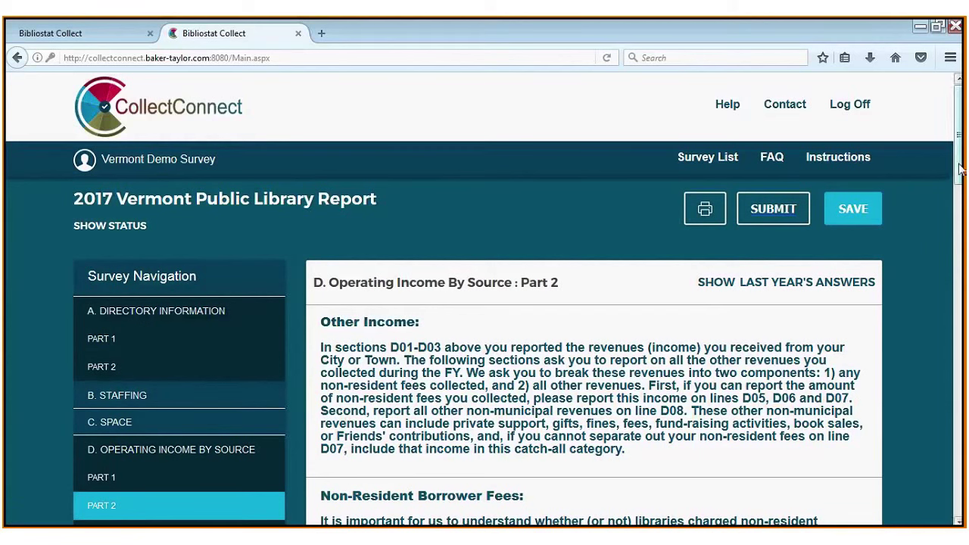
{"action": "left_click", "coordinate": [101, 338]}
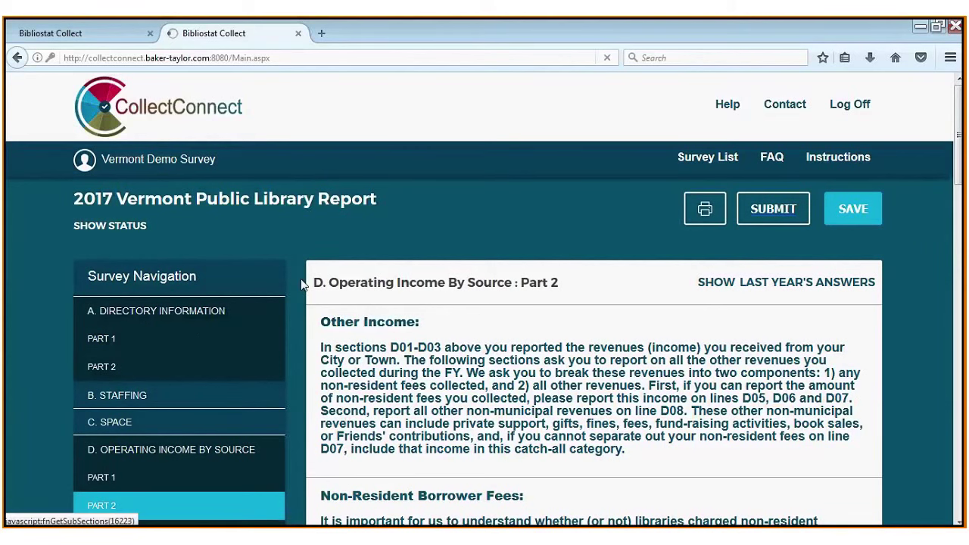
{"action": "mouse_move", "coordinate": [960, 125]}
{"action": "left_mouse_down"}
{"action": "mouse_move", "coordinate": [960, 181]}
{"action": "mouse_move", "coordinate": [956, 132]}
{"action": "left_mouse_up"}
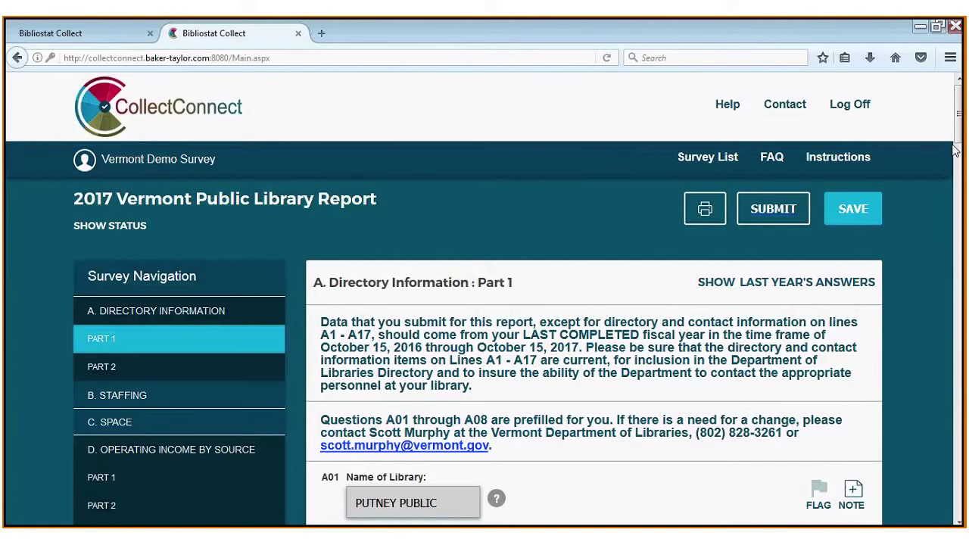
Review the prefilled Directory Information fields, then advance the slideshow to Updated Questions
{"action": "scroll", "coordinate": [958, 170], "scroll_direction": "down", "scroll_amount": 5}
{"action": "left_click_drag", "start_coordinate": [959, 170], "coordinate": [963, 196]}
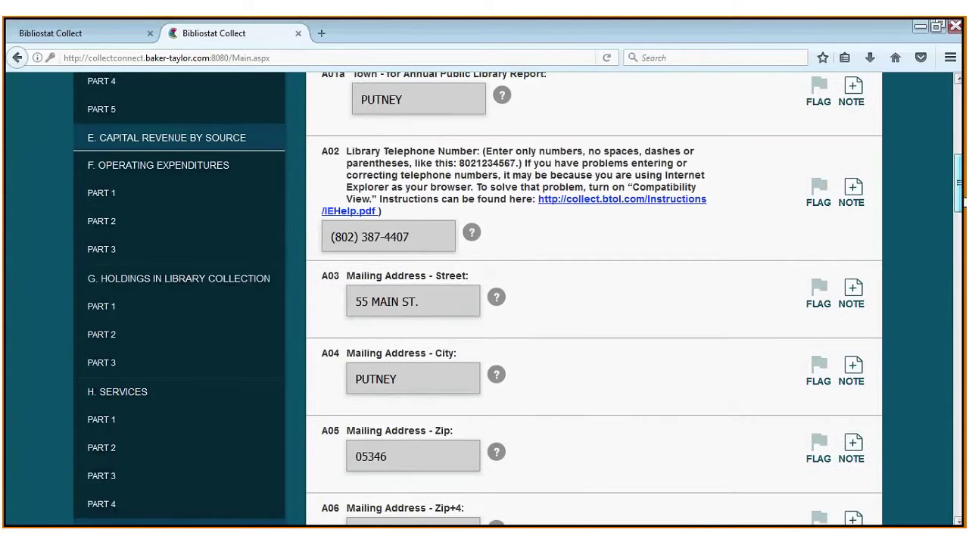
{"action": "scroll", "coordinate": [947, 205], "scroll_direction": "up", "scroll_amount": 6}
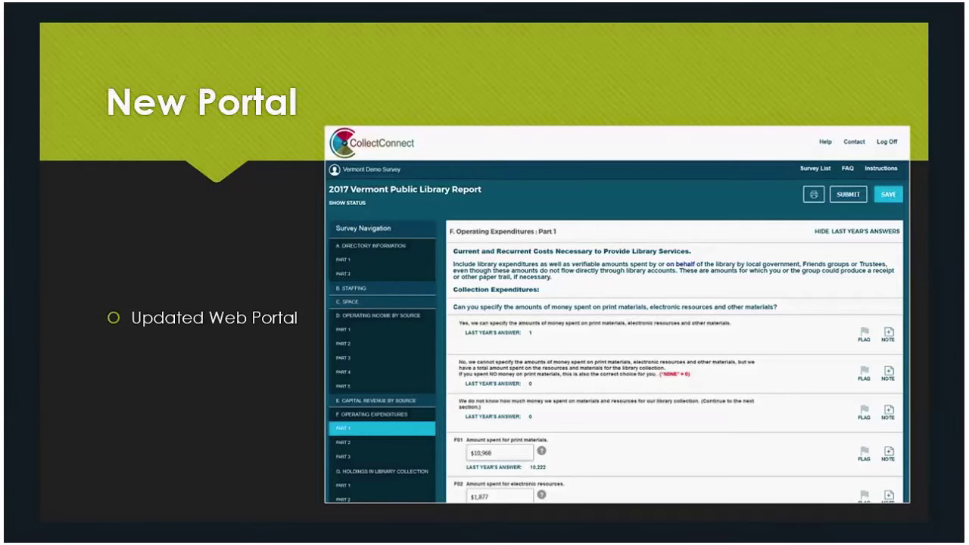
{"action": "key", "text": "Right"}
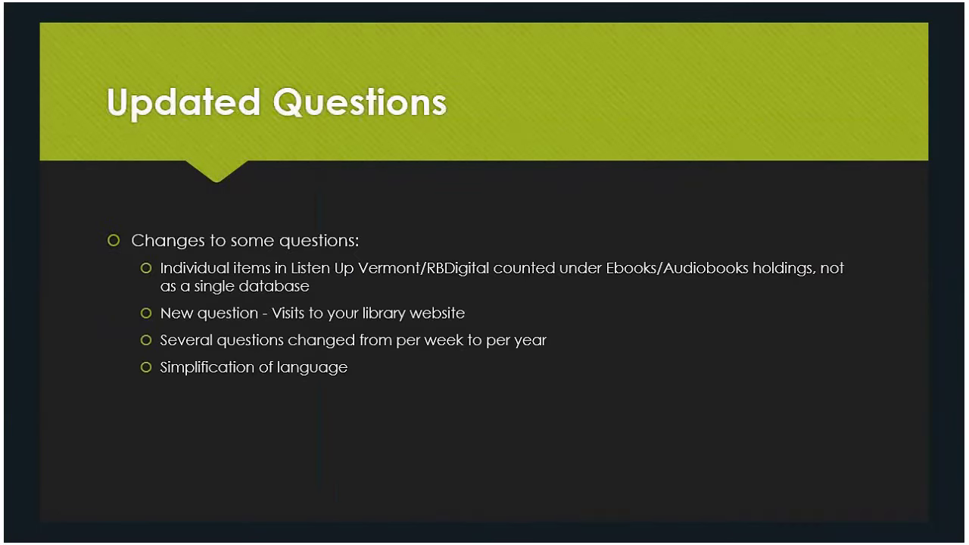
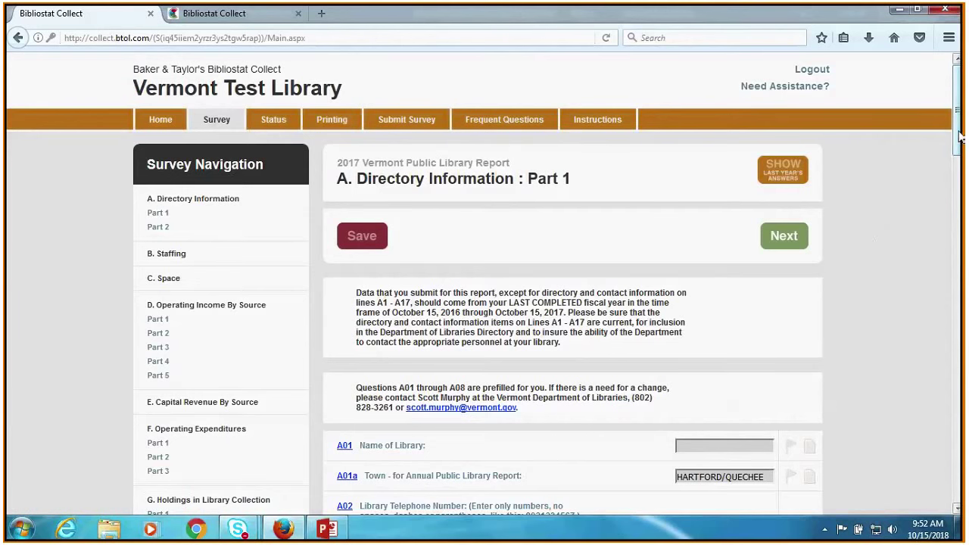
Review the remaining Directory Information Part 1 questions down the page and back
{"action": "left_click_drag", "start_coordinate": [957, 141], "coordinate": [954, 210]}
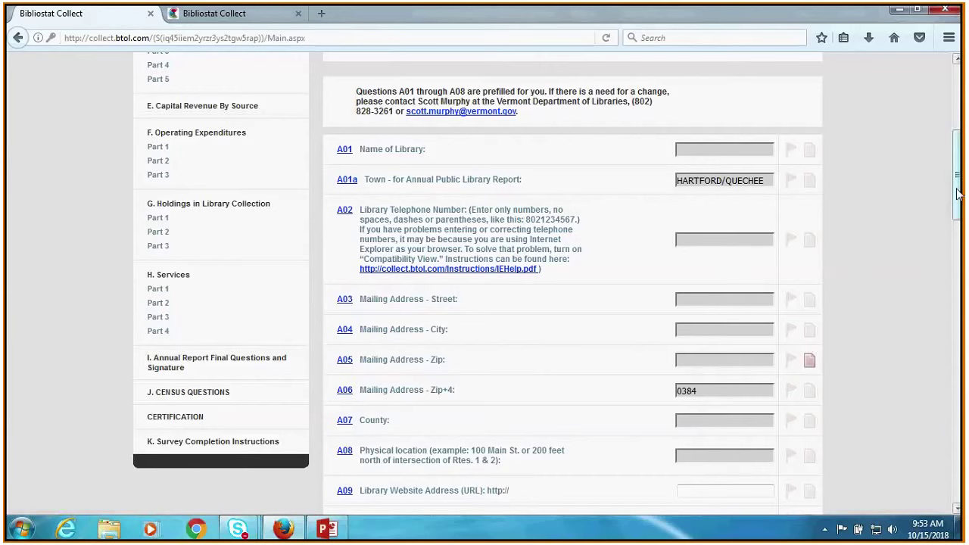
{"action": "scroll", "coordinate": [955, 212], "scroll_direction": "down", "scroll_amount": 2}
{"action": "left_click_drag", "start_coordinate": [956, 212], "coordinate": [956, 302]}
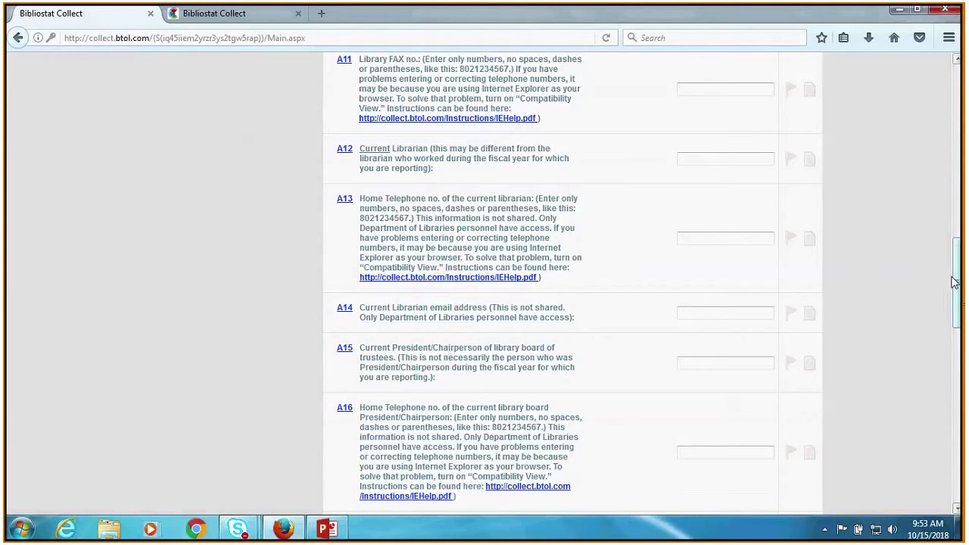
{"action": "left_click_drag", "start_coordinate": [955, 275], "coordinate": [953, 396]}
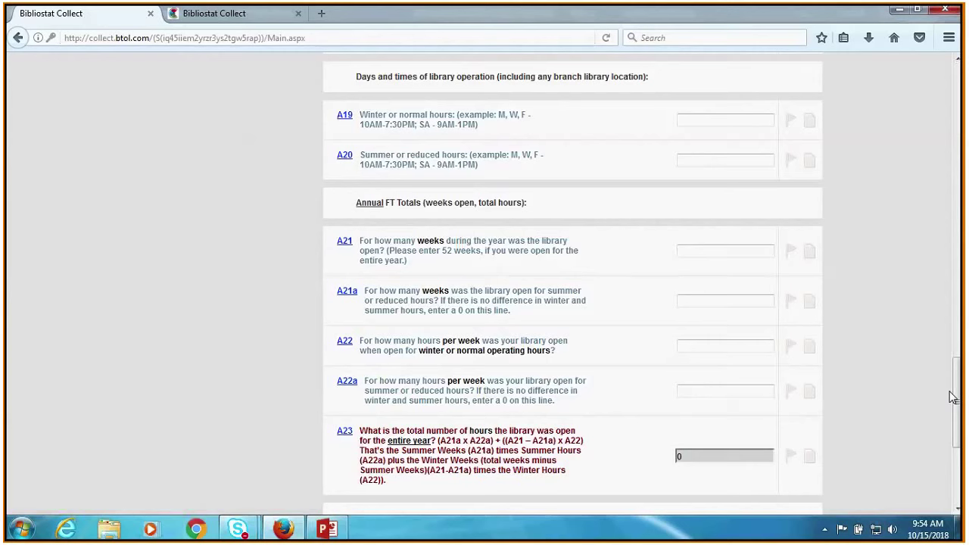
{"action": "scroll", "coordinate": [937, 396], "scroll_direction": "down", "scroll_amount": 1}
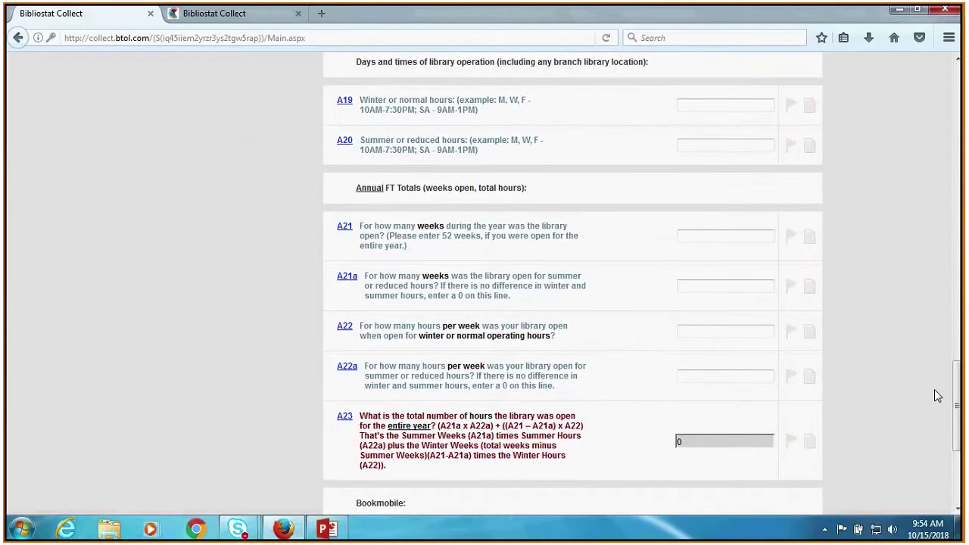
{"action": "scroll", "coordinate": [938, 396], "scroll_direction": "down", "scroll_amount": 2}
{"action": "scroll", "coordinate": [938, 396], "scroll_direction": "up", "scroll_amount": 2}
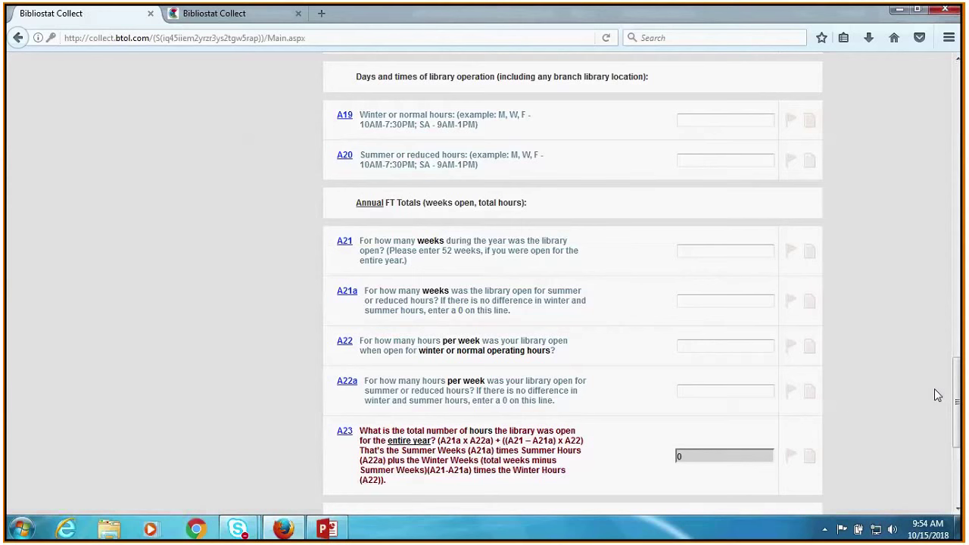
{"action": "left_click_drag", "start_coordinate": [958, 396], "coordinate": [955, 146]}
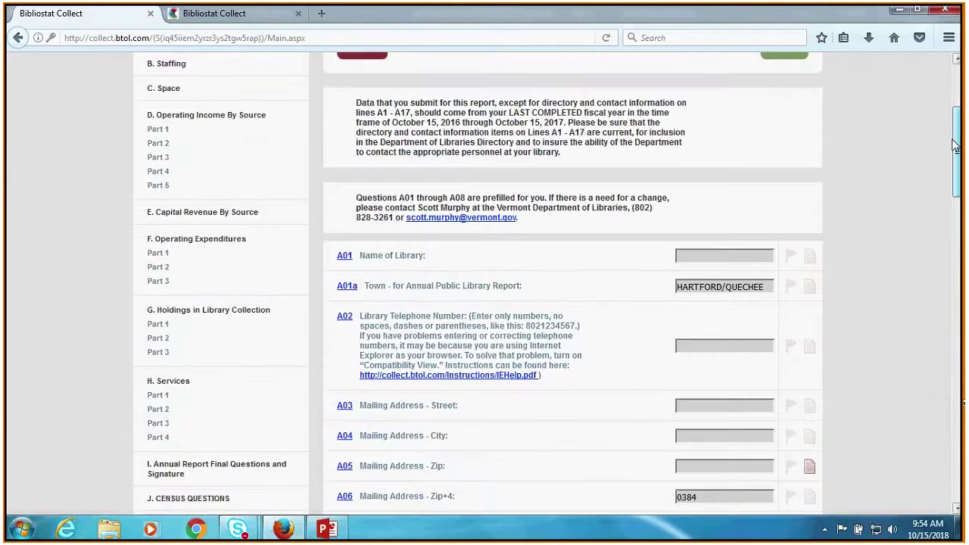
Save the Part 1 answers and review Part 2's fiscal-year and population questions A25–A27
{"action": "scroll", "coordinate": [457, 186], "scroll_direction": "up", "scroll_amount": 3}
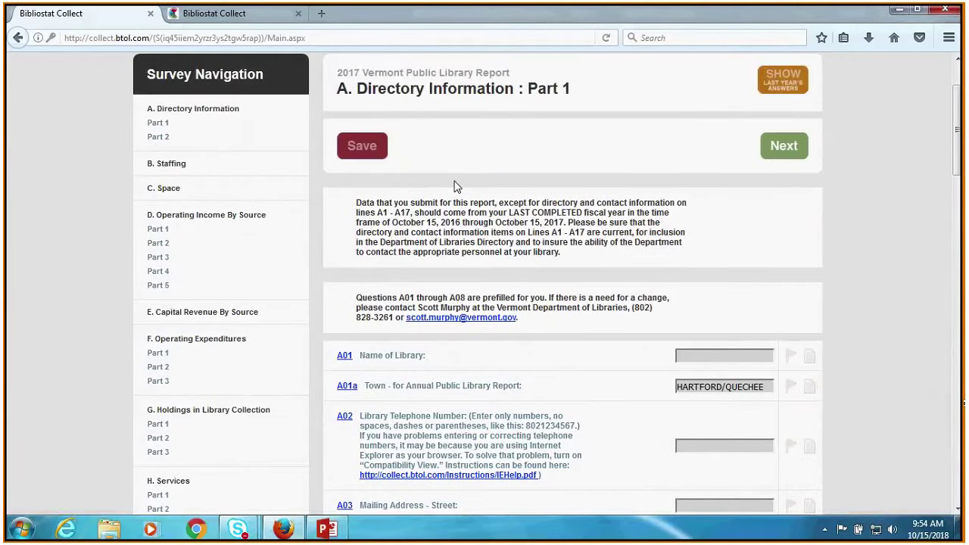
{"action": "left_click", "coordinate": [348, 134]}
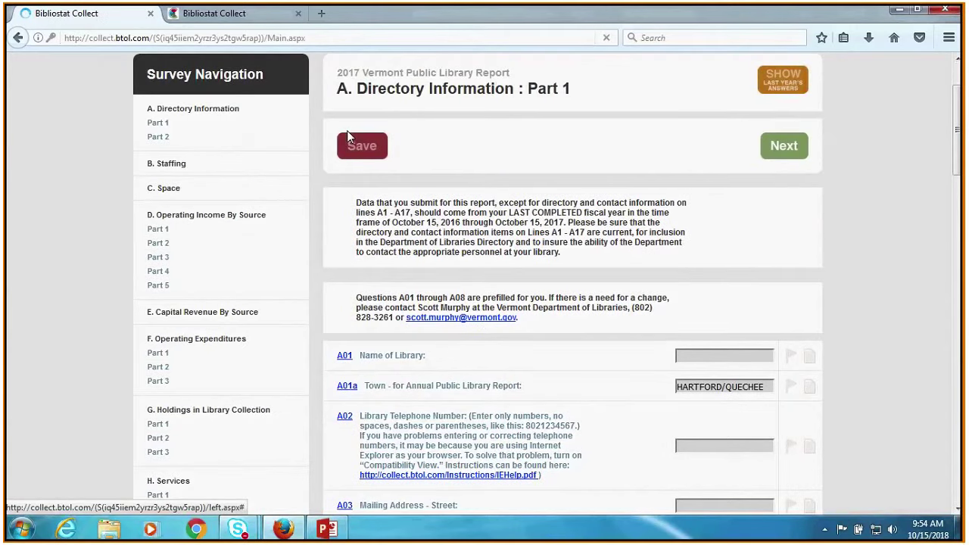
{"action": "scroll", "coordinate": [908, 196], "scroll_direction": "down", "scroll_amount": 2}
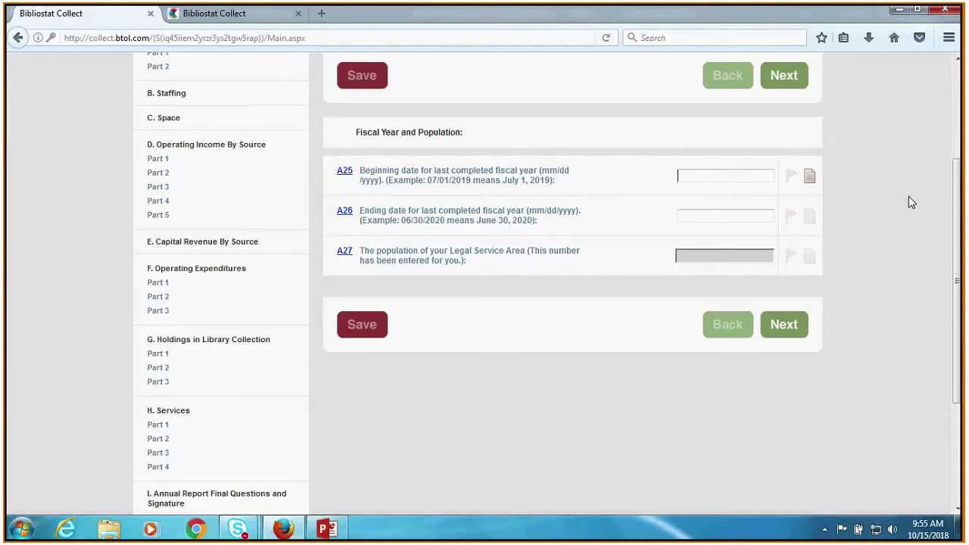
{"action": "scroll", "coordinate": [911, 203], "scroll_direction": "up", "scroll_amount": 2}
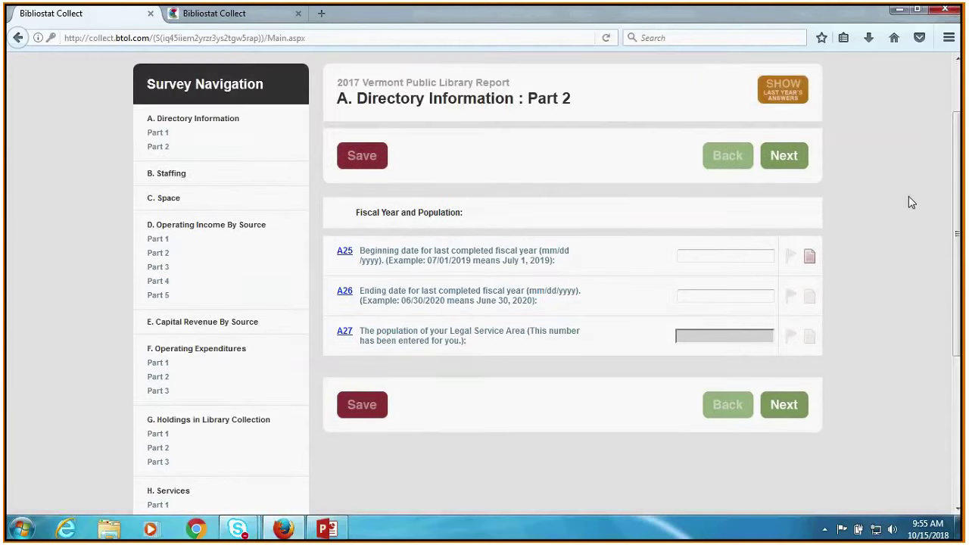
{"action": "scroll", "coordinate": [384, 205], "scroll_direction": "up", "scroll_amount": 2}
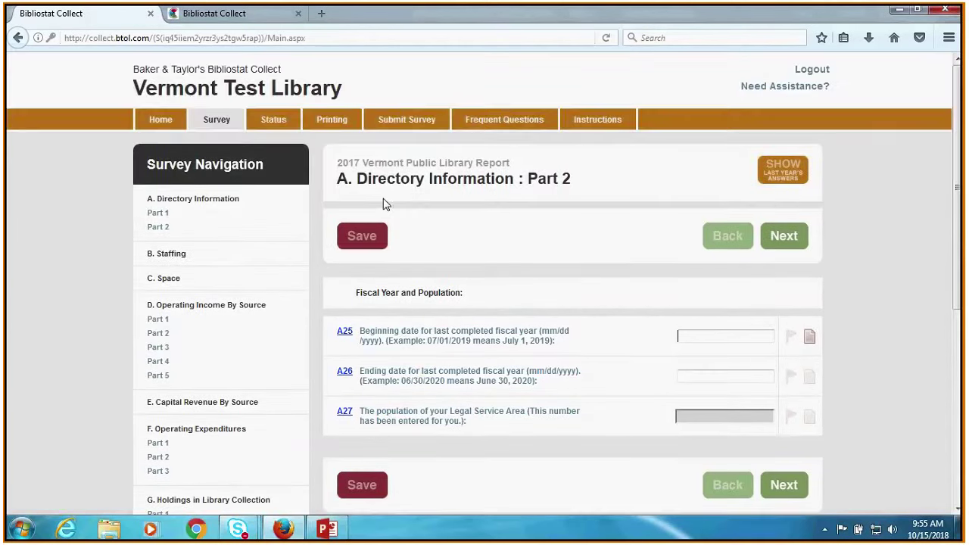
Go to B. Staffing and review B01a–B06, with B01a and B01b at 5.00 each
{"action": "left_click", "coordinate": [169, 255]}
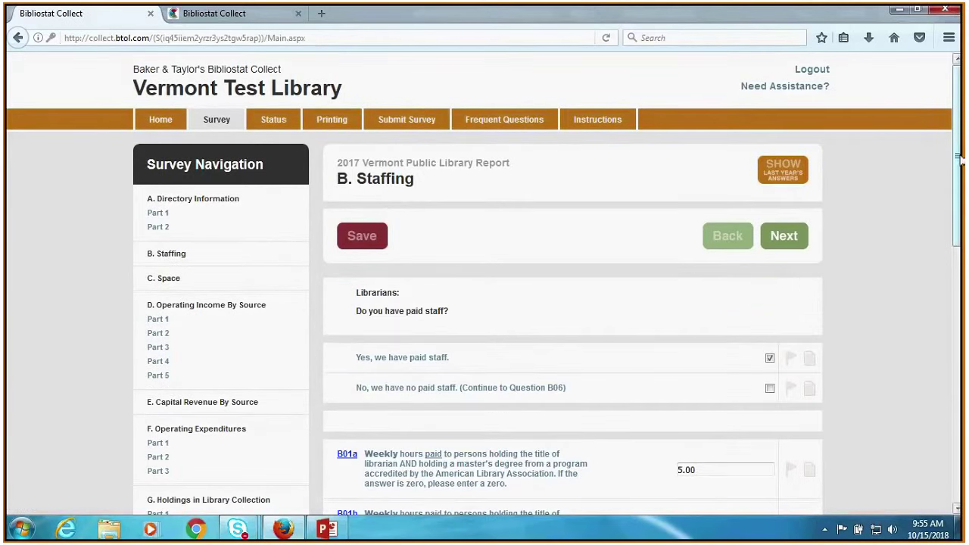
{"action": "scroll", "coordinate": [958, 161], "scroll_direction": "down", "scroll_amount": 1}
{"action": "left_click_drag", "start_coordinate": [958, 161], "coordinate": [959, 262]}
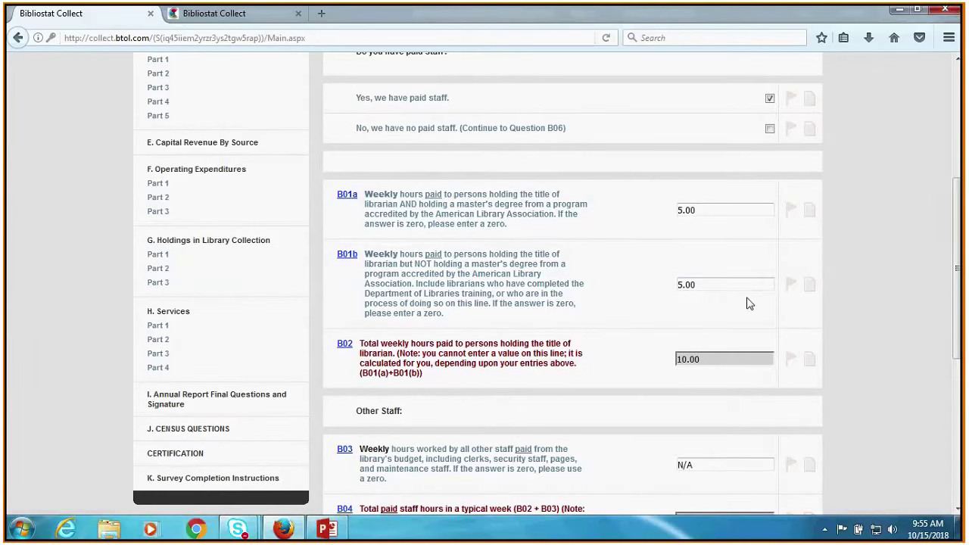
{"action": "scroll", "coordinate": [847, 287], "scroll_direction": "down", "scroll_amount": 3}
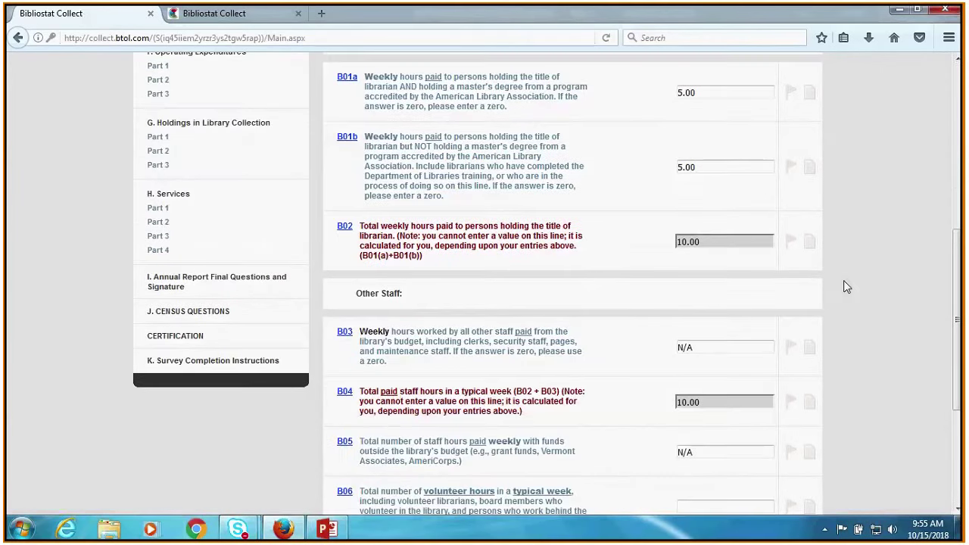
{"action": "scroll", "coordinate": [846, 286], "scroll_direction": "down", "scroll_amount": 1}
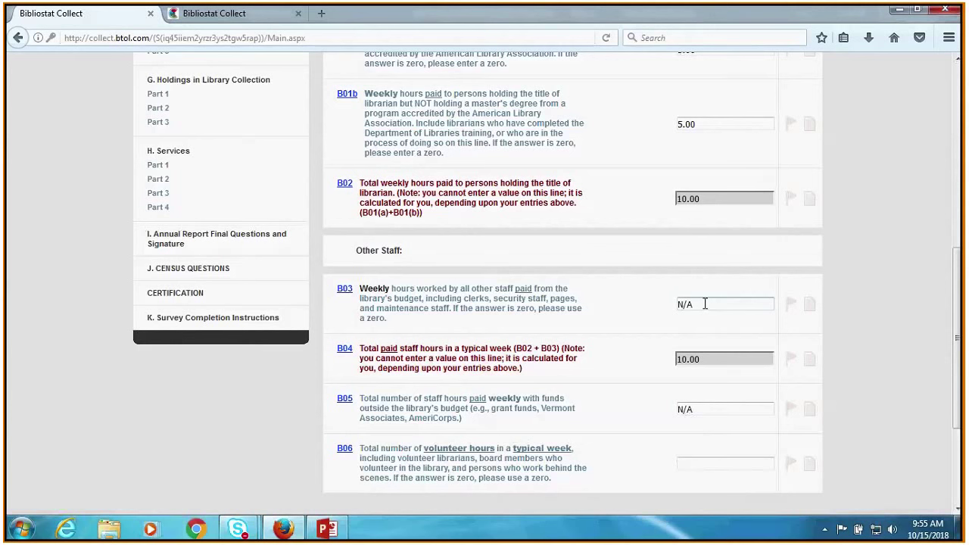
{"action": "scroll", "coordinate": [712, 296], "scroll_direction": "up", "scroll_amount": 1}
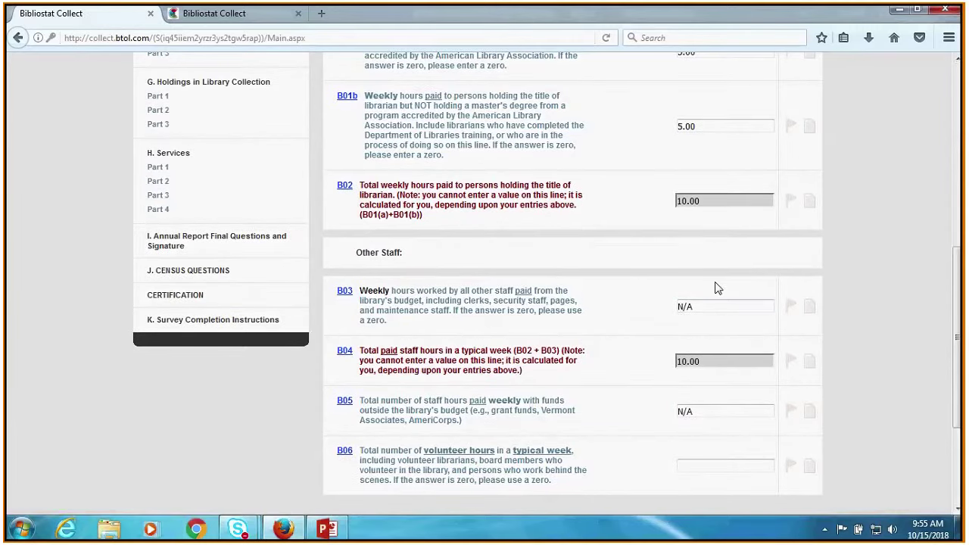
{"action": "scroll", "coordinate": [873, 255], "scroll_direction": "up", "scroll_amount": 4}
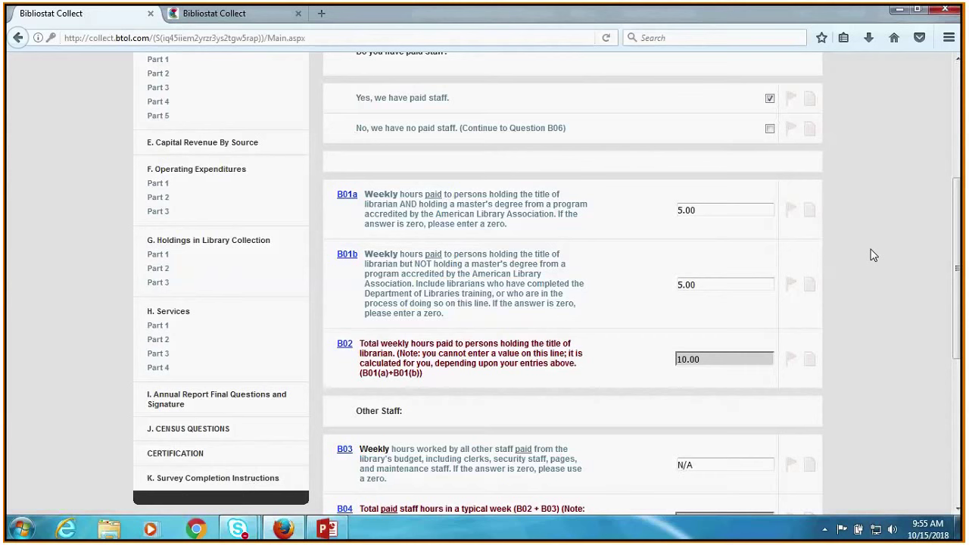
{"action": "scroll", "coordinate": [871, 255], "scroll_direction": "down", "scroll_amount": 3}
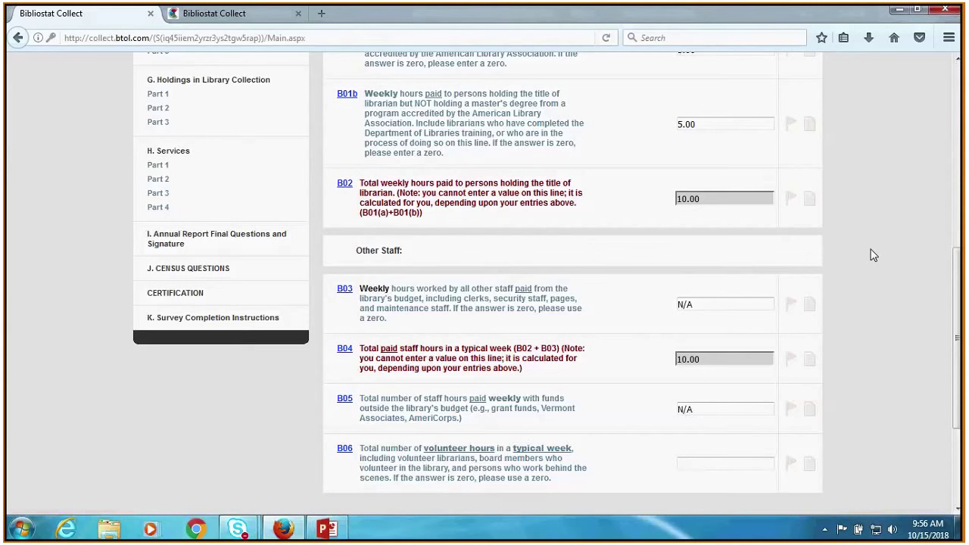
Recheck the Staffing answers, then go to C. Space and its building square-footage question C01
{"action": "scroll", "coordinate": [871, 250], "scroll_direction": "up", "scroll_amount": 4}
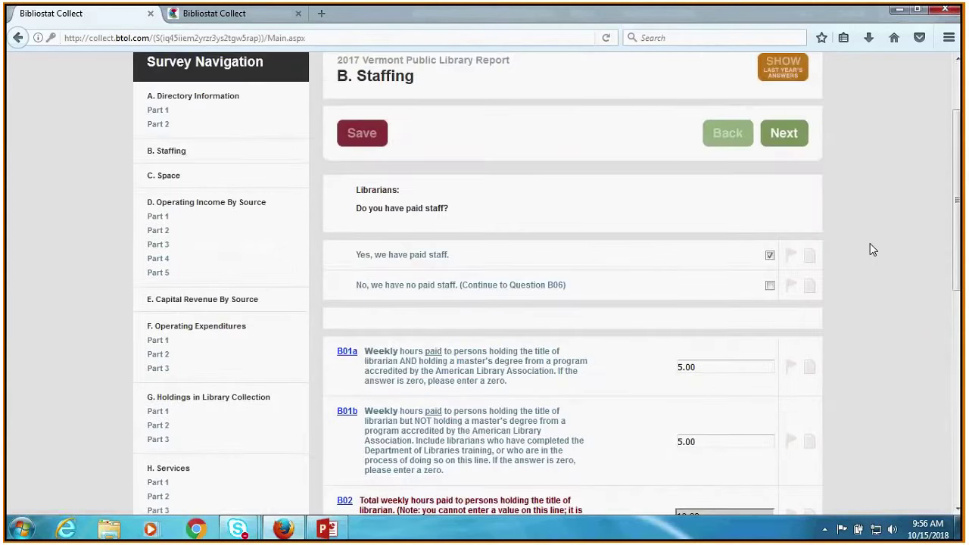
{"action": "scroll", "coordinate": [870, 250], "scroll_direction": "down", "scroll_amount": 2}
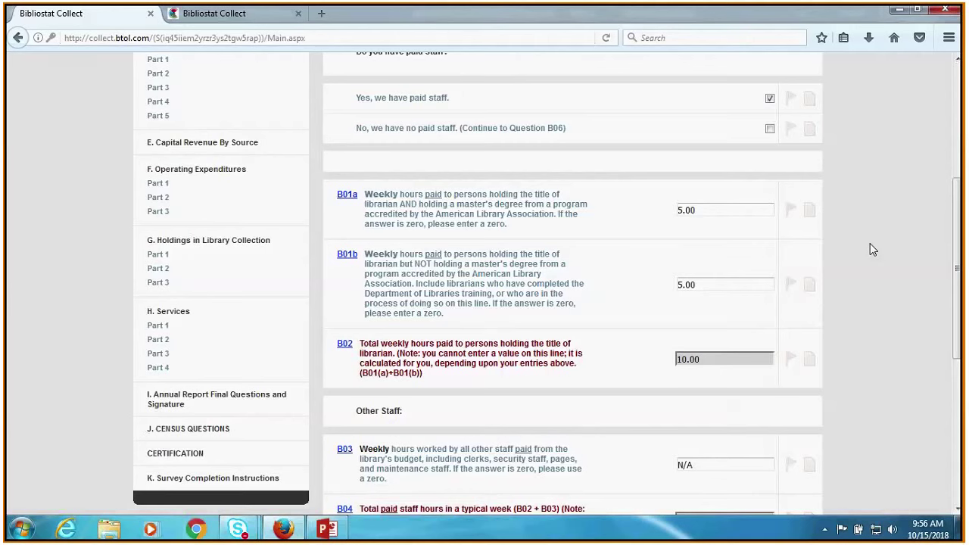
{"action": "scroll", "coordinate": [868, 247], "scroll_direction": "down", "scroll_amount": 1}
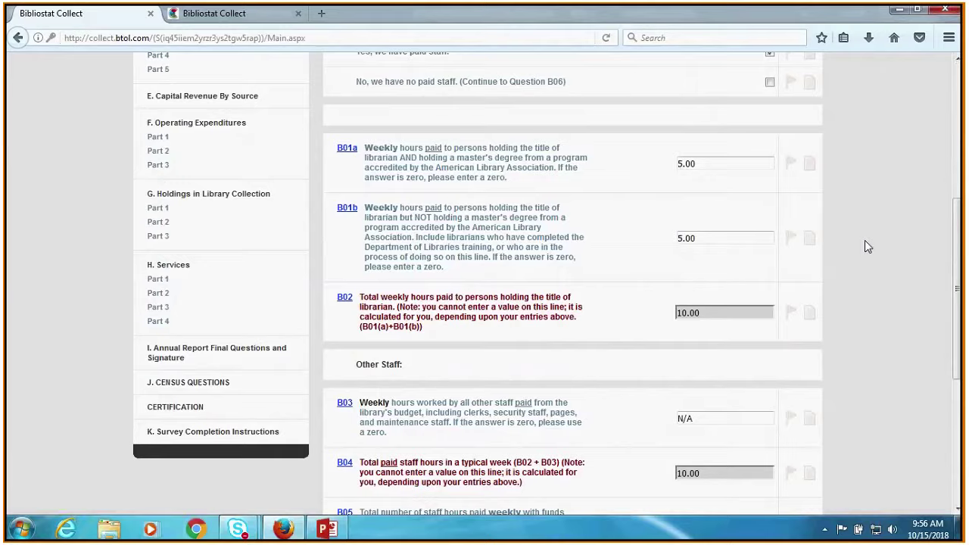
{"action": "scroll", "coordinate": [868, 247], "scroll_direction": "down", "scroll_amount": 5}
{"action": "scroll", "coordinate": [868, 246], "scroll_direction": "up", "scroll_amount": 10}
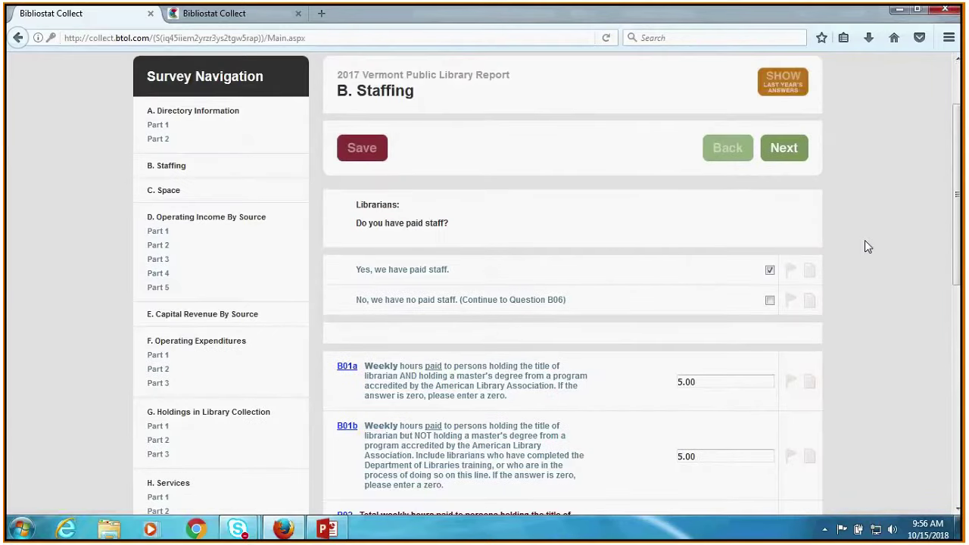
{"action": "scroll", "coordinate": [868, 247], "scroll_direction": "up", "scroll_amount": 2}
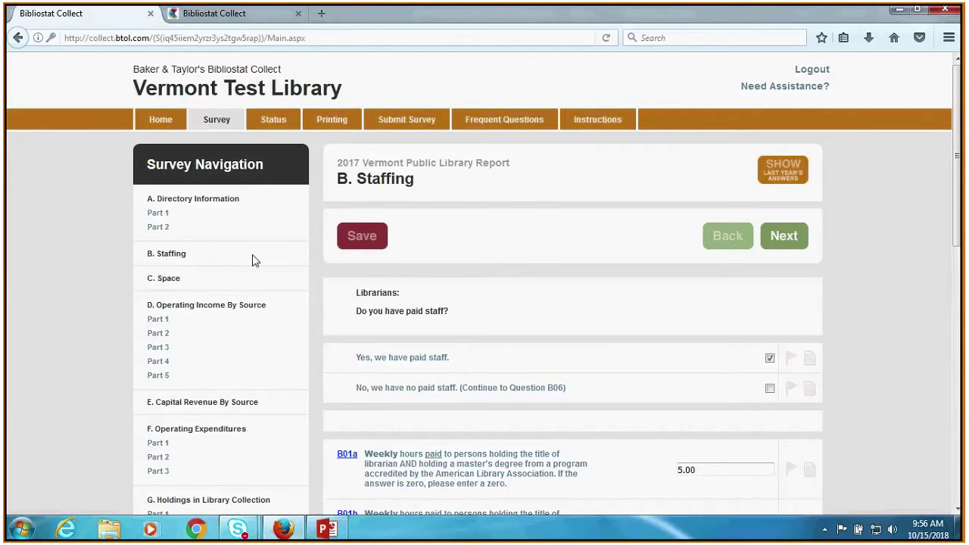
{"action": "left_click", "coordinate": [168, 278]}
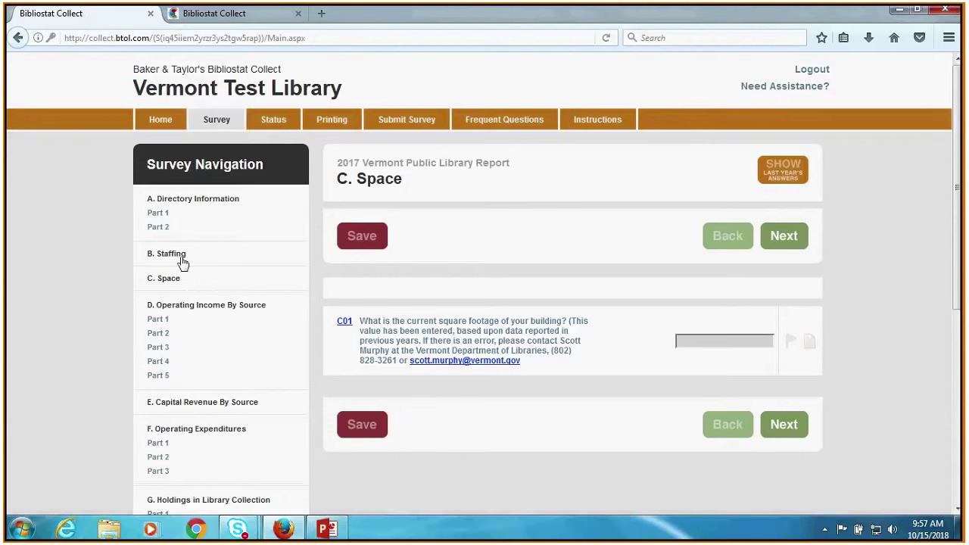
Go to Part 1 of D. Operating Income By Source in Survey Navigation
{"action": "left_click", "coordinate": [157, 322]}
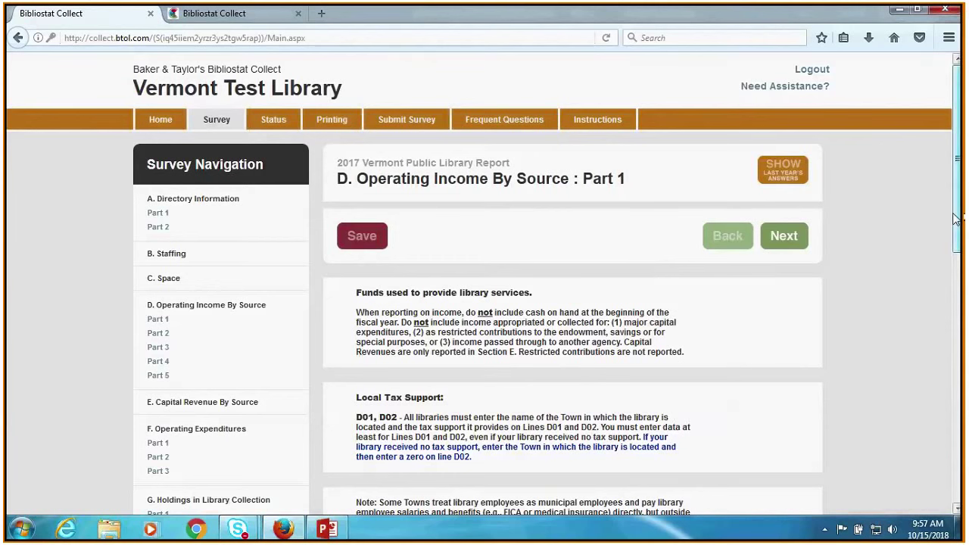
Review local tax lines D01–D03, left blank with a $0 total, and continue to Part 2
{"action": "left_click_drag", "start_coordinate": [956, 218], "coordinate": [955, 229]}
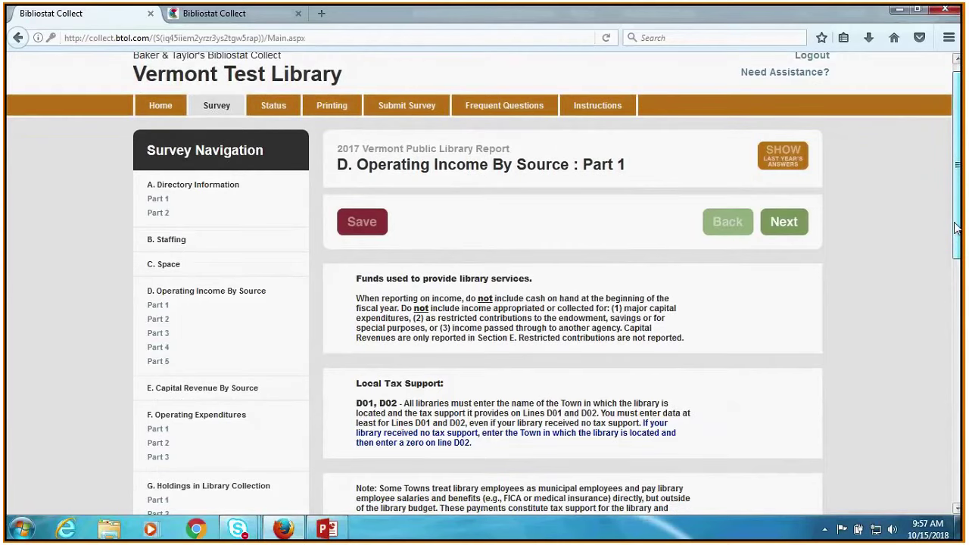
{"action": "scroll", "coordinate": [910, 235], "scroll_direction": "up", "scroll_amount": 1}
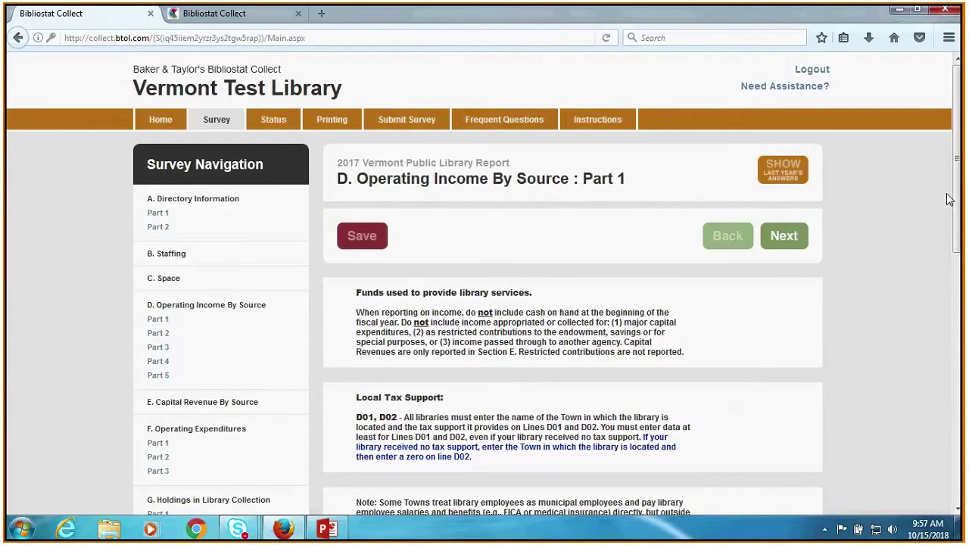
{"action": "mouse_move", "coordinate": [956, 177]}
{"action": "left_mouse_down"}
{"action": "mouse_move", "coordinate": [959, 272]}
{"action": "mouse_move", "coordinate": [960, 163]}
{"action": "left_mouse_up"}
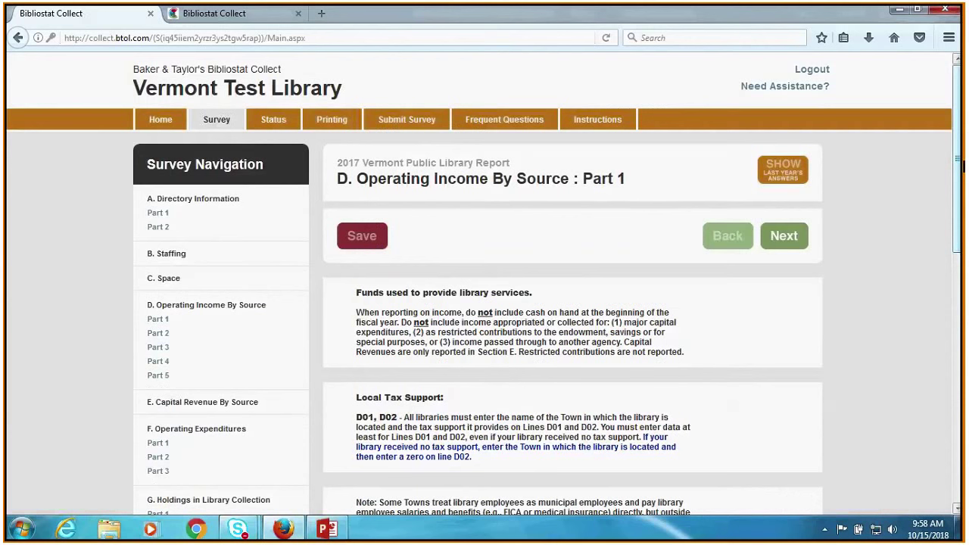
{"action": "left_click_drag", "start_coordinate": [958, 179], "coordinate": [961, 363]}
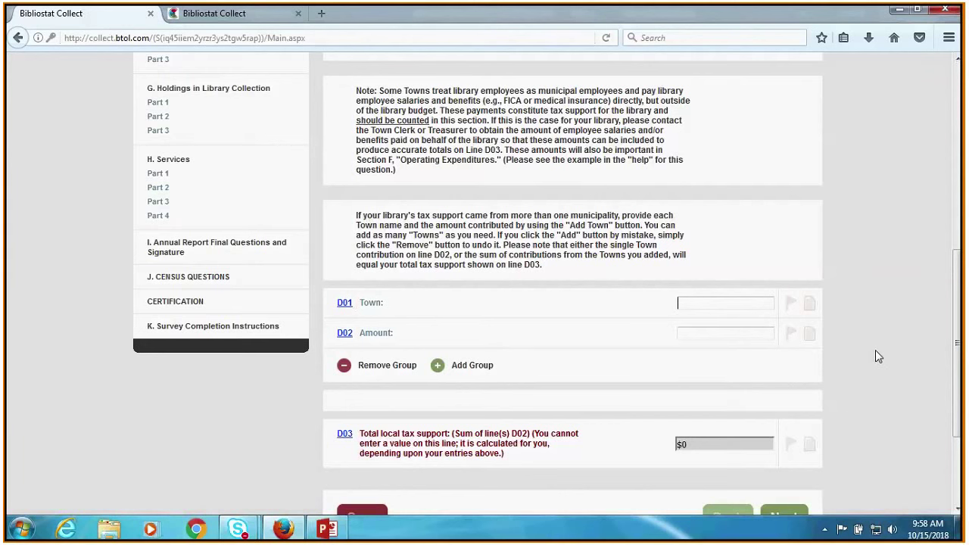
{"action": "scroll", "coordinate": [877, 356], "scroll_direction": "up", "scroll_amount": 5}
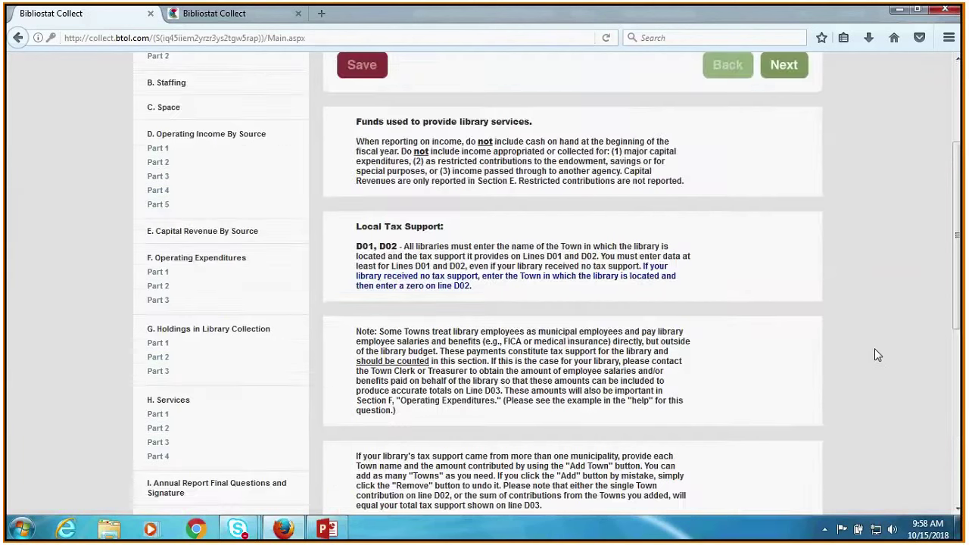
{"action": "scroll", "coordinate": [875, 355], "scroll_direction": "down", "scroll_amount": 8}
{"action": "left_click", "coordinate": [776, 383]}
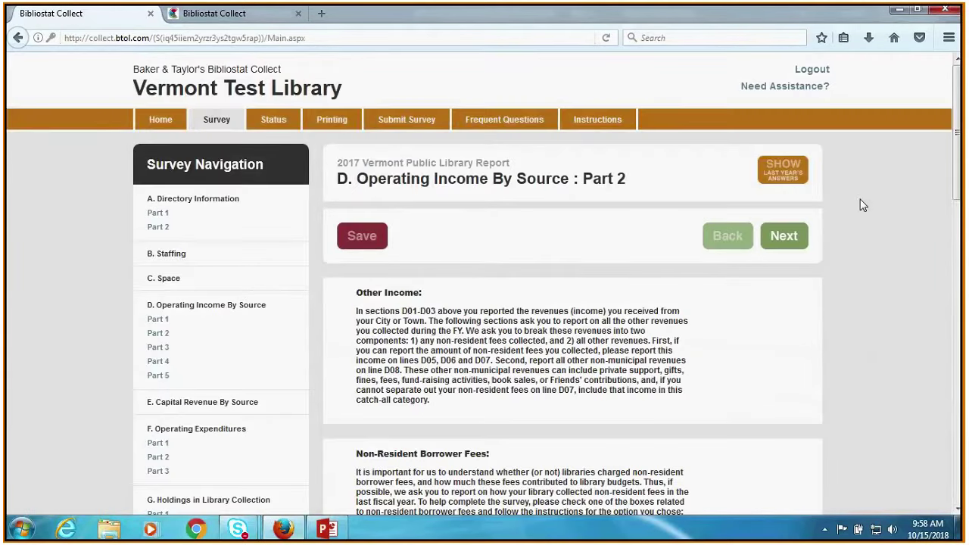
{"action": "scroll", "coordinate": [862, 205], "scroll_direction": "down", "scroll_amount": 2}
{"action": "scroll", "coordinate": [863, 206], "scroll_direction": "down", "scroll_amount": 2}
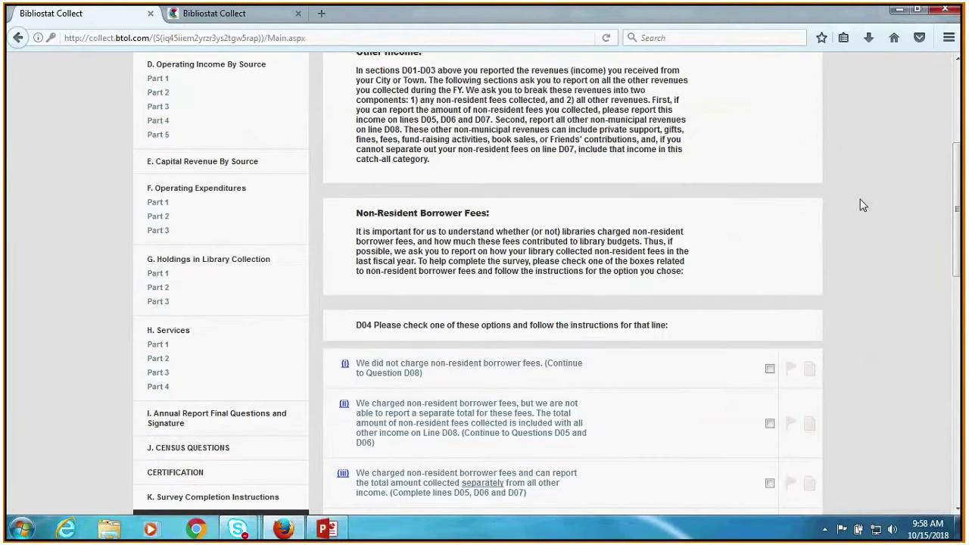
{"action": "scroll", "coordinate": [863, 206], "scroll_direction": "down", "scroll_amount": 1}
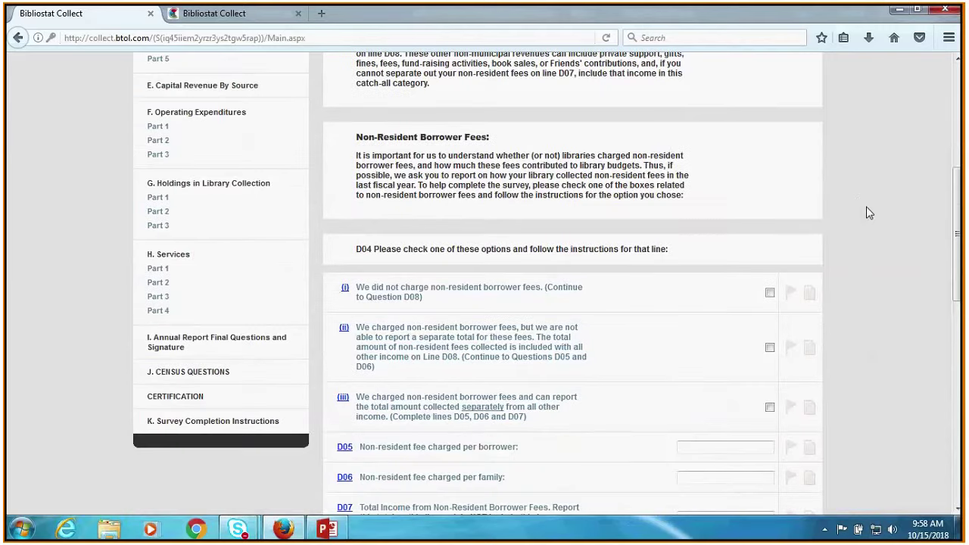
{"action": "scroll", "coordinate": [869, 213], "scroll_direction": "down", "scroll_amount": 1}
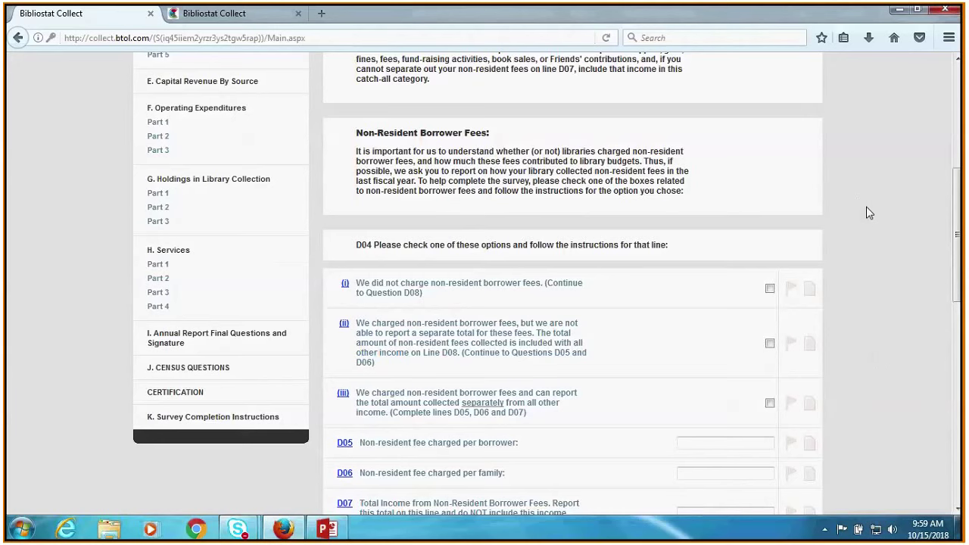
{"action": "scroll", "coordinate": [869, 213], "scroll_direction": "down", "scroll_amount": 1}
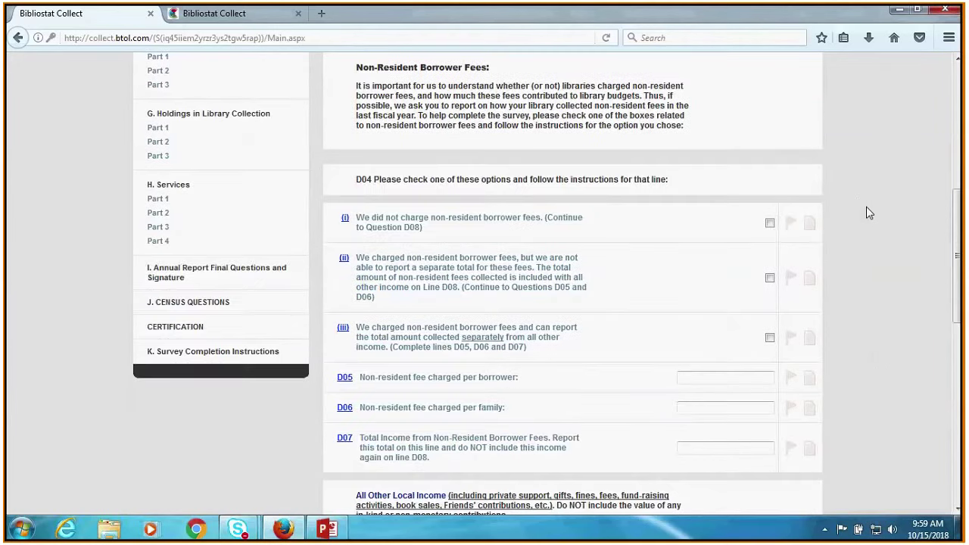
{"action": "scroll", "coordinate": [869, 213], "scroll_direction": "down", "scroll_amount": 1}
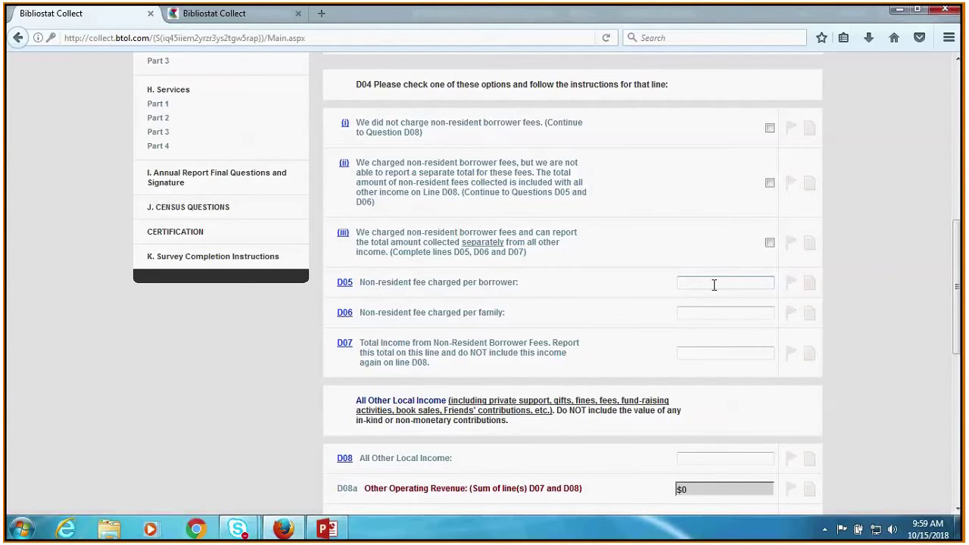
Review D08–D10 and the Transfers text down to D11 Total Local Revenues of $0
{"action": "scroll", "coordinate": [886, 293], "scroll_direction": "down", "scroll_amount": 1}
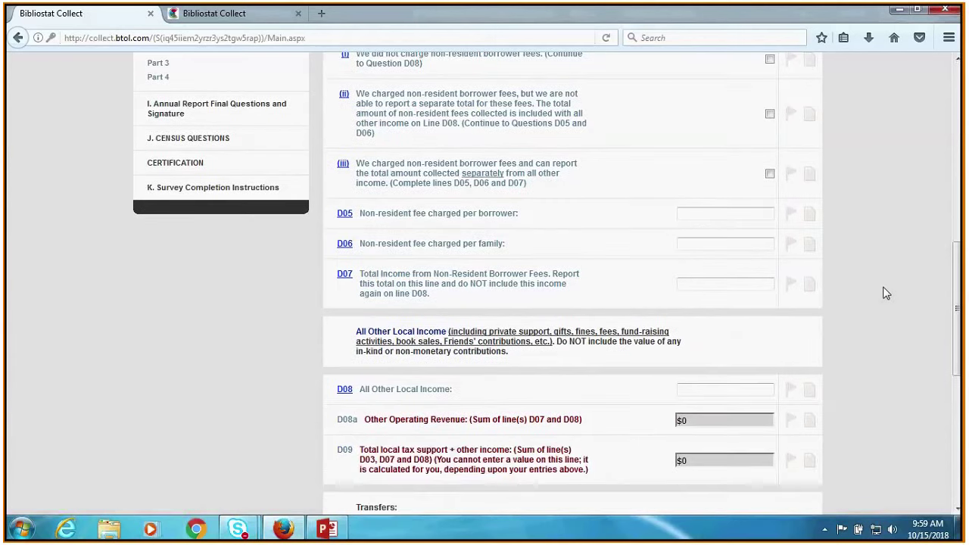
{"action": "scroll", "coordinate": [886, 293], "scroll_direction": "down", "scroll_amount": 2}
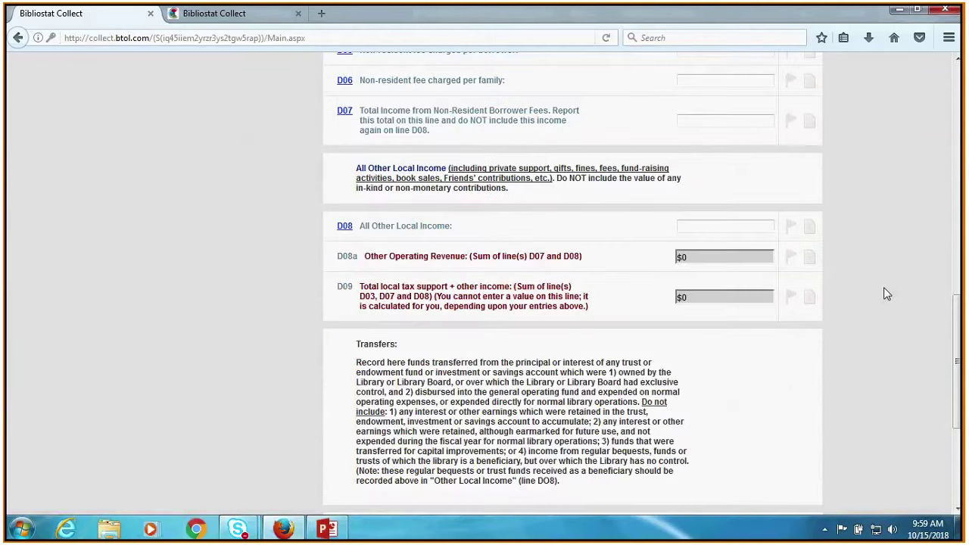
{"action": "scroll", "coordinate": [887, 294], "scroll_direction": "up", "scroll_amount": 1}
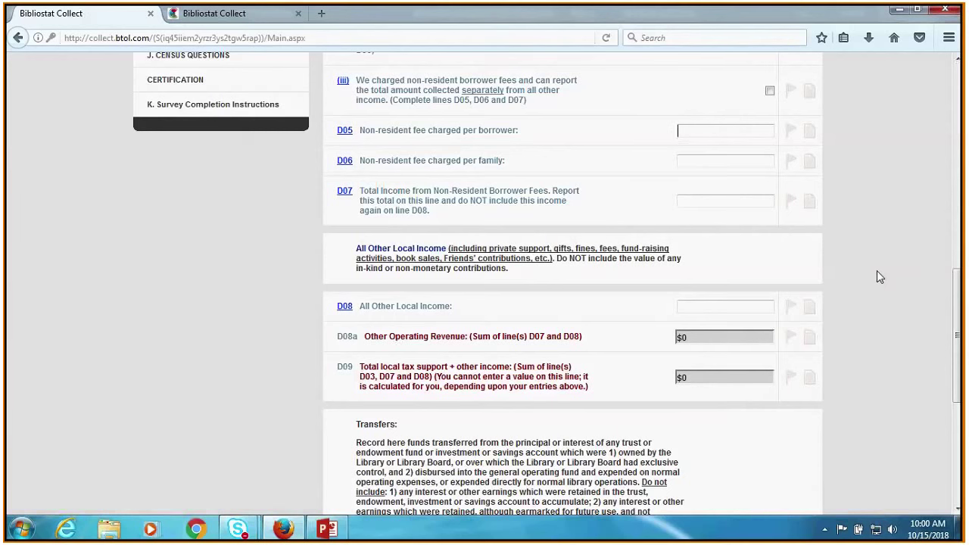
{"action": "scroll", "coordinate": [880, 277], "scroll_direction": "down", "scroll_amount": 2}
{"action": "scroll", "coordinate": [880, 277], "scroll_direction": "down", "scroll_amount": 1}
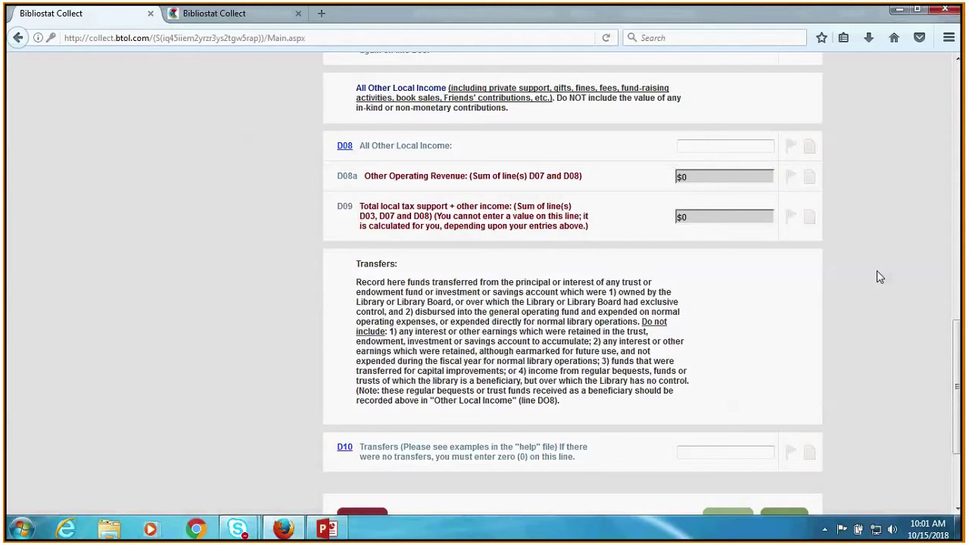
{"action": "scroll", "coordinate": [877, 272], "scroll_direction": "down", "scroll_amount": 2}
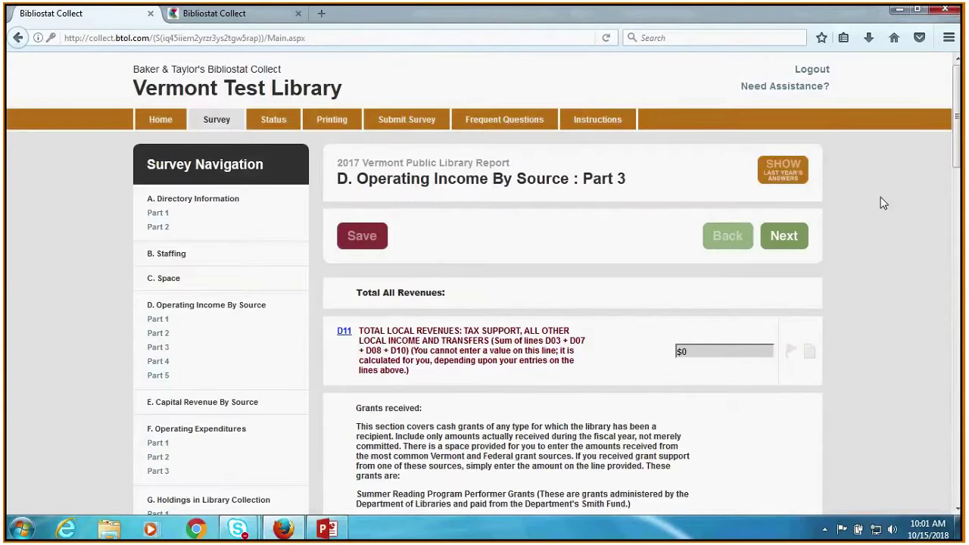
{"action": "scroll", "coordinate": [907, 230], "scroll_direction": "down", "scroll_amount": 2}
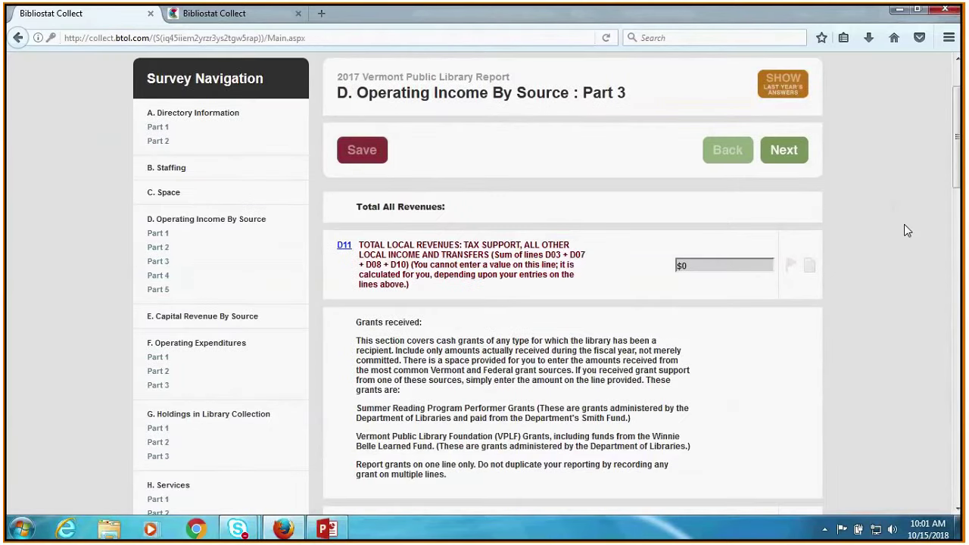
{"action": "scroll", "coordinate": [904, 224], "scroll_direction": "down", "scroll_amount": 5}
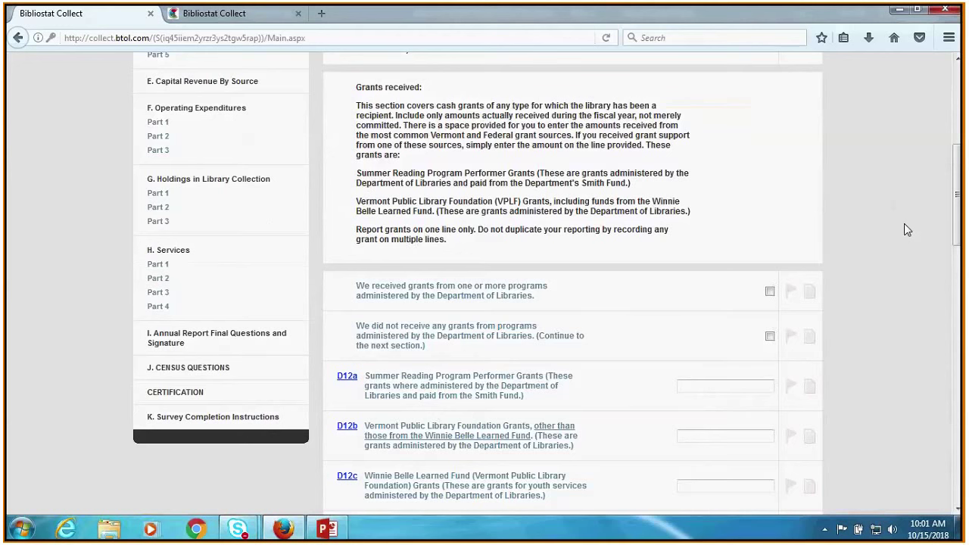
{"action": "scroll", "coordinate": [898, 256], "scroll_direction": "down", "scroll_amount": 1}
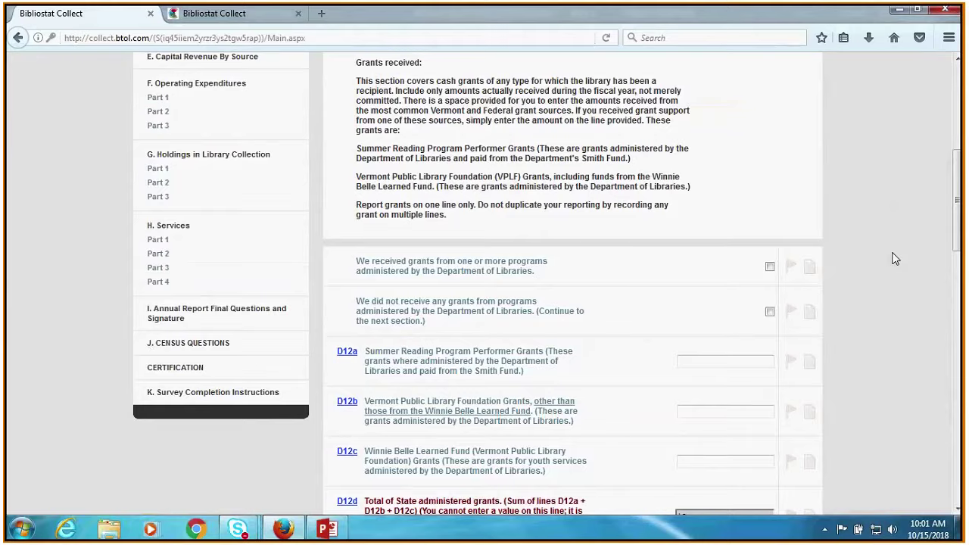
{"action": "scroll", "coordinate": [895, 259], "scroll_direction": "down", "scroll_amount": 5}
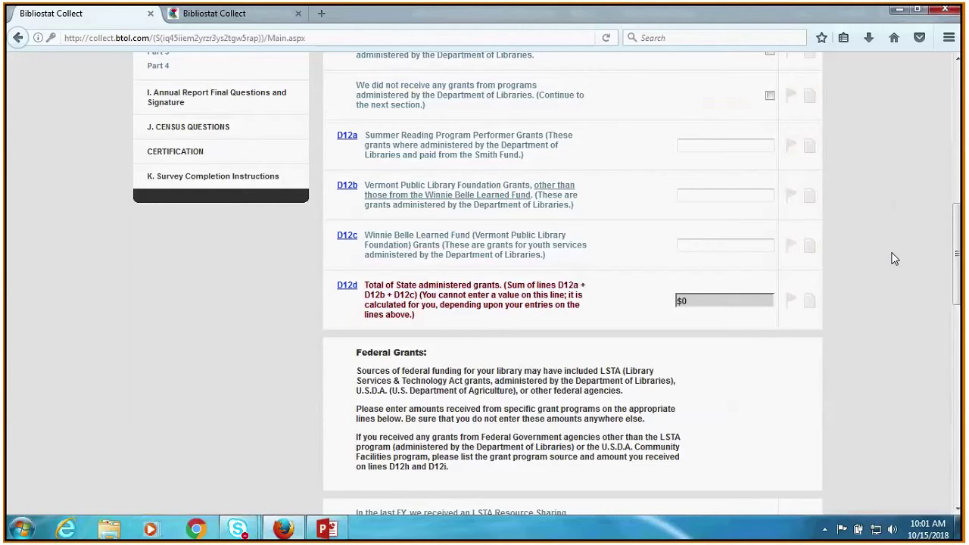
{"action": "scroll", "coordinate": [883, 254], "scroll_direction": "down", "scroll_amount": 5}
{"action": "scroll", "coordinate": [883, 254], "scroll_direction": "down", "scroll_amount": 3}
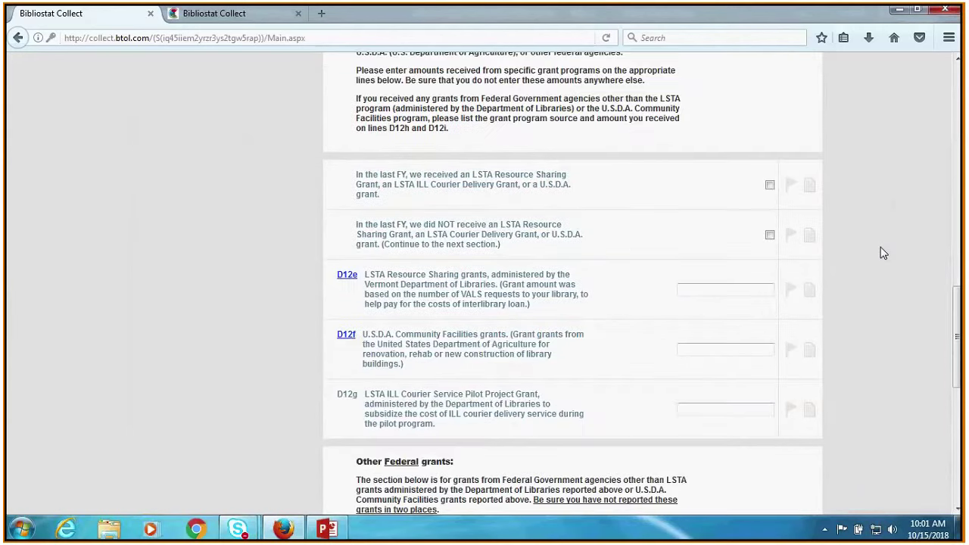
{"action": "scroll", "coordinate": [884, 253], "scroll_direction": "down", "scroll_amount": 3}
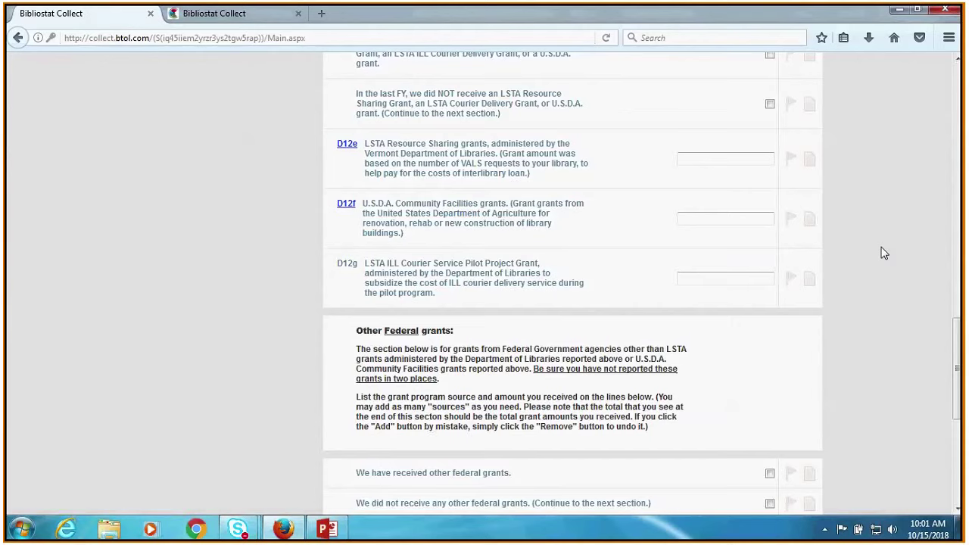
{"action": "scroll", "coordinate": [884, 254], "scroll_direction": "up", "scroll_amount": 3}
{"action": "scroll", "coordinate": [885, 255], "scroll_direction": "down", "scroll_amount": 5}
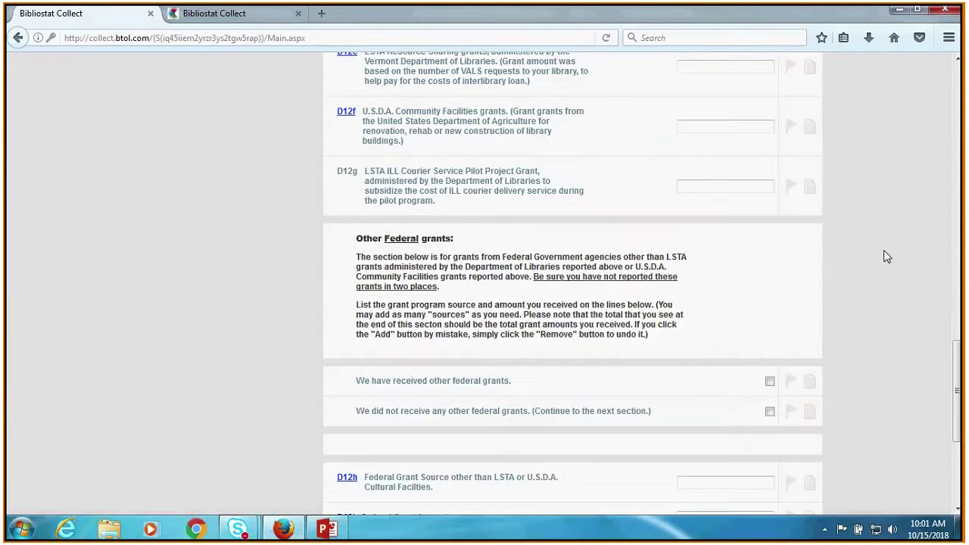
{"action": "scroll", "coordinate": [887, 257], "scroll_direction": "down", "scroll_amount": 5}
{"action": "scroll", "coordinate": [886, 257], "scroll_direction": "up", "scroll_amount": 4}
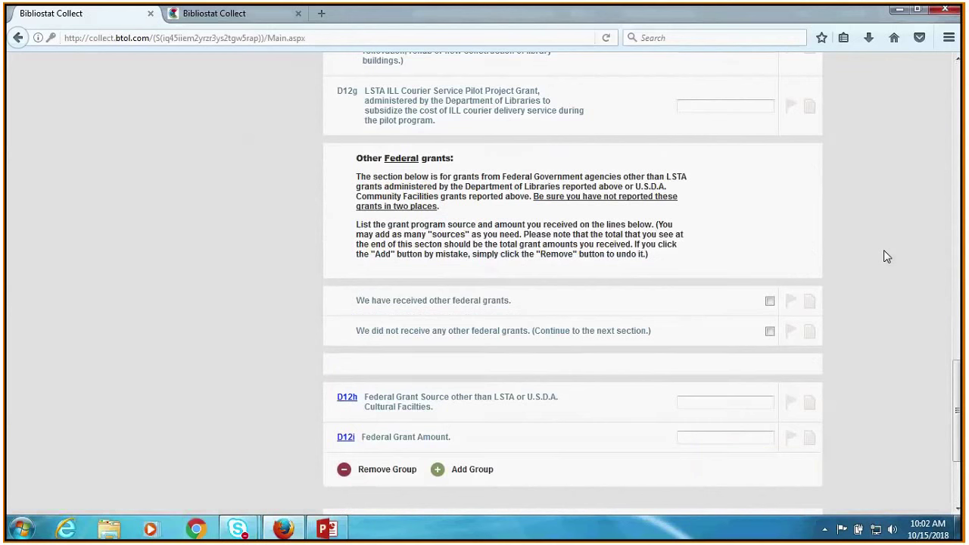
{"action": "scroll", "coordinate": [871, 257], "scroll_direction": "down", "scroll_amount": 1}
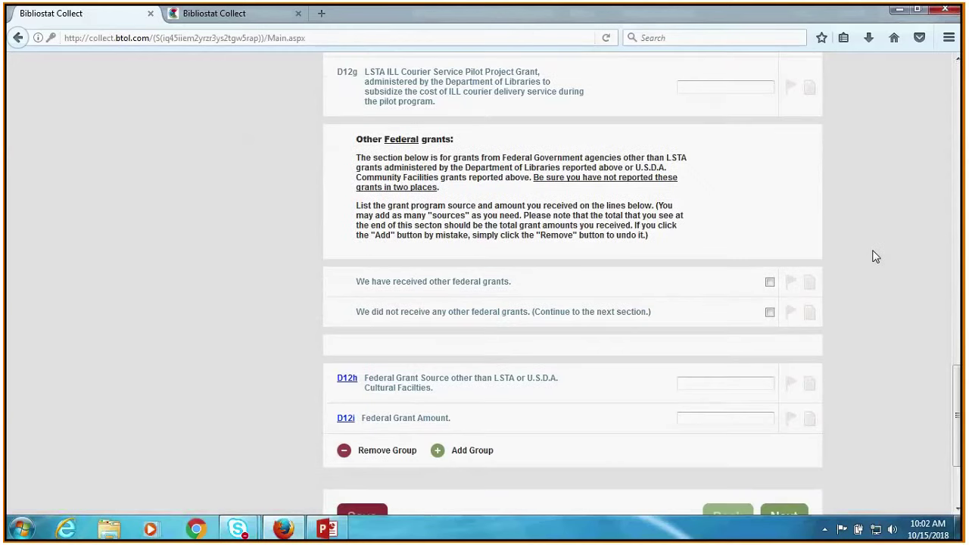
{"action": "scroll", "coordinate": [876, 257], "scroll_direction": "down", "scroll_amount": 3}
Advance to Part 4 and review private grants down to the $0 D12n and D12o totals
{"action": "left_click", "coordinate": [793, 456]}
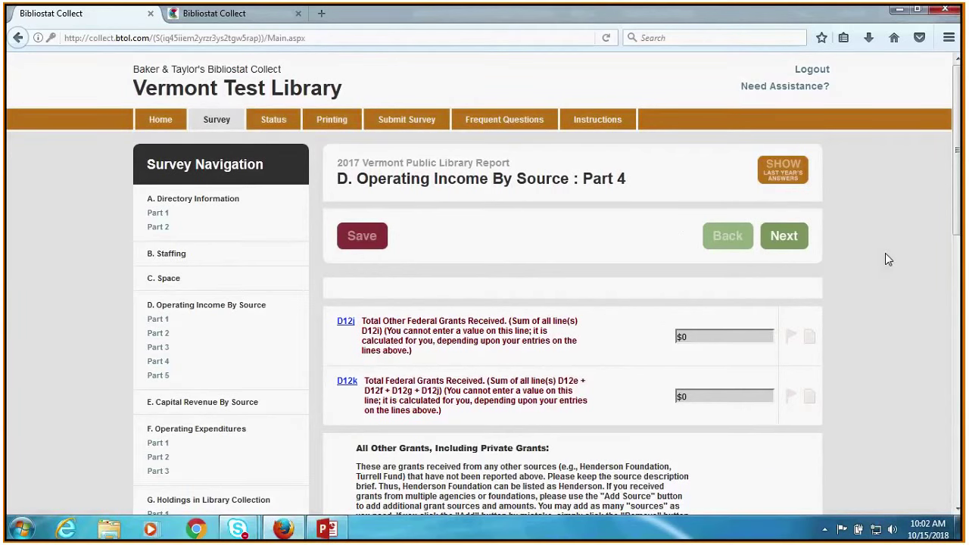
{"action": "scroll", "coordinate": [885, 260], "scroll_direction": "down", "scroll_amount": 4}
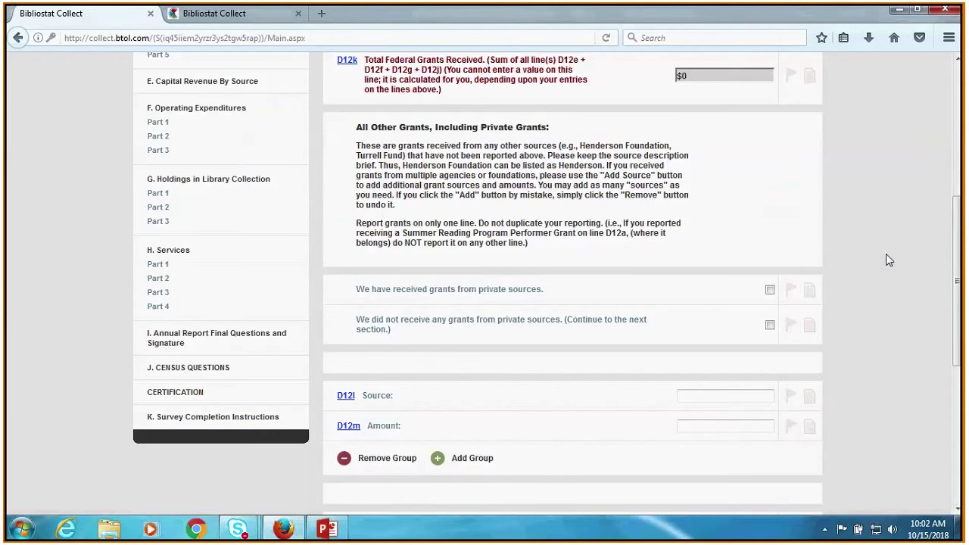
{"action": "scroll", "coordinate": [889, 260], "scroll_direction": "down", "scroll_amount": 1}
{"action": "scroll", "coordinate": [887, 260], "scroll_direction": "down", "scroll_amount": 2}
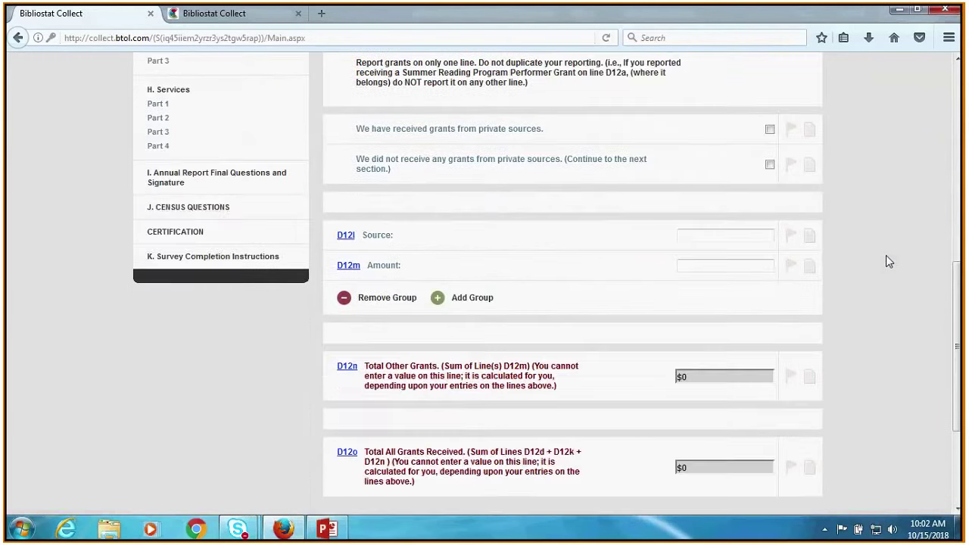
{"action": "scroll", "coordinate": [882, 303], "scroll_direction": "down", "scroll_amount": 2}
{"action": "scroll", "coordinate": [882, 305], "scroll_direction": "down", "scroll_amount": 1}
Advance to Part 5, review in-kind support D13a–D13c totalling $0, and continue to Capital Revenue
{"action": "left_click", "coordinate": [784, 385]}
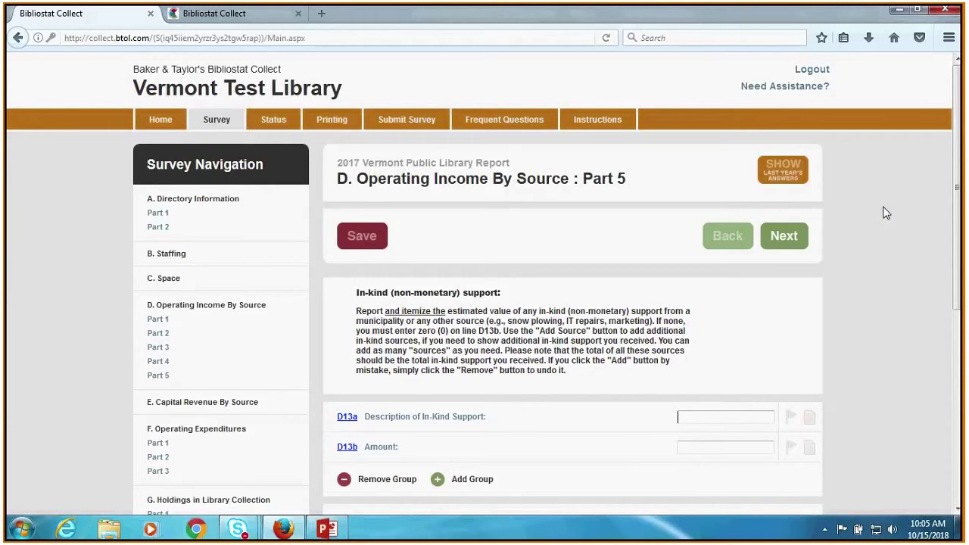
{"action": "scroll", "coordinate": [792, 364], "scroll_direction": "down", "scroll_amount": 3}
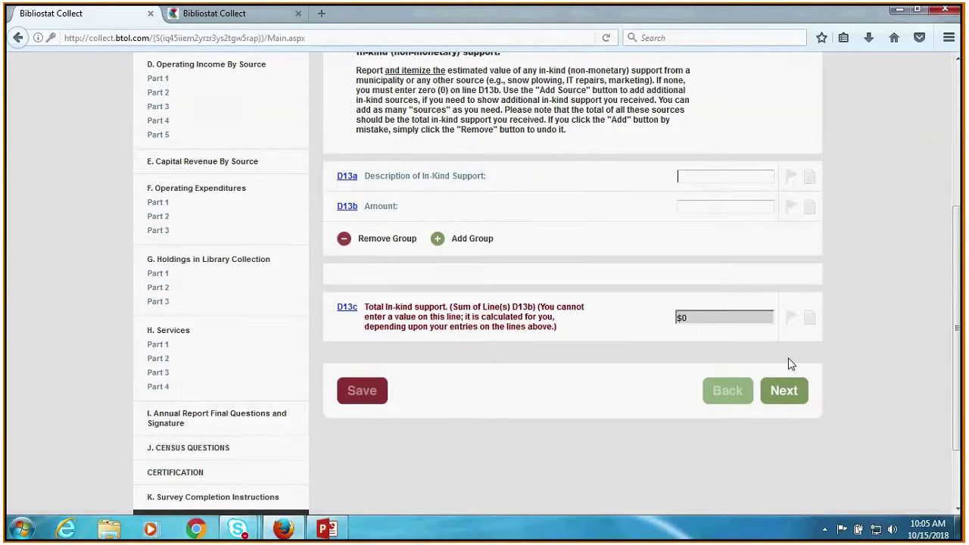
{"action": "scroll", "coordinate": [793, 282], "scroll_direction": "up", "scroll_amount": 3}
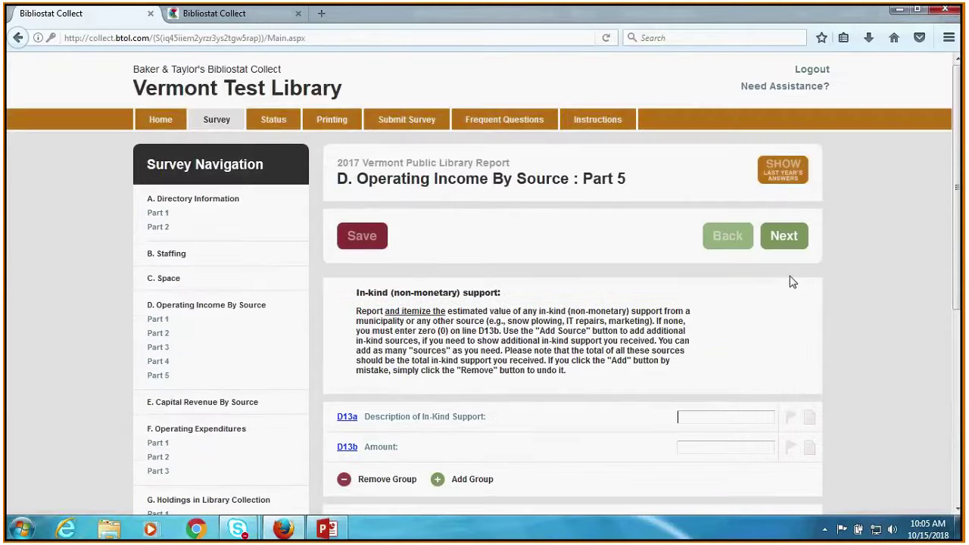
{"action": "scroll", "coordinate": [793, 281], "scroll_direction": "down", "scroll_amount": 3}
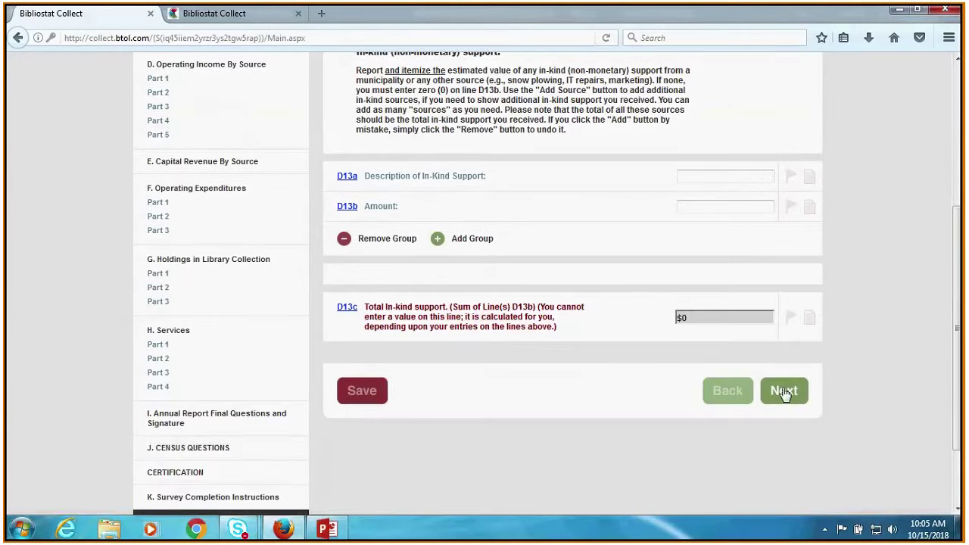
{"action": "left_click", "coordinate": [783, 391]}
Review Capital Revenue fields E01–E05 totalling $0, then go to Operating Expenditures Part 1
{"action": "scroll", "coordinate": [861, 196], "scroll_direction": "down", "scroll_amount": 2}
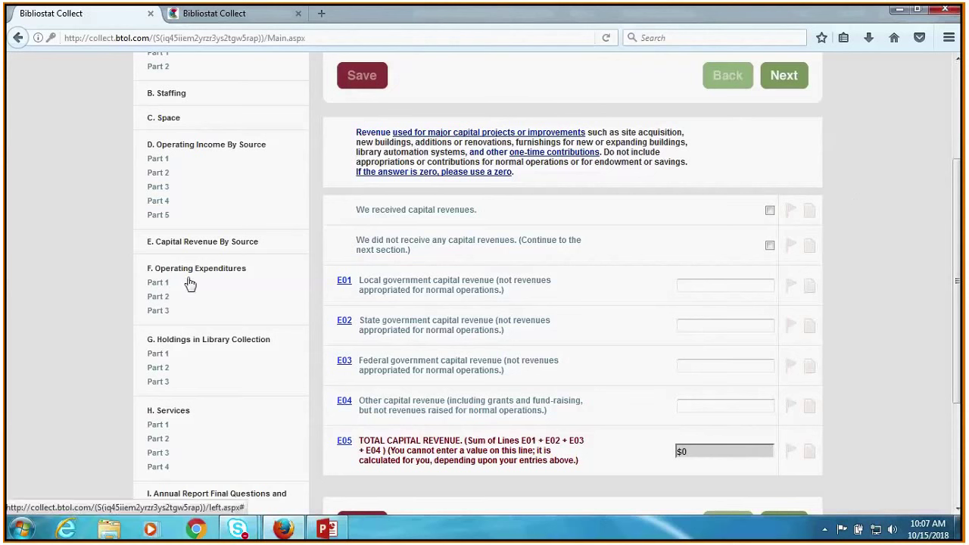
{"action": "left_click", "coordinate": [160, 284]}
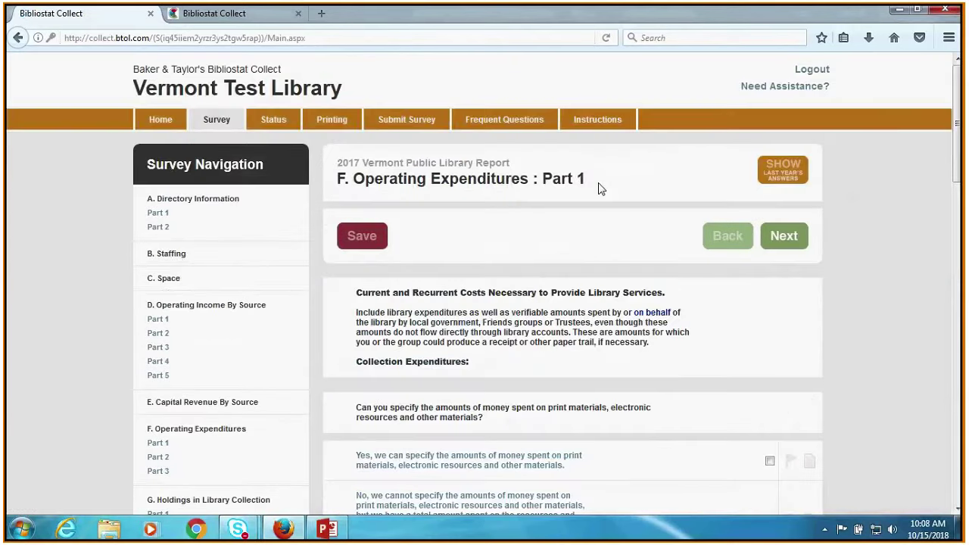
{"action": "scroll", "coordinate": [860, 247], "scroll_direction": "down", "scroll_amount": 1}
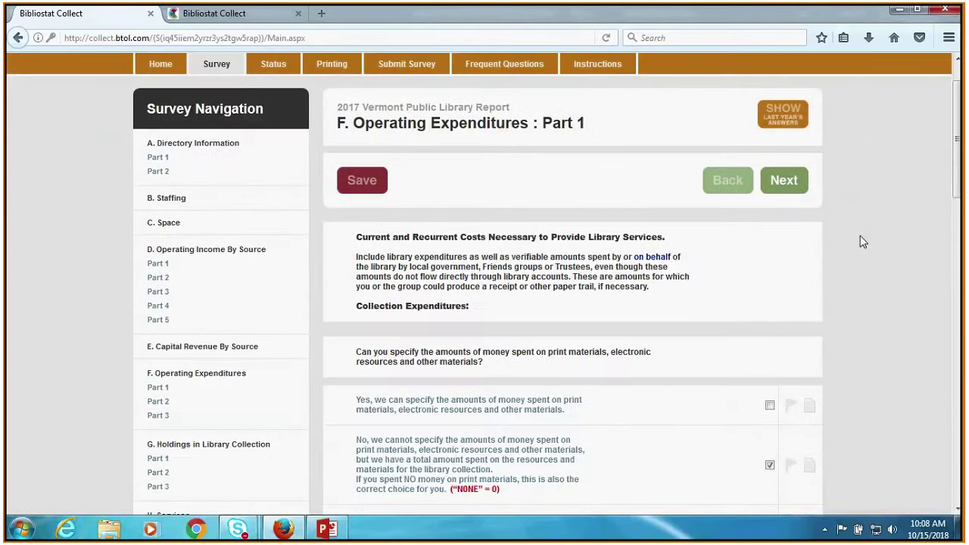
{"action": "scroll", "coordinate": [860, 242], "scroll_direction": "down", "scroll_amount": 2}
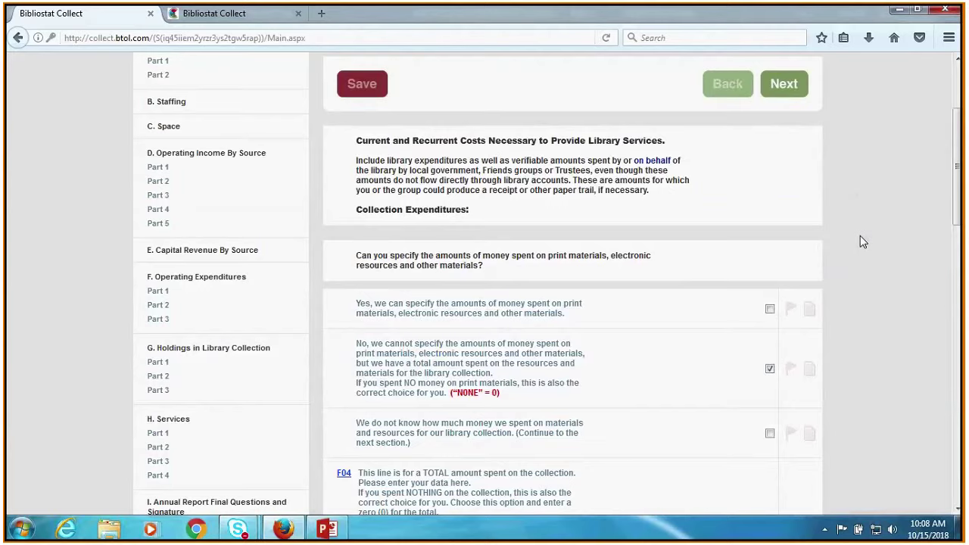
{"action": "scroll", "coordinate": [860, 235], "scroll_direction": "up", "scroll_amount": 3}
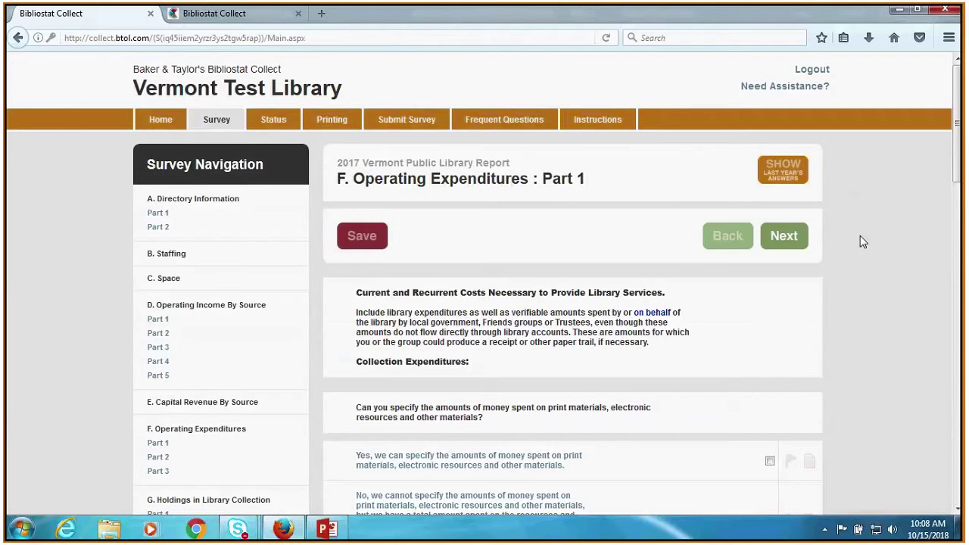
{"action": "scroll", "coordinate": [861, 237], "scroll_direction": "down", "scroll_amount": 3}
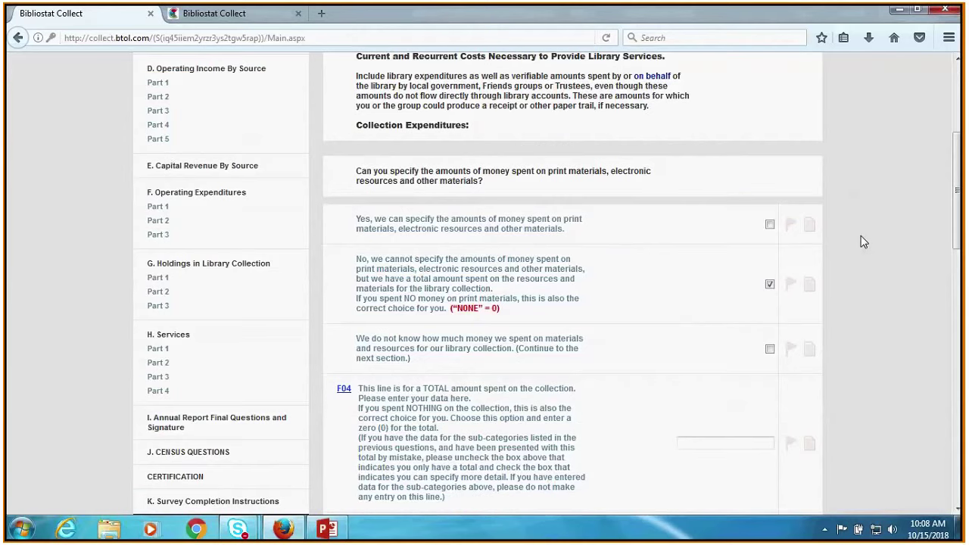
{"action": "scroll", "coordinate": [867, 242], "scroll_direction": "down", "scroll_amount": 1}
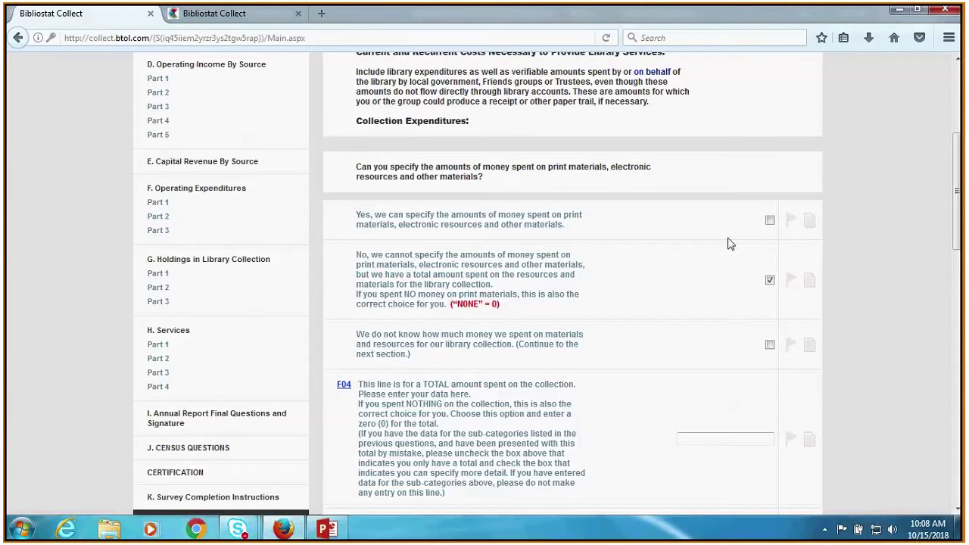
{"action": "left_click", "coordinate": [770, 220]}
{"action": "scroll", "coordinate": [674, 288], "scroll_direction": "down", "scroll_amount": 1}
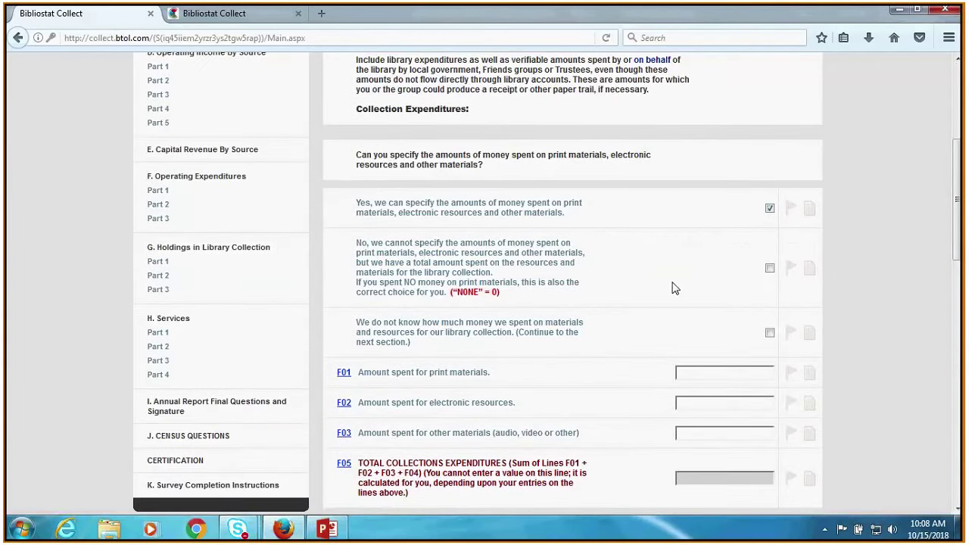
{"action": "scroll", "coordinate": [675, 289], "scroll_direction": "down", "scroll_amount": 2}
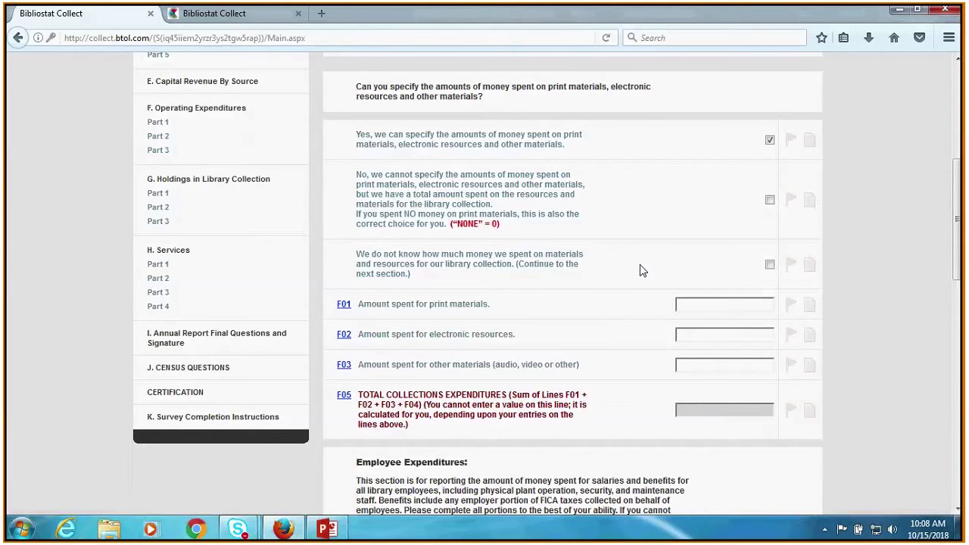
{"action": "left_click", "coordinate": [769, 199]}
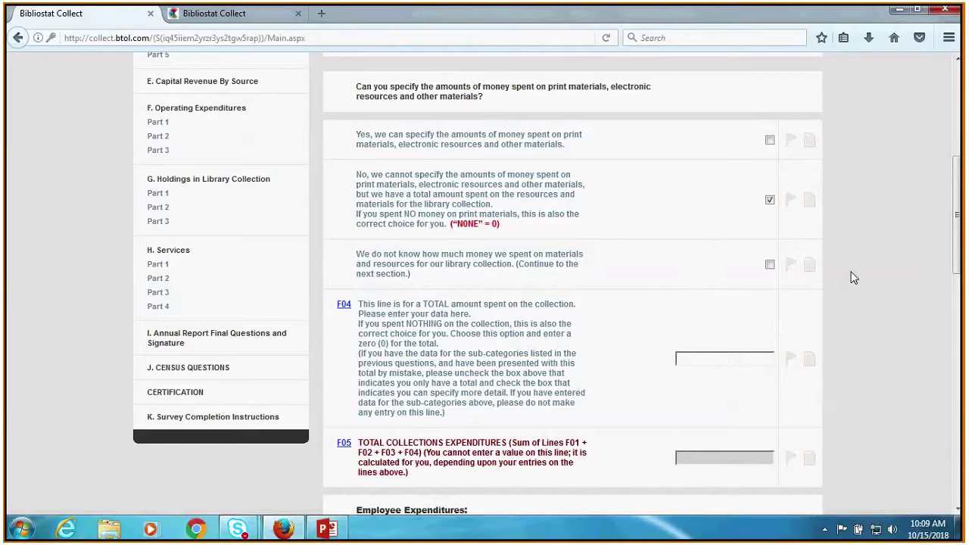
Review Operating Expenditures Part 1 to the bottom and advance to Part 2, where F11 totals $0
{"action": "scroll", "coordinate": [853, 277], "scroll_direction": "down", "scroll_amount": 3}
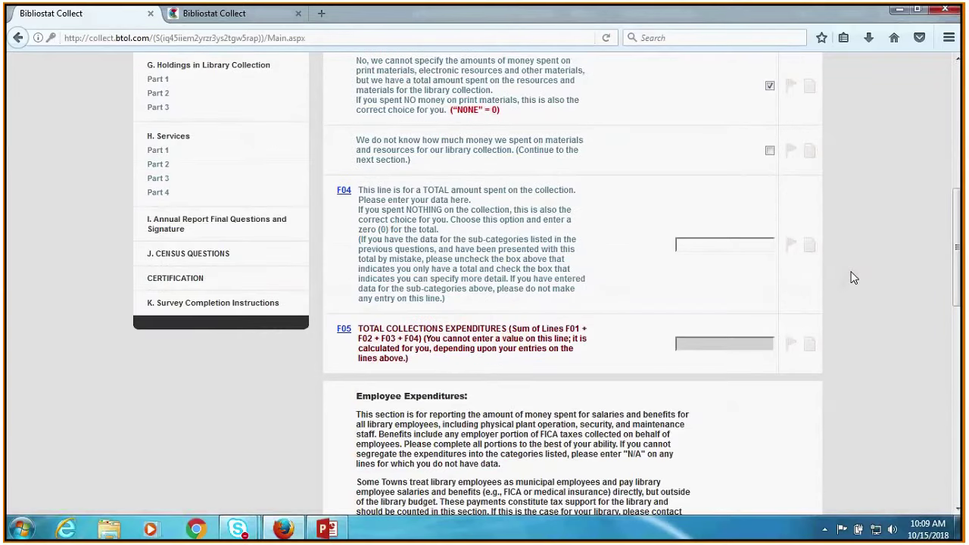
{"action": "scroll", "coordinate": [854, 278], "scroll_direction": "down", "scroll_amount": 5}
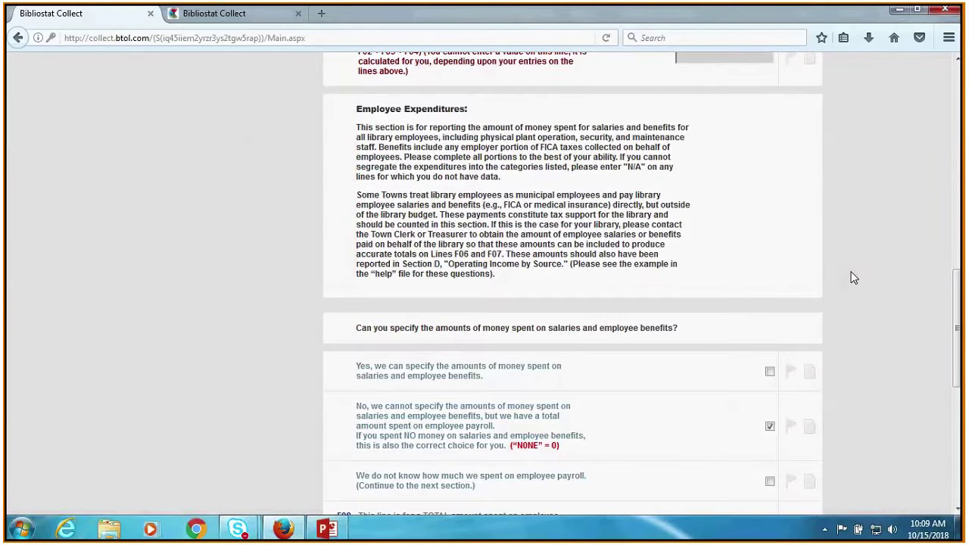
{"action": "scroll", "coordinate": [848, 276], "scroll_direction": "down", "scroll_amount": 1}
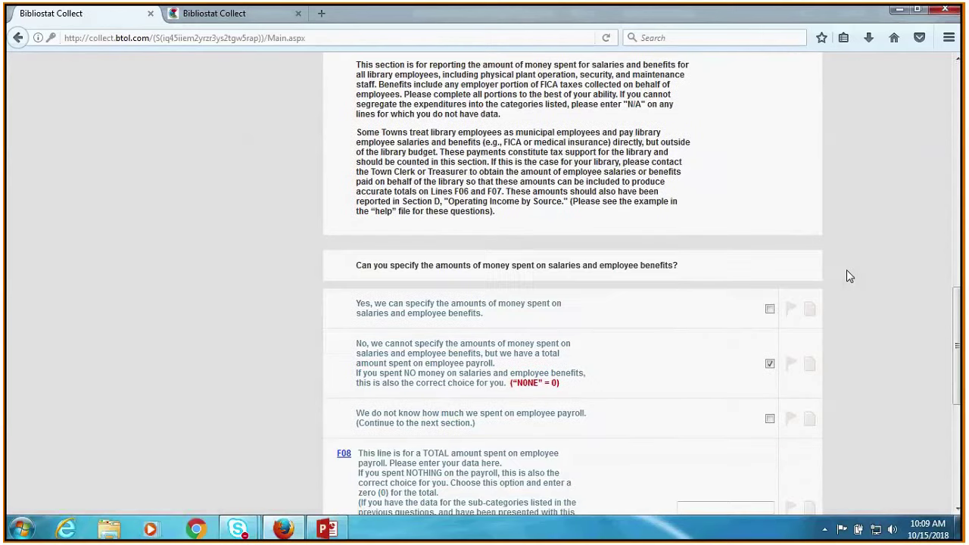
{"action": "scroll", "coordinate": [848, 272], "scroll_direction": "down", "scroll_amount": 3}
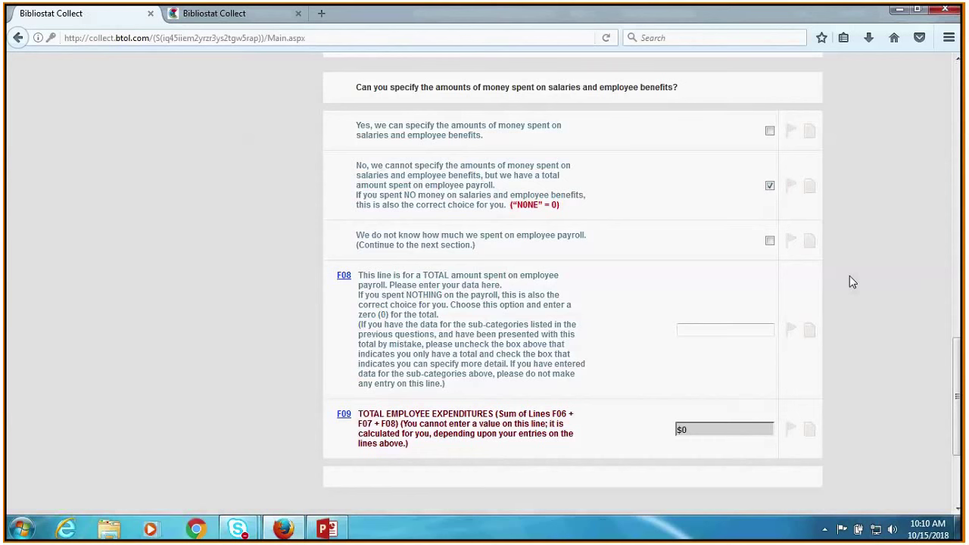
{"action": "scroll", "coordinate": [860, 262], "scroll_direction": "down", "scroll_amount": 1}
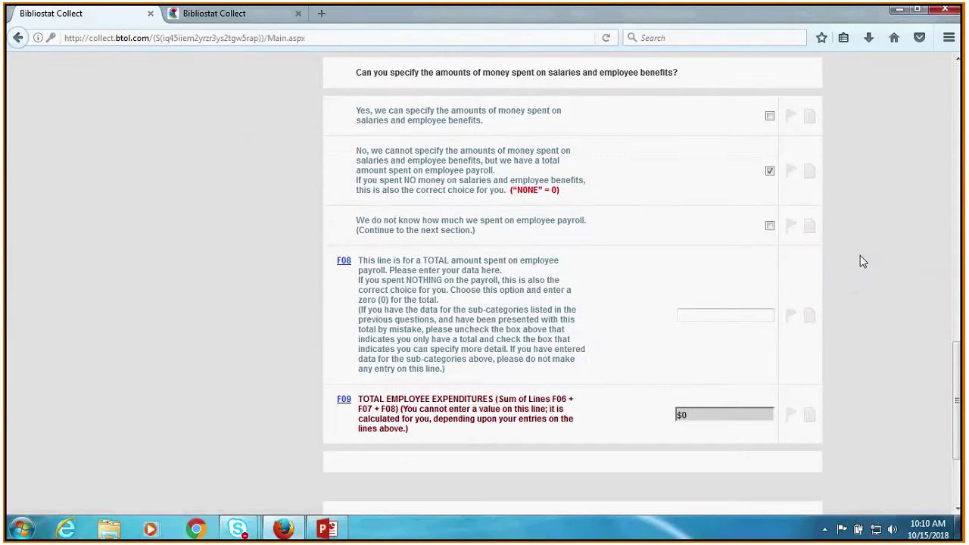
{"action": "scroll", "coordinate": [860, 262], "scroll_direction": "down", "scroll_amount": 3}
{"action": "left_click", "coordinate": [782, 384]}
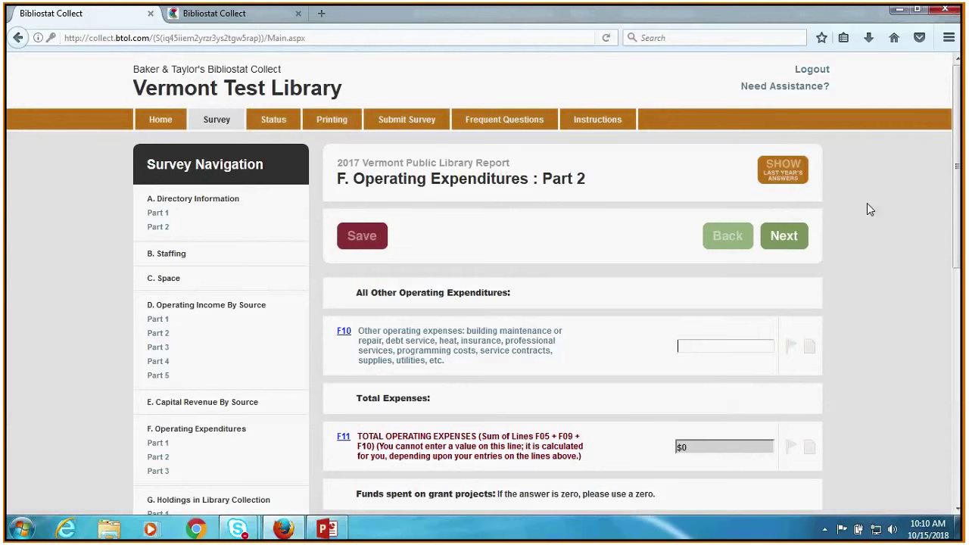
Read the F10 help text, then display last year's answers, showing $0 for F11
{"action": "left_click", "coordinate": [345, 334]}
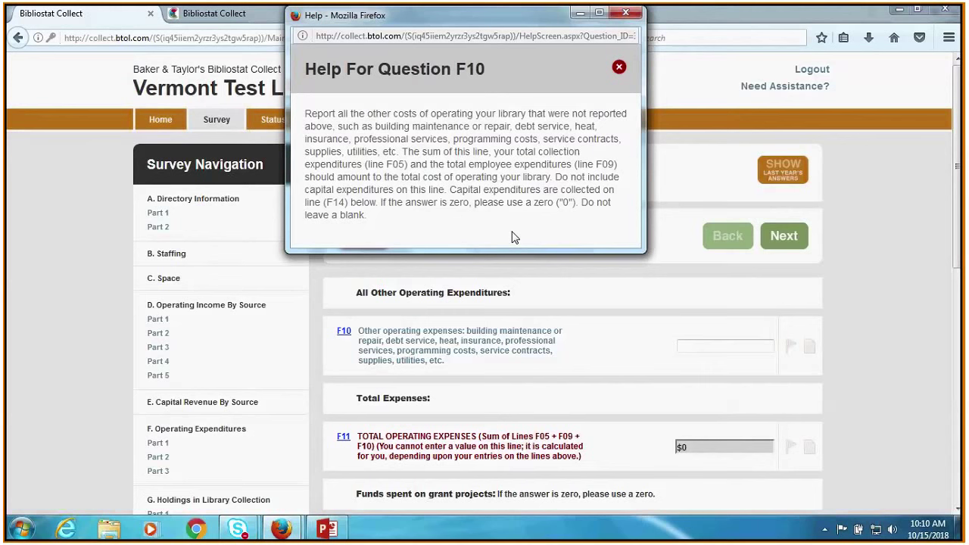
{"action": "left_click", "coordinate": [628, 14]}
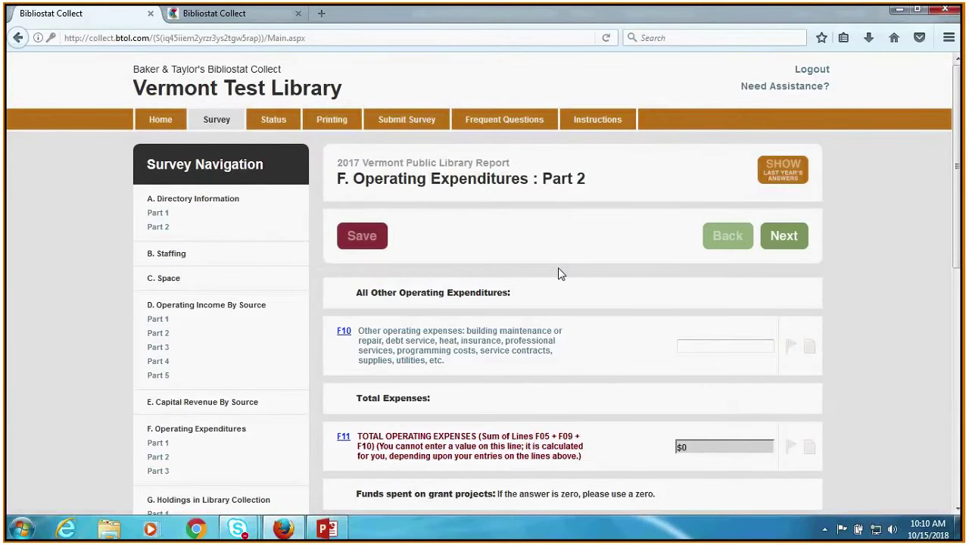
{"action": "left_click", "coordinate": [787, 176]}
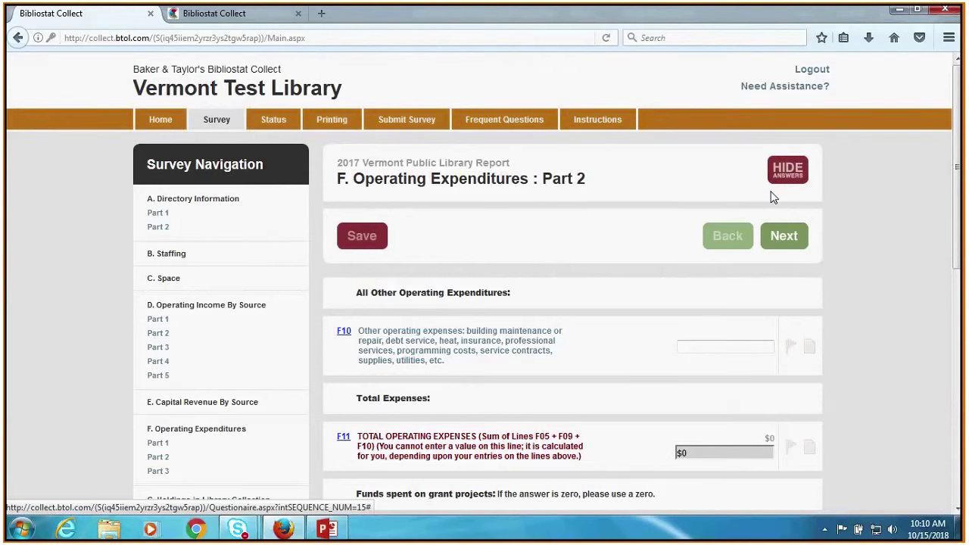
{"action": "scroll", "coordinate": [599, 298], "scroll_direction": "down", "scroll_amount": 3}
{"action": "scroll", "coordinate": [638, 270], "scroll_direction": "up", "scroll_amount": 3}
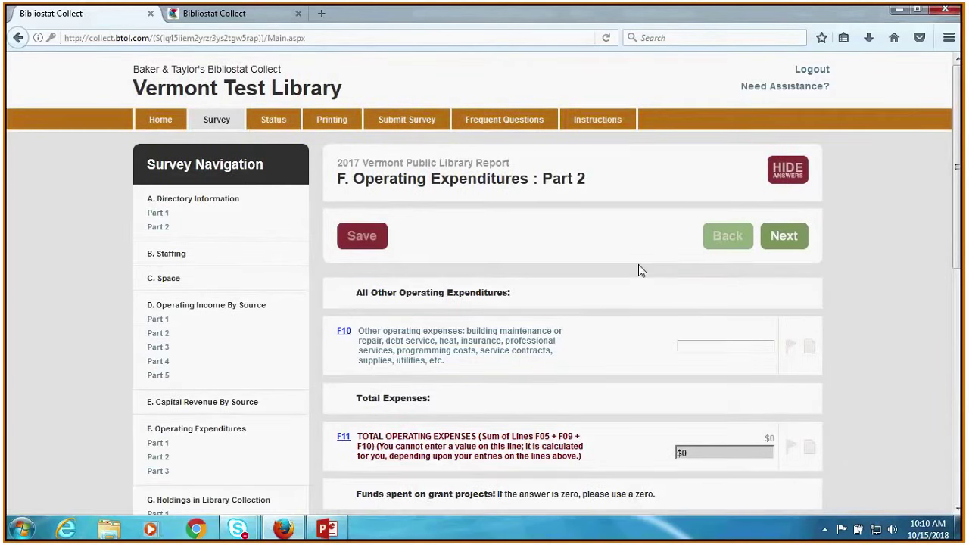
{"action": "scroll", "coordinate": [638, 270], "scroll_direction": "down", "scroll_amount": 3}
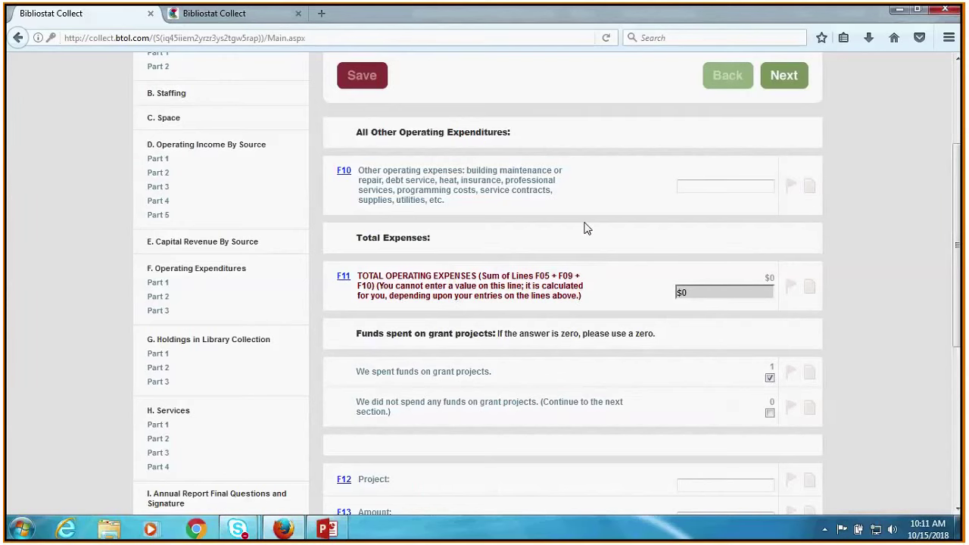
{"action": "scroll", "coordinate": [585, 227], "scroll_direction": "down", "scroll_amount": 2}
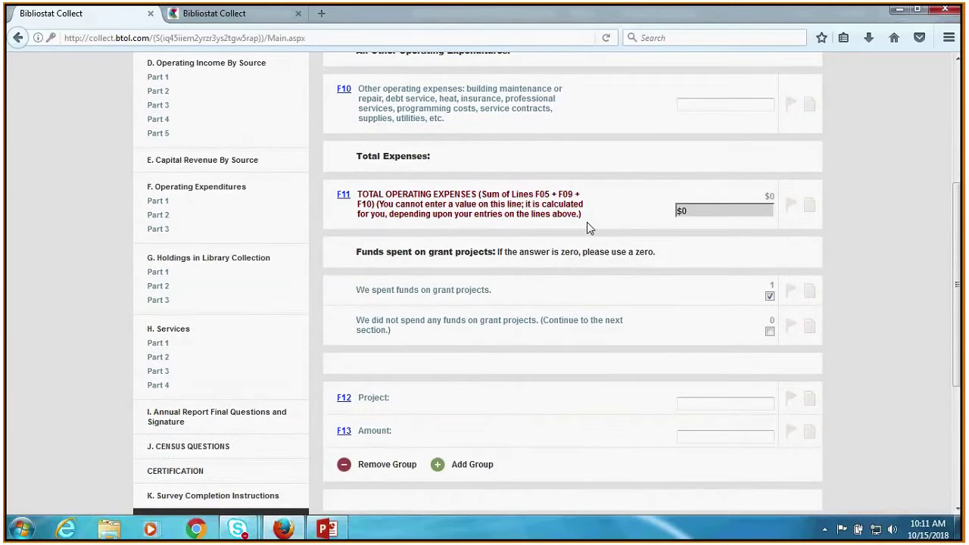
{"action": "scroll", "coordinate": [588, 227], "scroll_direction": "down", "scroll_amount": 2}
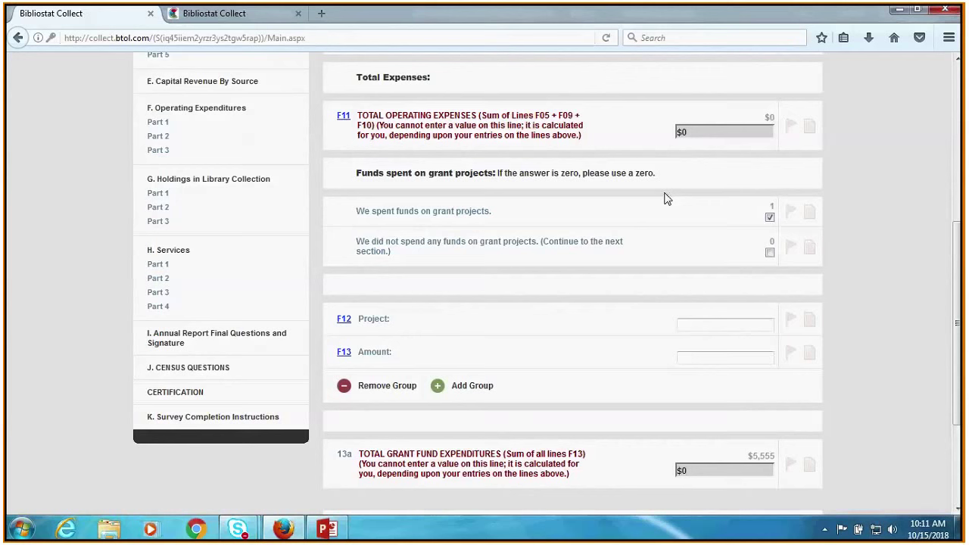
{"action": "scroll", "coordinate": [665, 208], "scroll_direction": "down", "scroll_amount": 1}
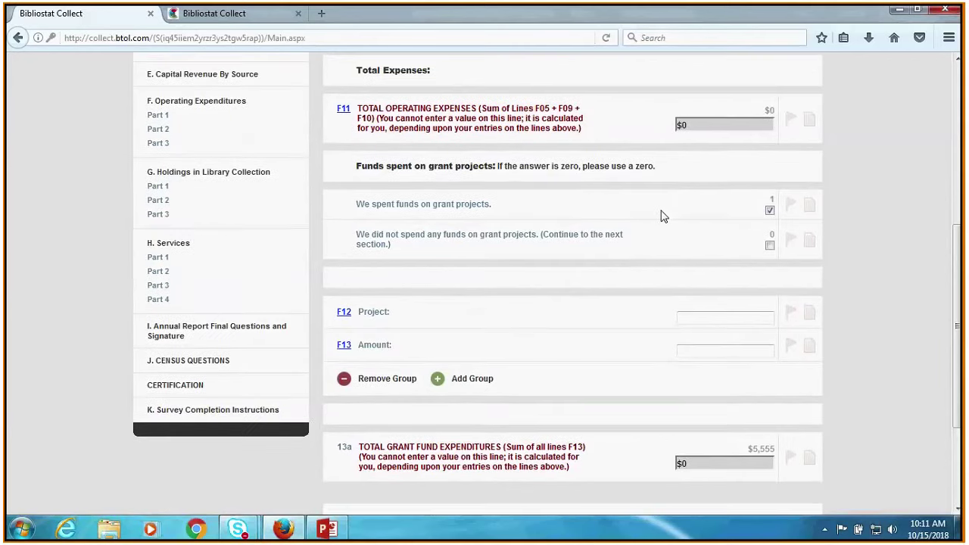
{"action": "scroll", "coordinate": [661, 219], "scroll_direction": "down", "scroll_amount": 2}
Move on to Operating Expenditures Part 3 and review capital expenditures and the F15–F18 reconciliation lines
{"action": "left_click", "coordinate": [784, 460]}
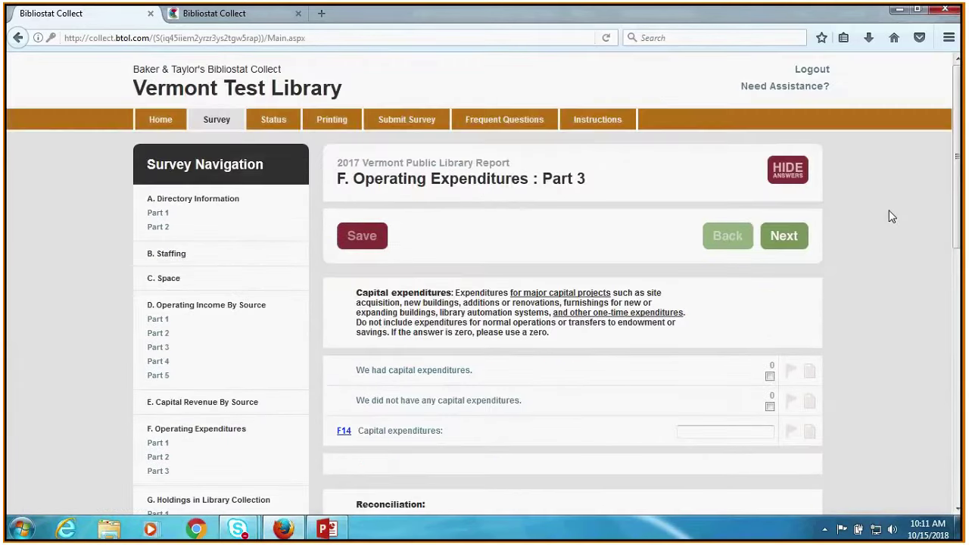
{"action": "scroll", "coordinate": [895, 208], "scroll_direction": "down", "scroll_amount": 2}
{"action": "scroll", "coordinate": [896, 211], "scroll_direction": "down", "scroll_amount": 2}
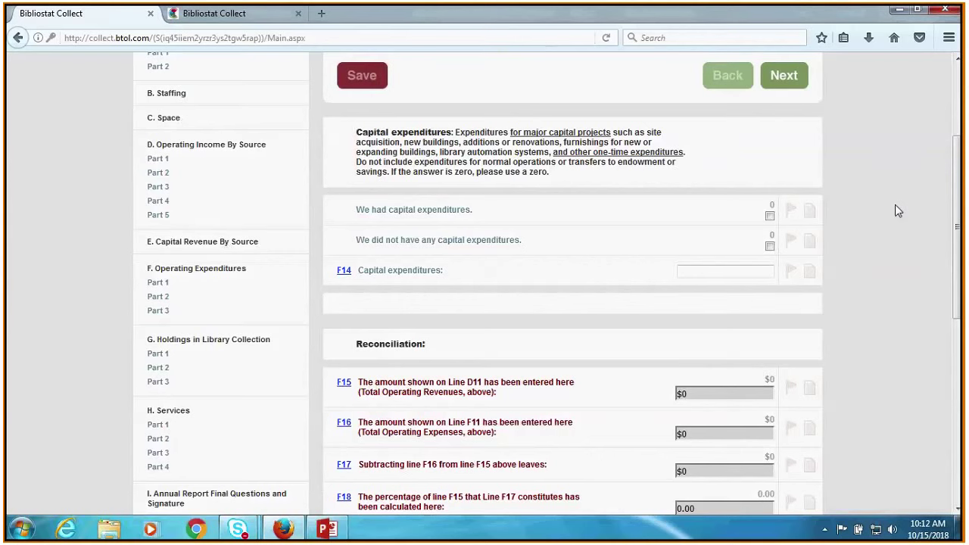
{"action": "scroll", "coordinate": [896, 206], "scroll_direction": "down", "scroll_amount": 3}
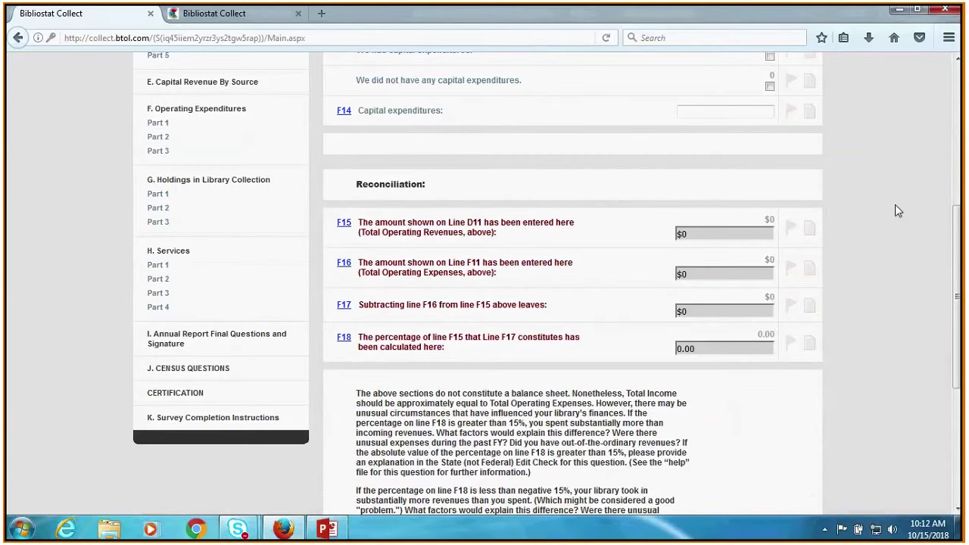
{"action": "scroll", "coordinate": [895, 210], "scroll_direction": "down", "scroll_amount": 1}
{"action": "scroll", "coordinate": [895, 210], "scroll_direction": "up", "scroll_amount": 1}
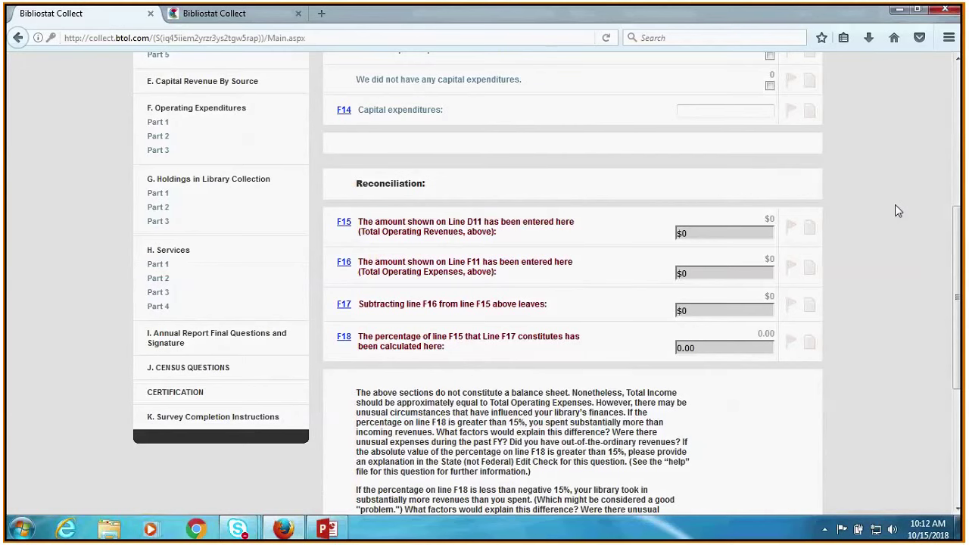
{"action": "scroll", "coordinate": [897, 211], "scroll_direction": "up", "scroll_amount": 1}
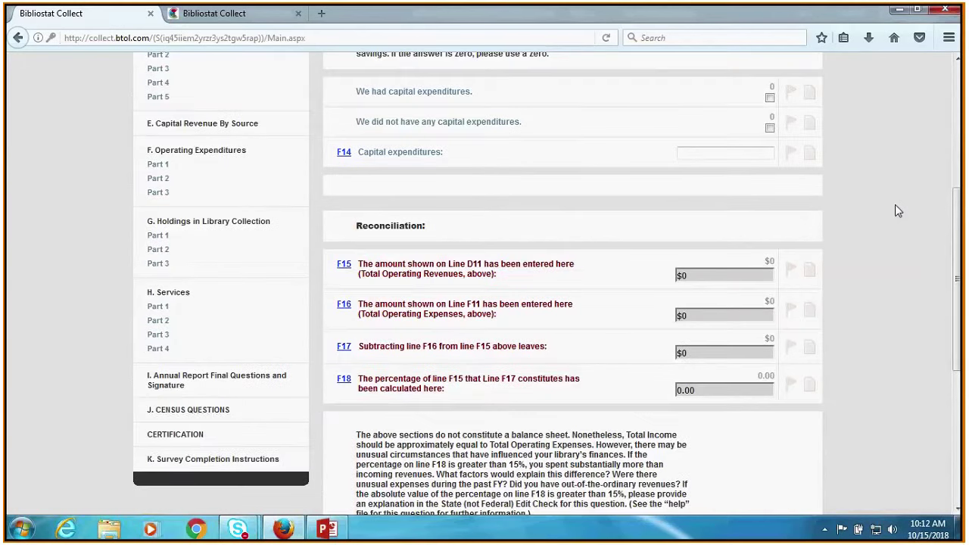
{"action": "scroll", "coordinate": [895, 210], "scroll_direction": "down", "scroll_amount": 1}
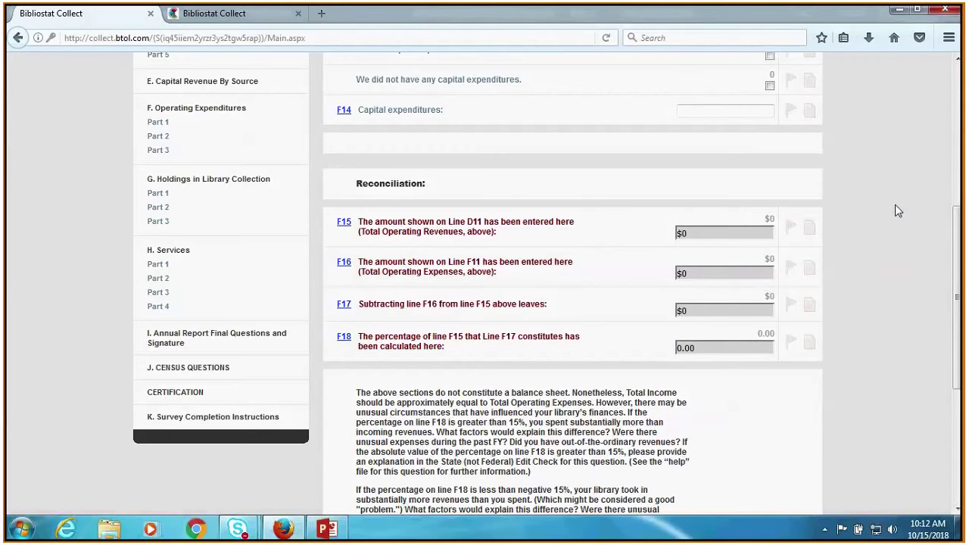
{"action": "scroll", "coordinate": [893, 224], "scroll_direction": "down", "scroll_amount": 1}
{"action": "scroll", "coordinate": [890, 227], "scroll_direction": "up", "scroll_amount": 3}
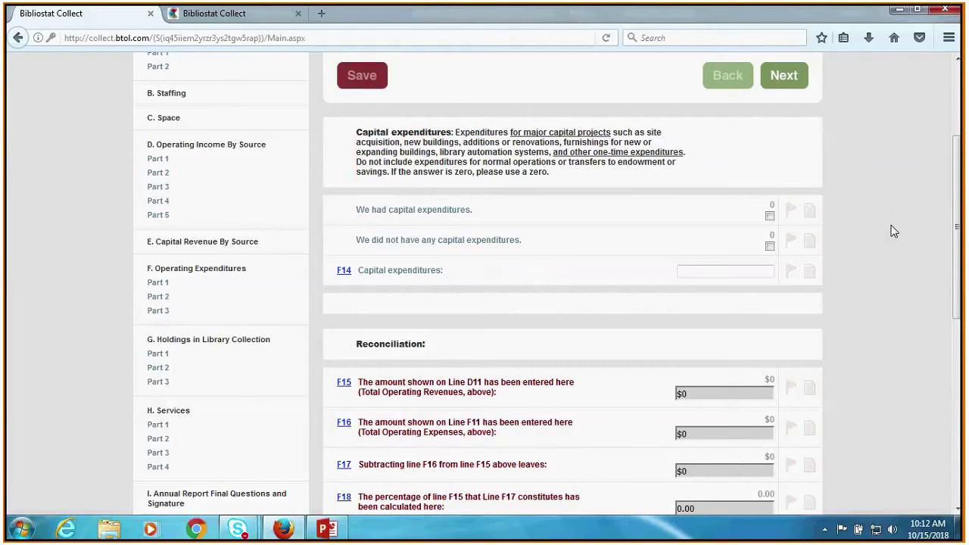
{"action": "scroll", "coordinate": [871, 216], "scroll_direction": "down", "scroll_amount": 1}
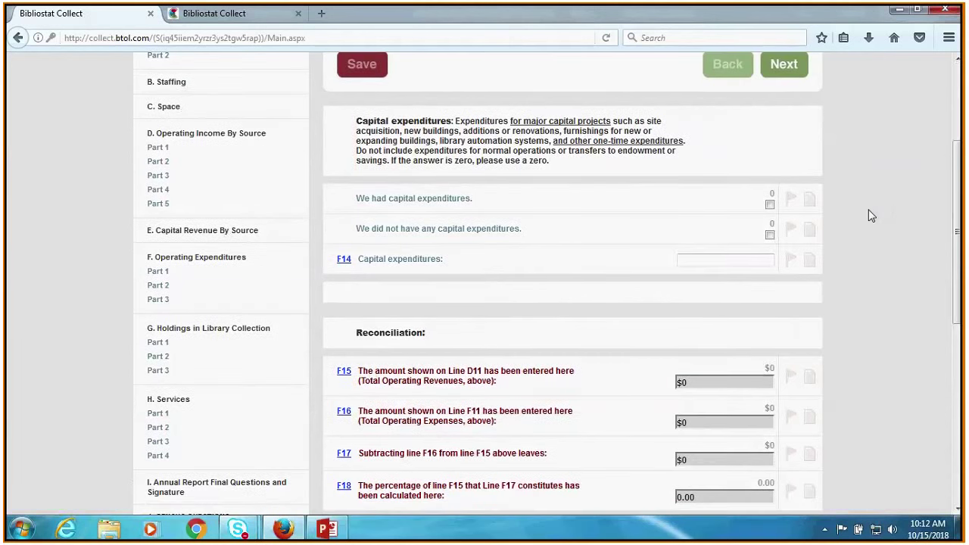
{"action": "scroll", "coordinate": [872, 216], "scroll_direction": "down", "scroll_amount": 5}
In Holdings Part 1, switch print materials to No, then back to Yes
{"action": "scroll", "coordinate": [519, 349], "scroll_direction": "down", "scroll_amount": 2}
{"action": "left_click", "coordinate": [780, 396]}
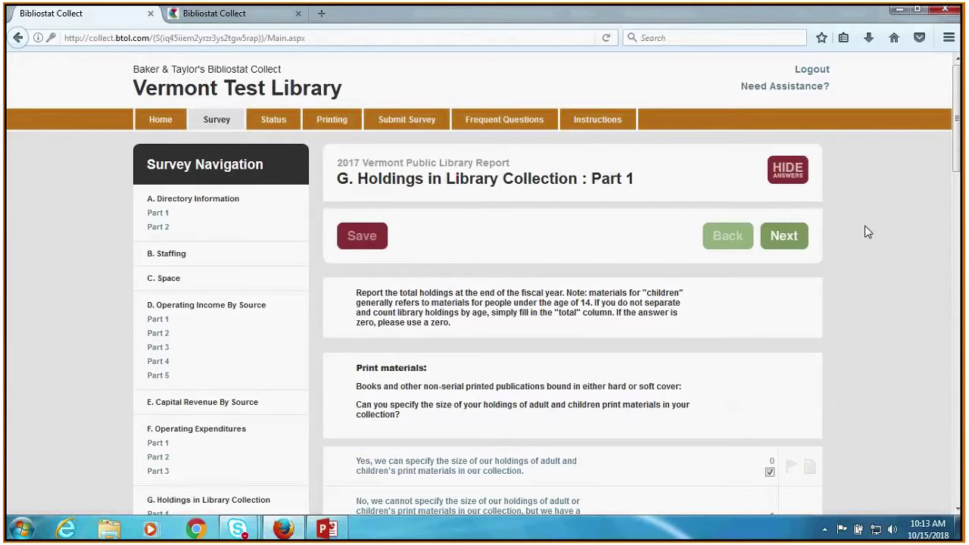
{"action": "scroll", "coordinate": [868, 232], "scroll_direction": "down", "scroll_amount": 1}
{"action": "scroll", "coordinate": [868, 232], "scroll_direction": "down", "scroll_amount": 2}
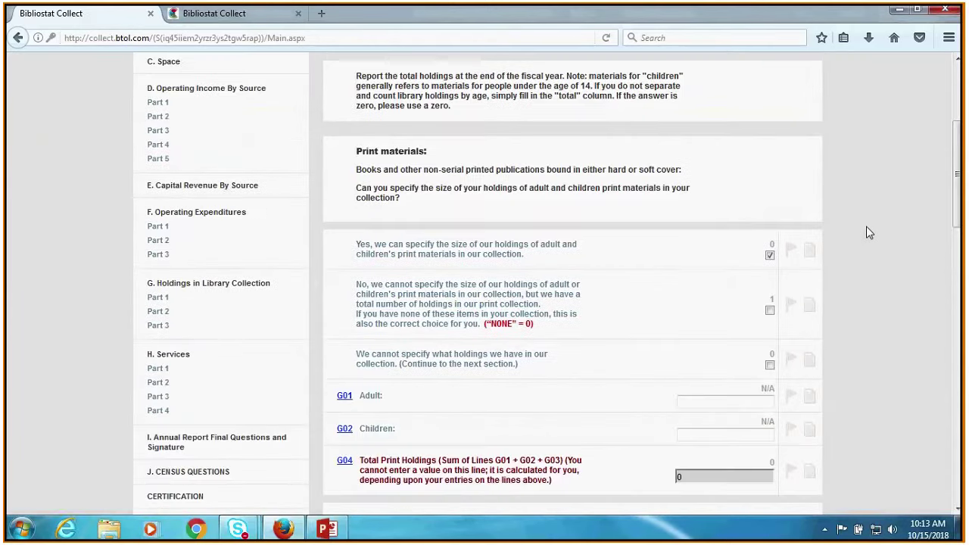
{"action": "scroll", "coordinate": [869, 232], "scroll_direction": "down", "scroll_amount": 1}
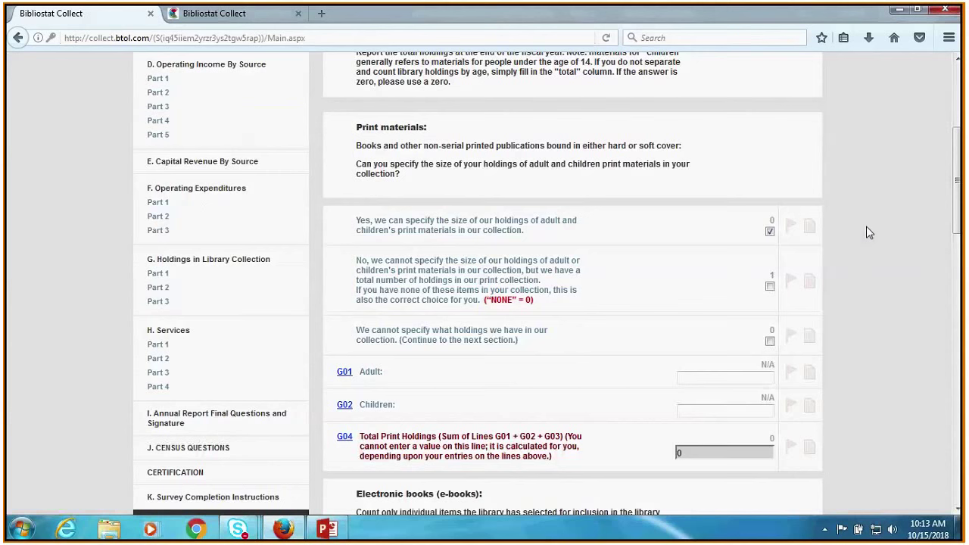
{"action": "scroll", "coordinate": [870, 233], "scroll_direction": "down", "scroll_amount": 1}
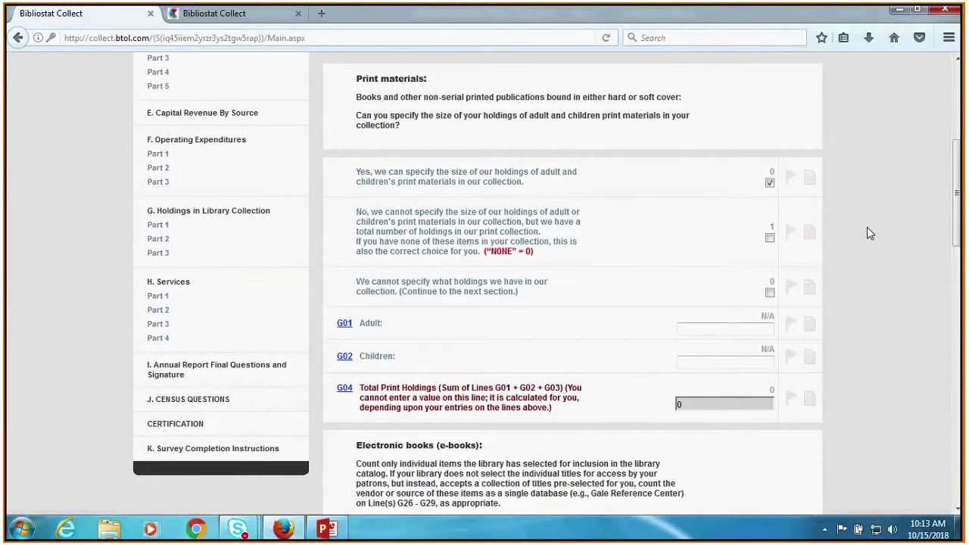
{"action": "scroll", "coordinate": [870, 234], "scroll_direction": "down", "scroll_amount": 1}
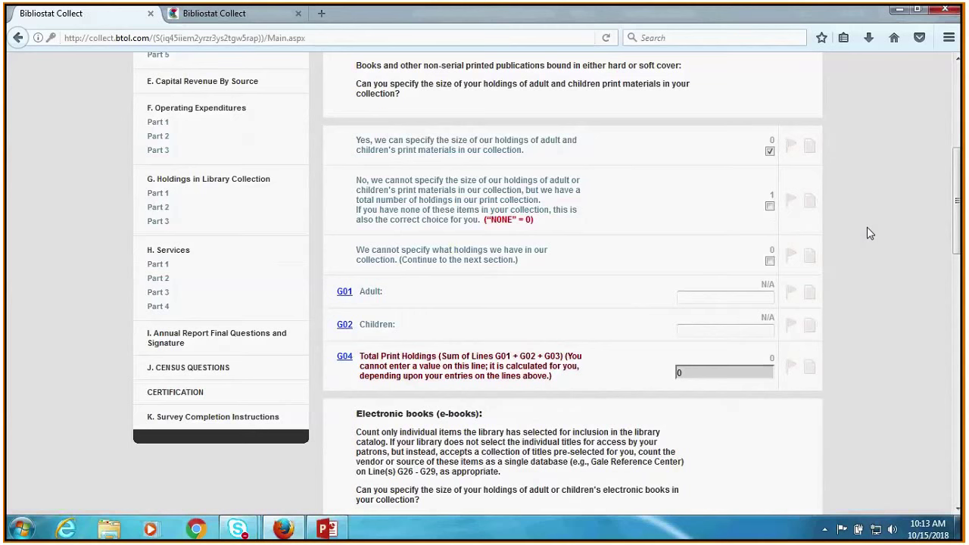
{"action": "left_click", "coordinate": [771, 206]}
{"action": "left_click", "coordinate": [769, 150]}
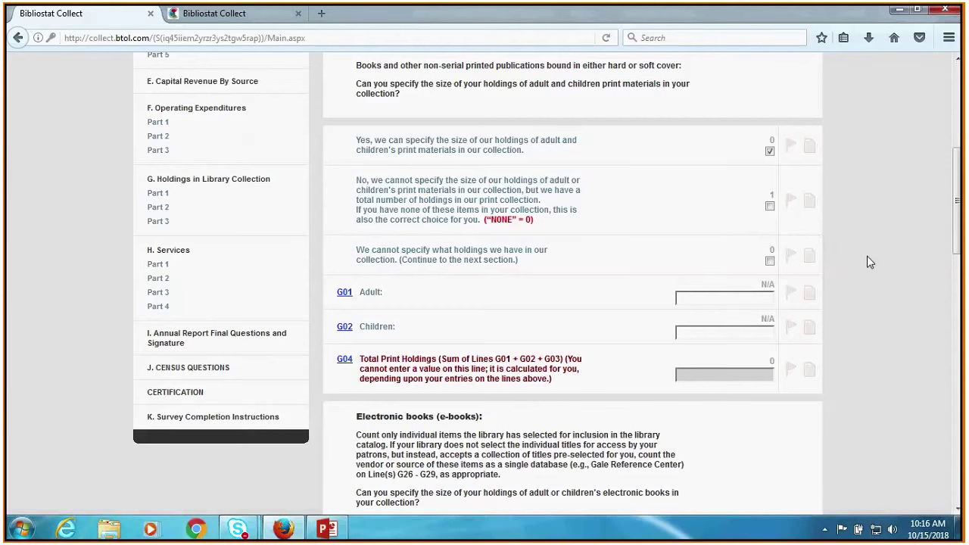
Scroll through the rest of Holdings Part 1, then advance to Part 2's audio rows G14–G17
{"action": "scroll", "coordinate": [869, 262], "scroll_direction": "up", "scroll_amount": 2}
{"action": "scroll", "coordinate": [868, 258], "scroll_direction": "down", "scroll_amount": 5}
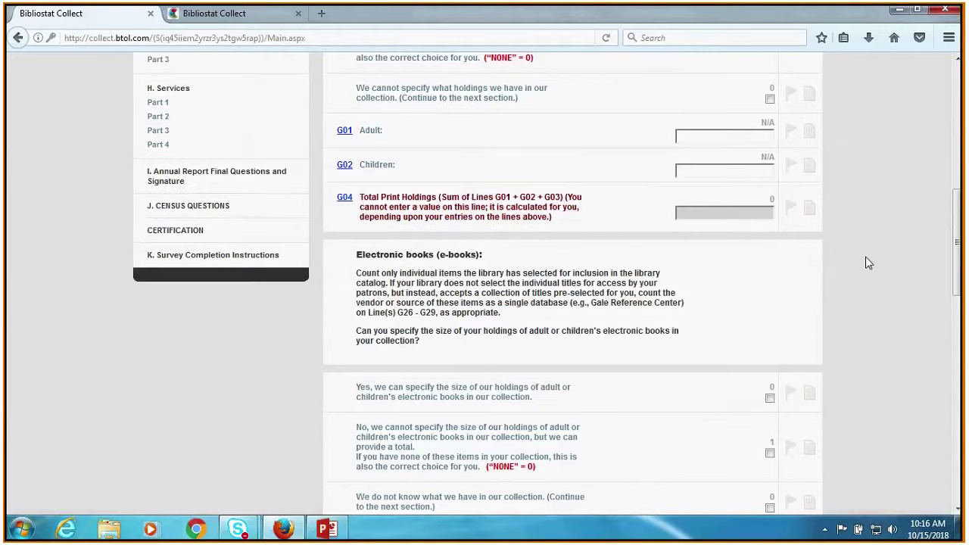
{"action": "scroll", "coordinate": [869, 263], "scroll_direction": "down", "scroll_amount": 2}
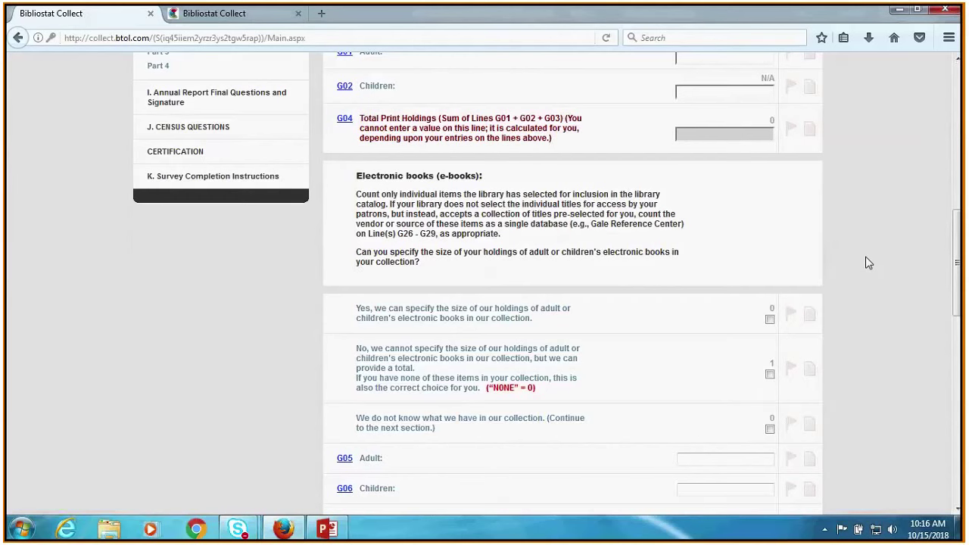
{"action": "scroll", "coordinate": [868, 262], "scroll_direction": "down", "scroll_amount": 2}
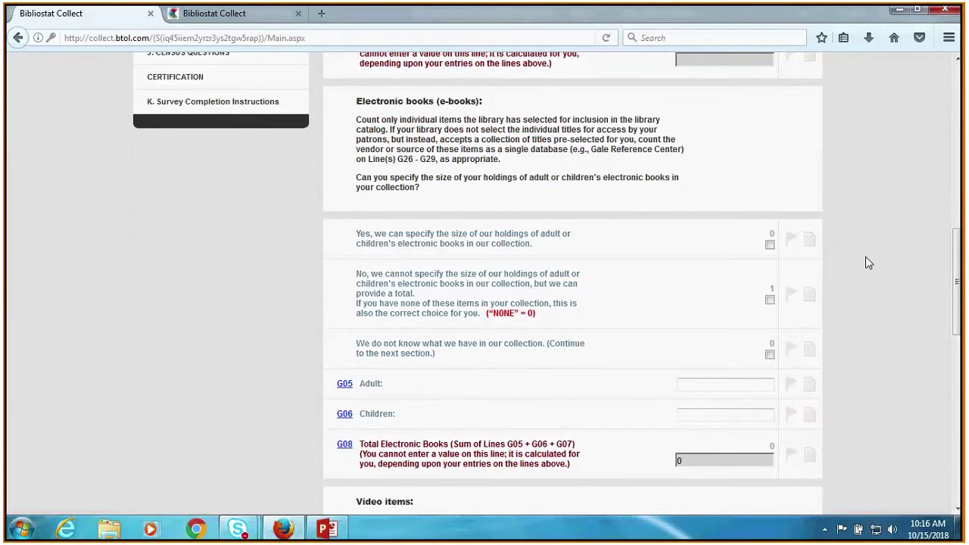
{"action": "scroll", "coordinate": [868, 263], "scroll_direction": "down", "scroll_amount": 2}
{"action": "scroll", "coordinate": [868, 262], "scroll_direction": "up", "scroll_amount": 2}
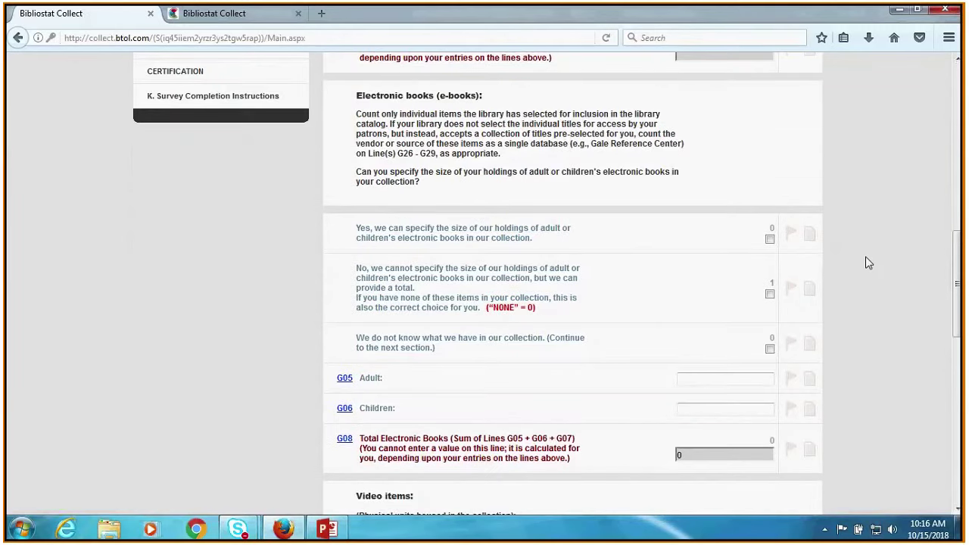
{"action": "scroll", "coordinate": [869, 263], "scroll_direction": "down", "scroll_amount": 1}
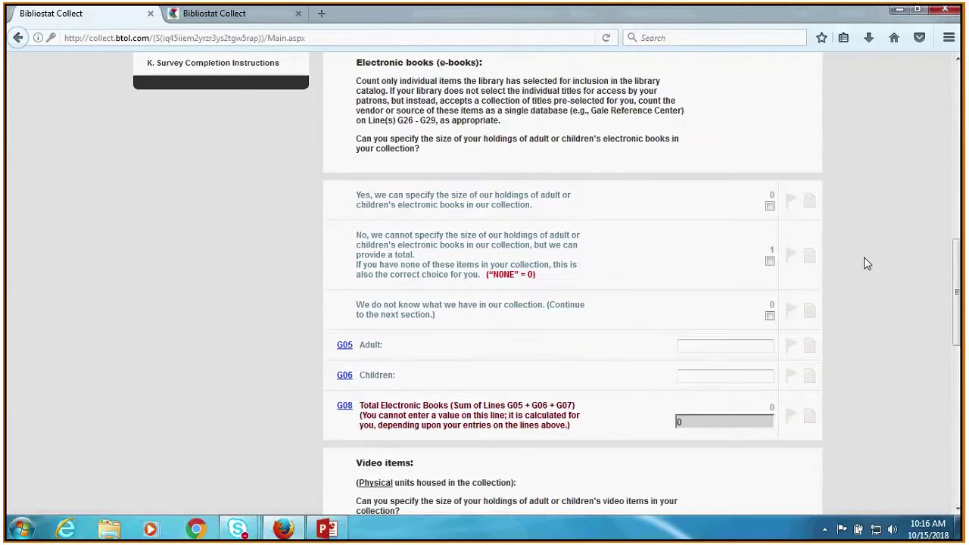
{"action": "scroll", "coordinate": [868, 263], "scroll_direction": "down", "scroll_amount": 8}
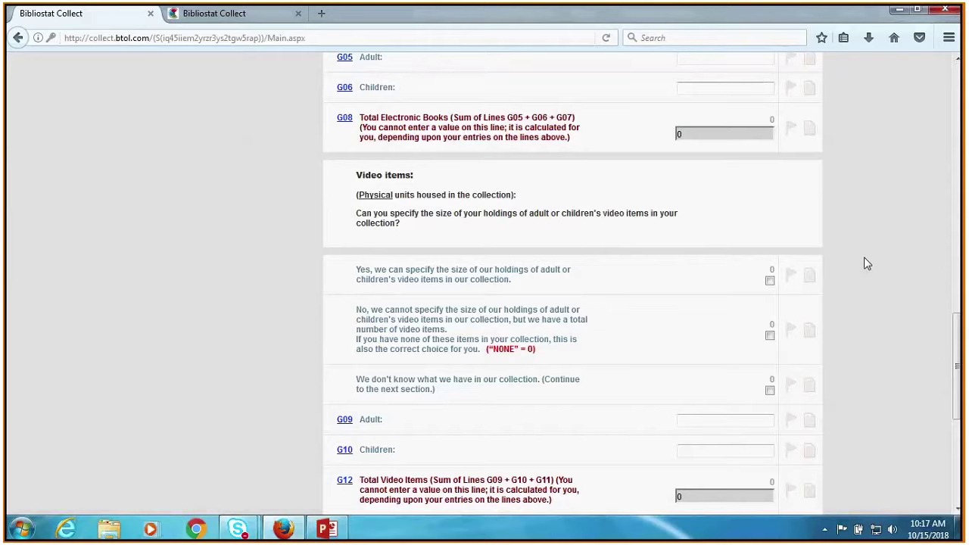
{"action": "scroll", "coordinate": [867, 264], "scroll_direction": "down", "scroll_amount": 5}
{"action": "scroll", "coordinate": [867, 263], "scroll_direction": "down", "scroll_amount": 2}
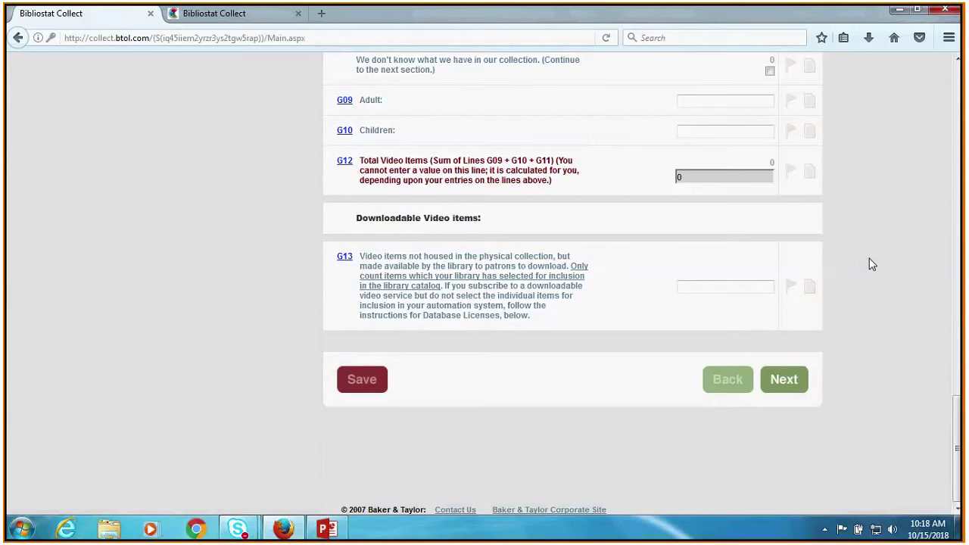
{"action": "left_click", "coordinate": [783, 381]}
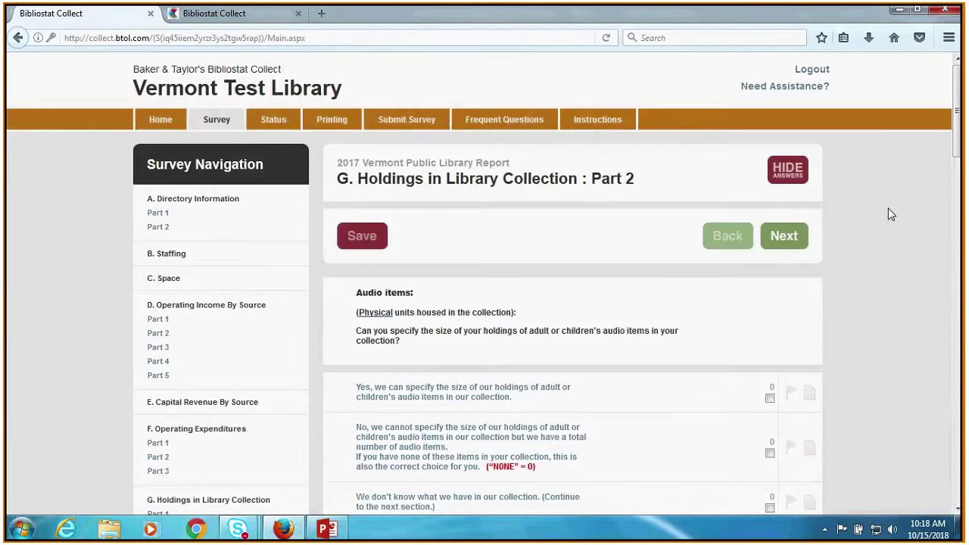
{"action": "scroll", "coordinate": [891, 215], "scroll_direction": "down", "scroll_amount": 3}
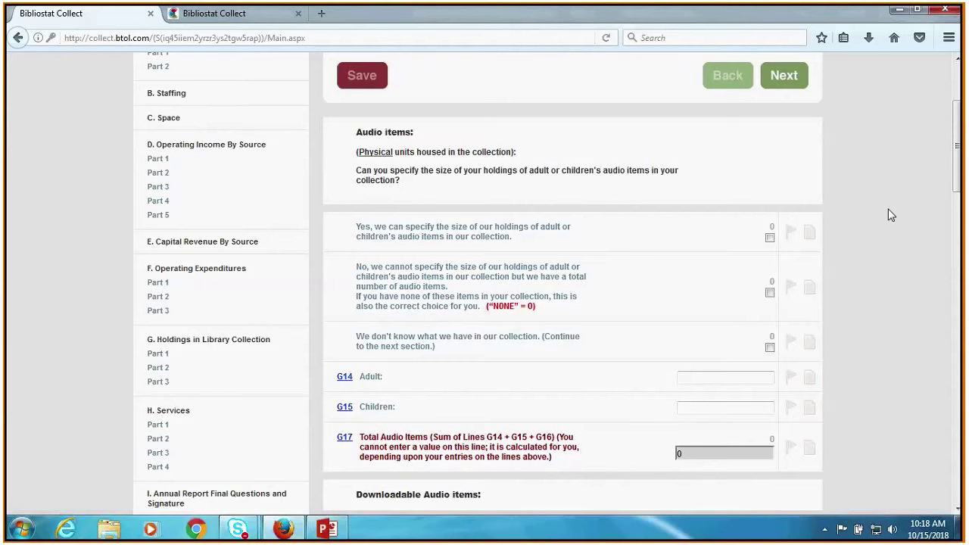
{"action": "scroll", "coordinate": [891, 215], "scroll_direction": "down", "scroll_amount": 1}
{"action": "scroll", "coordinate": [892, 215], "scroll_direction": "down", "scroll_amount": 1}
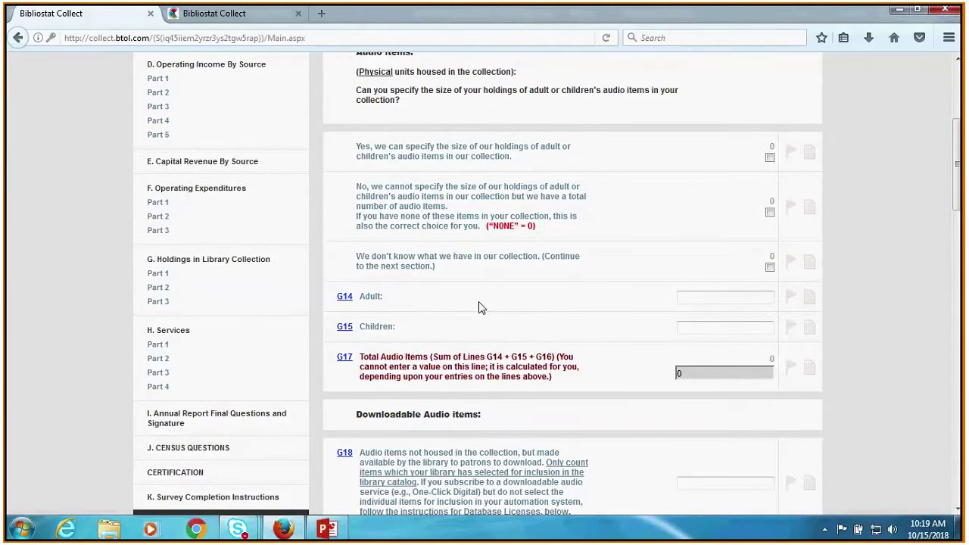
{"action": "scroll", "coordinate": [847, 273], "scroll_direction": "down", "scroll_amount": 1}
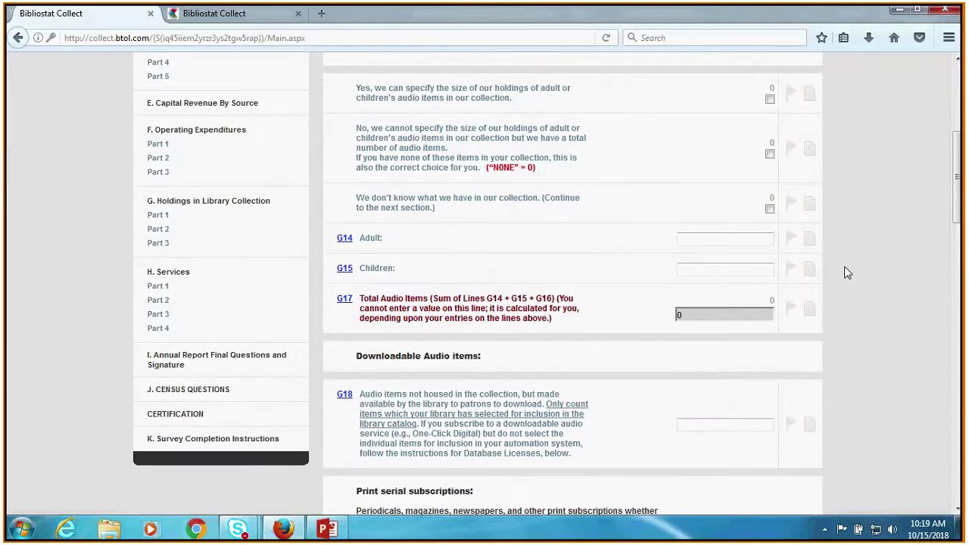
{"action": "scroll", "coordinate": [847, 273], "scroll_direction": "down", "scroll_amount": 3}
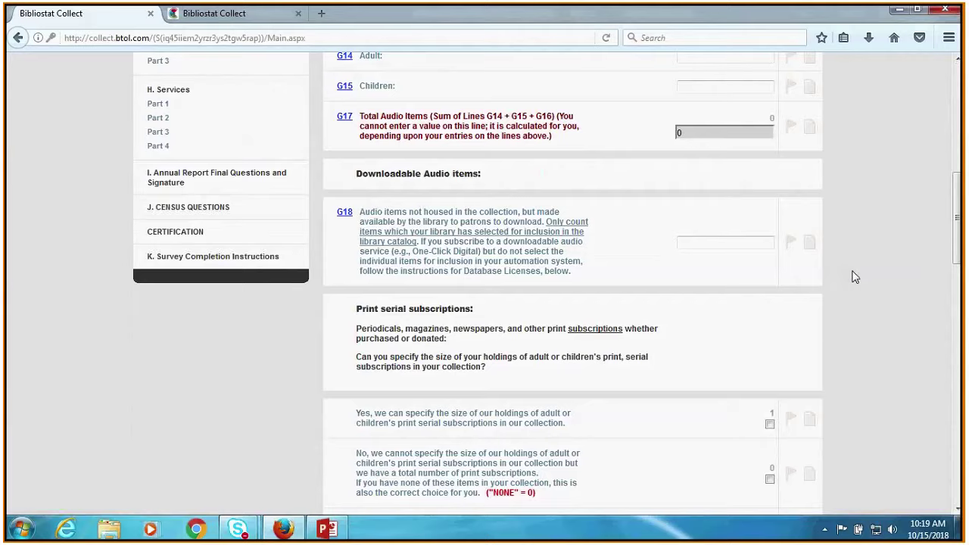
{"action": "scroll", "coordinate": [854, 275], "scroll_direction": "down", "scroll_amount": 2}
{"action": "scroll", "coordinate": [855, 277], "scroll_direction": "down", "scroll_amount": 2}
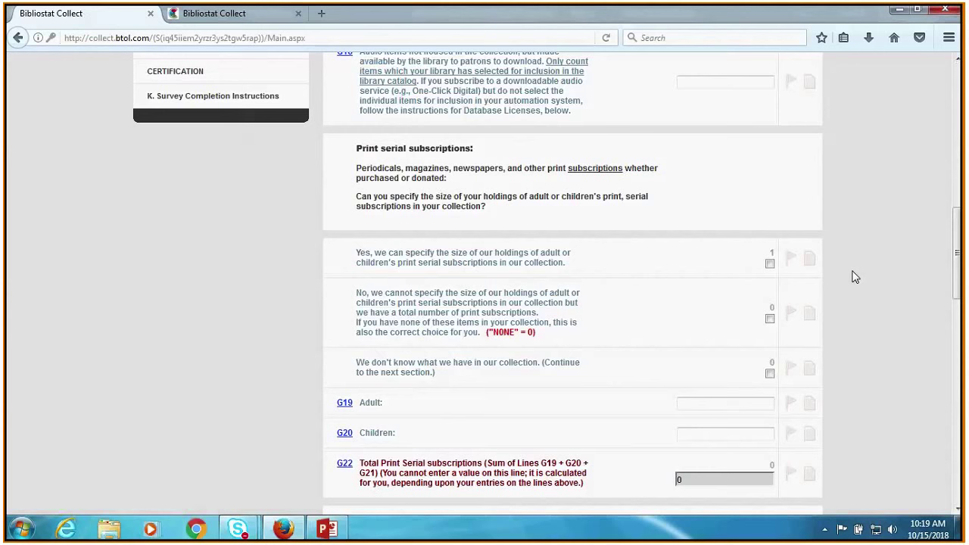
{"action": "scroll", "coordinate": [854, 277], "scroll_direction": "down", "scroll_amount": 2}
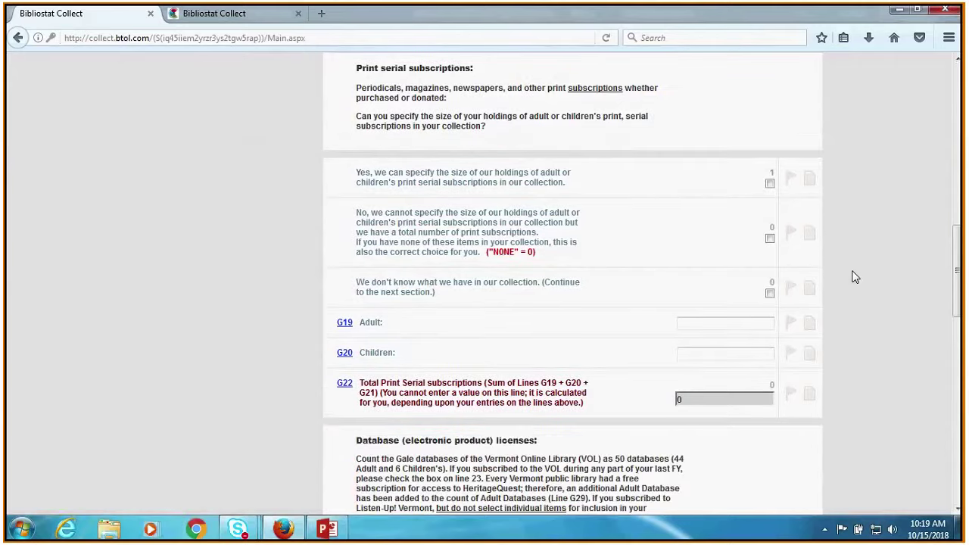
{"action": "scroll", "coordinate": [854, 277], "scroll_direction": "down", "scroll_amount": 2}
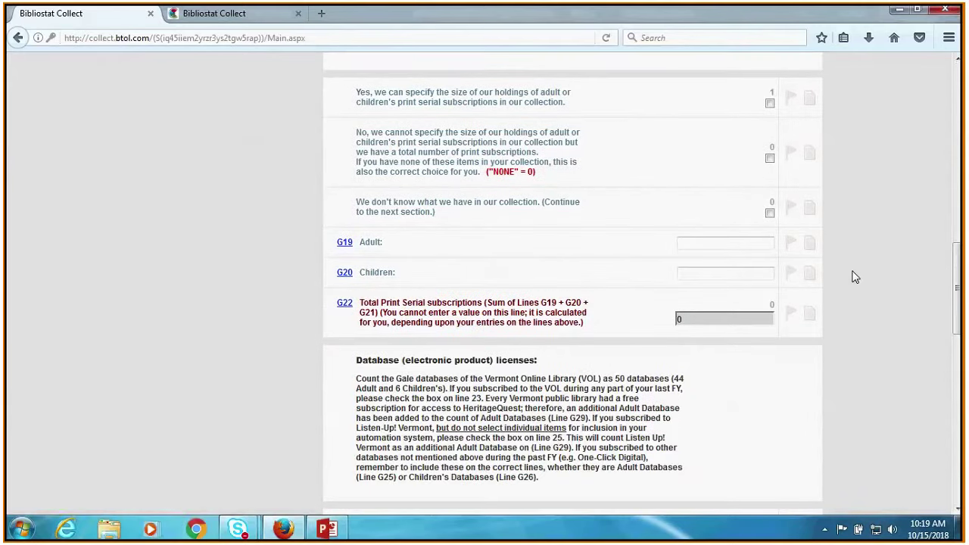
{"action": "scroll", "coordinate": [854, 277], "scroll_direction": "down", "scroll_amount": 1}
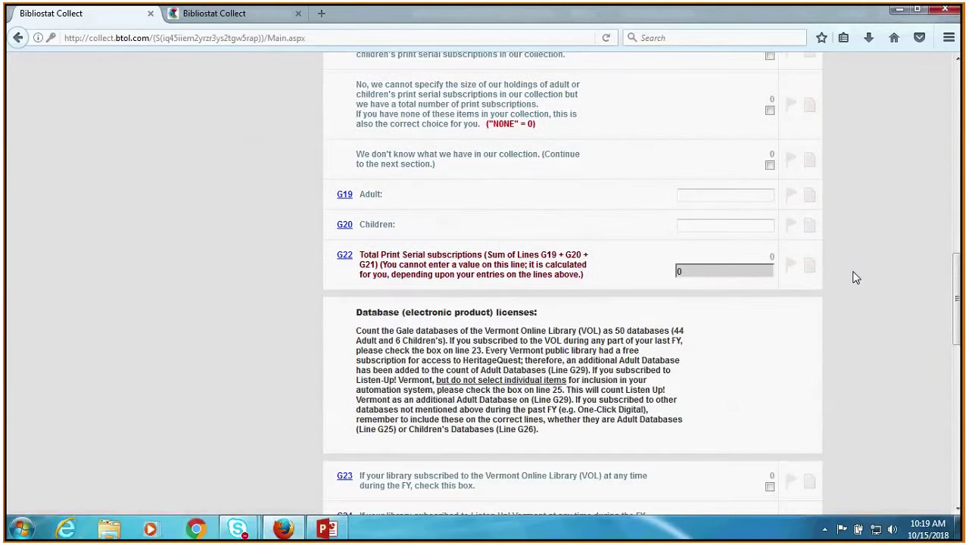
{"action": "scroll", "coordinate": [856, 278], "scroll_direction": "down", "scroll_amount": 3}
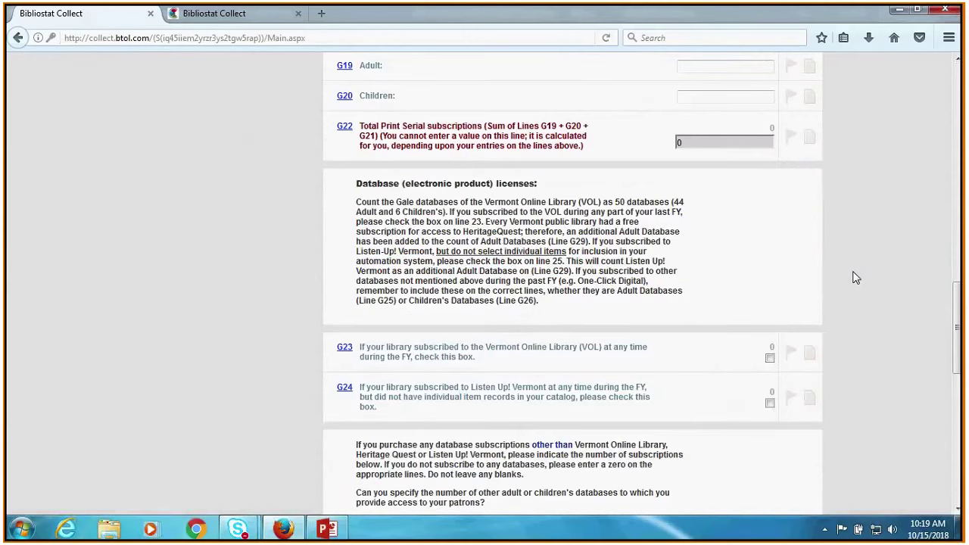
{"action": "scroll", "coordinate": [856, 278], "scroll_direction": "up", "scroll_amount": 1}
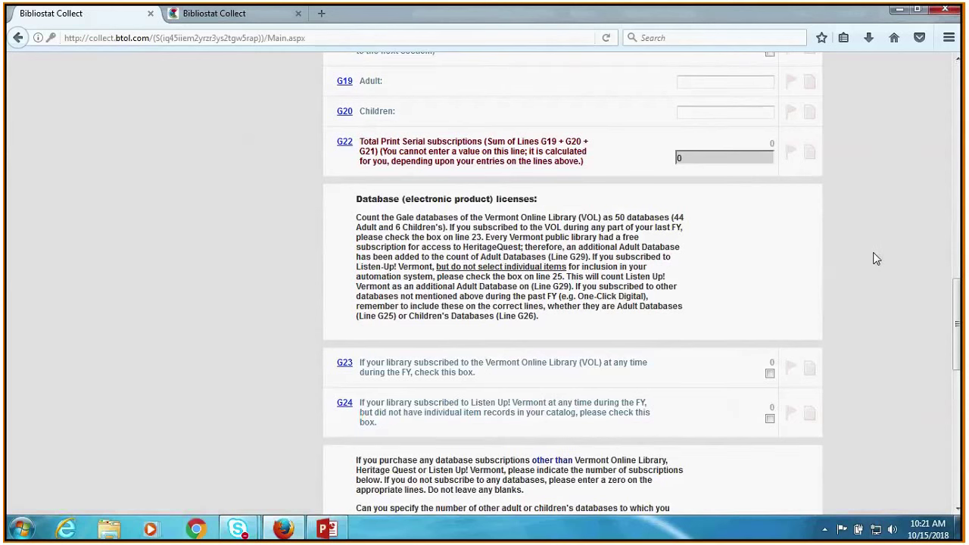
Skip past Holdings Part 3 to H. Services Part 1 and its registered borrowers question
{"action": "scroll", "coordinate": [876, 259], "scroll_direction": "down", "scroll_amount": 5}
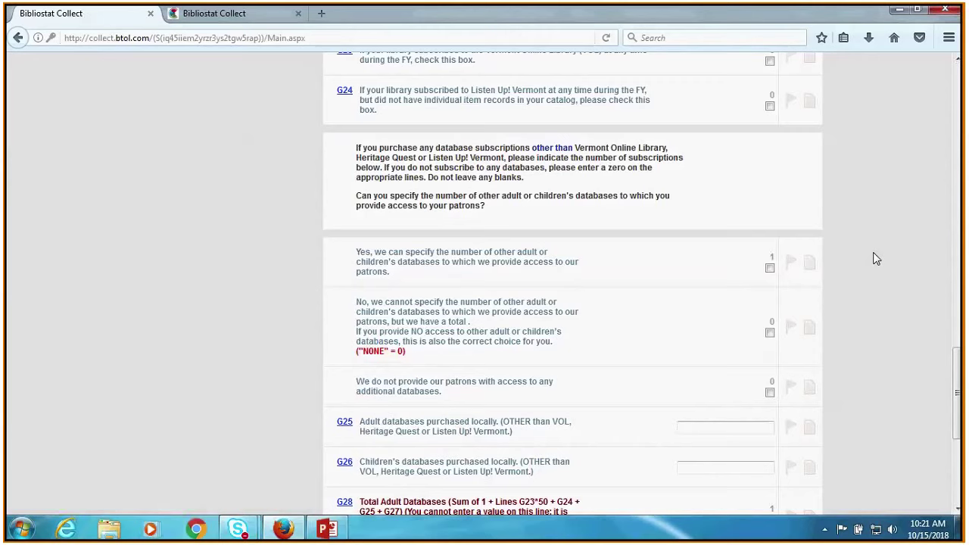
{"action": "scroll", "coordinate": [874, 259], "scroll_direction": "down", "scroll_amount": 4}
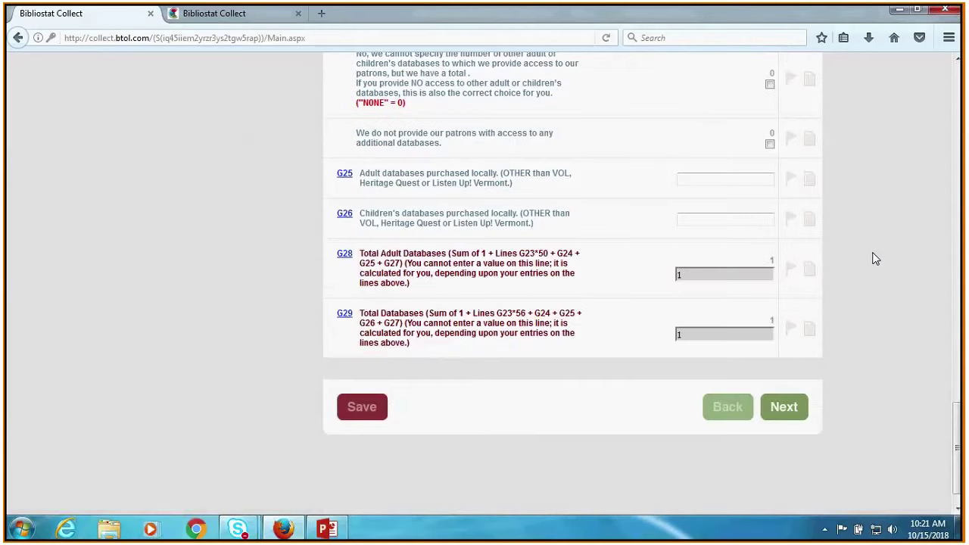
{"action": "left_click", "coordinate": [784, 407]}
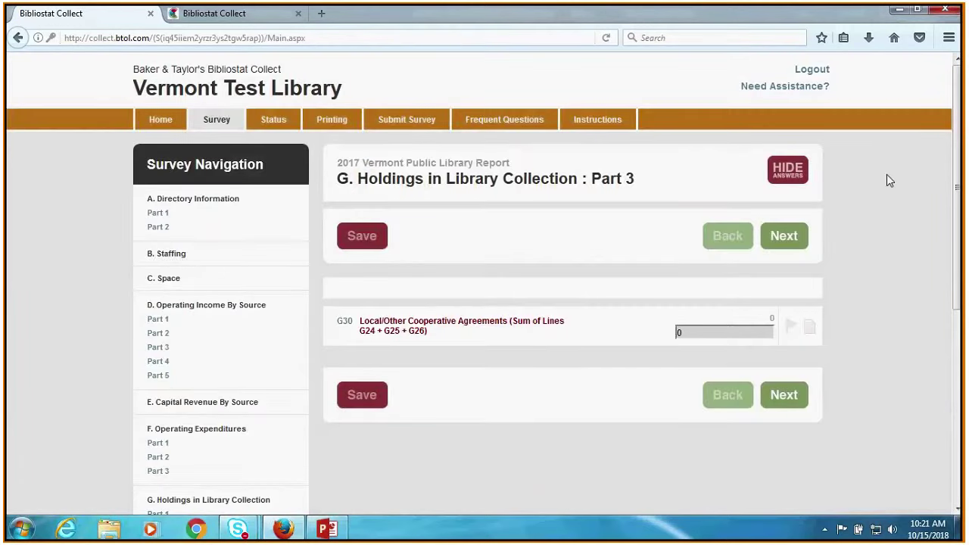
{"action": "left_click", "coordinate": [776, 250]}
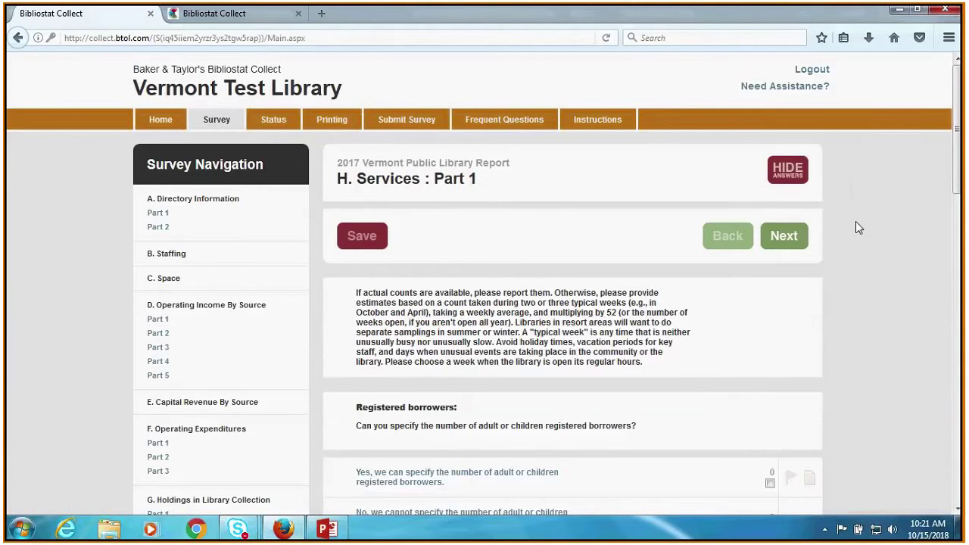
{"action": "scroll", "coordinate": [856, 224], "scroll_direction": "down", "scroll_amount": 1}
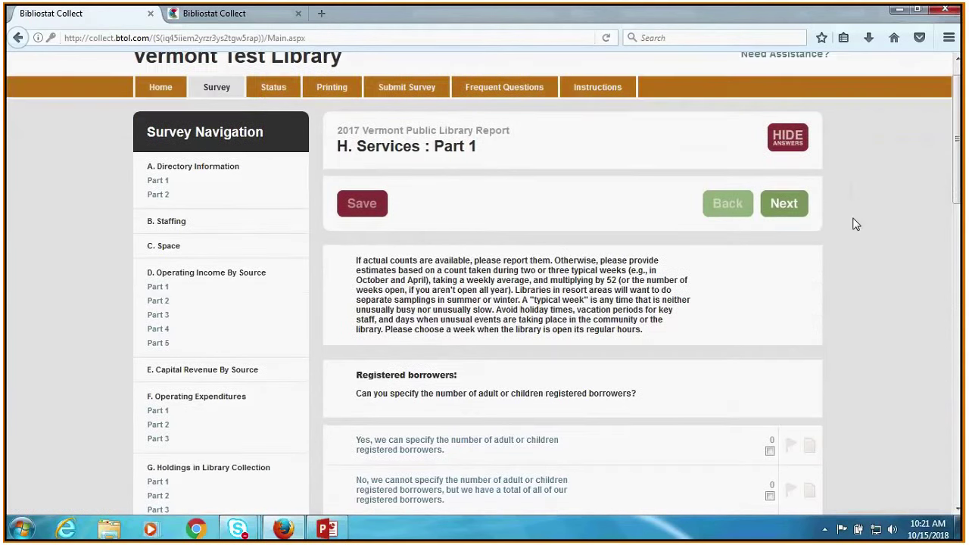
{"action": "scroll", "coordinate": [854, 221], "scroll_direction": "down", "scroll_amount": 5}
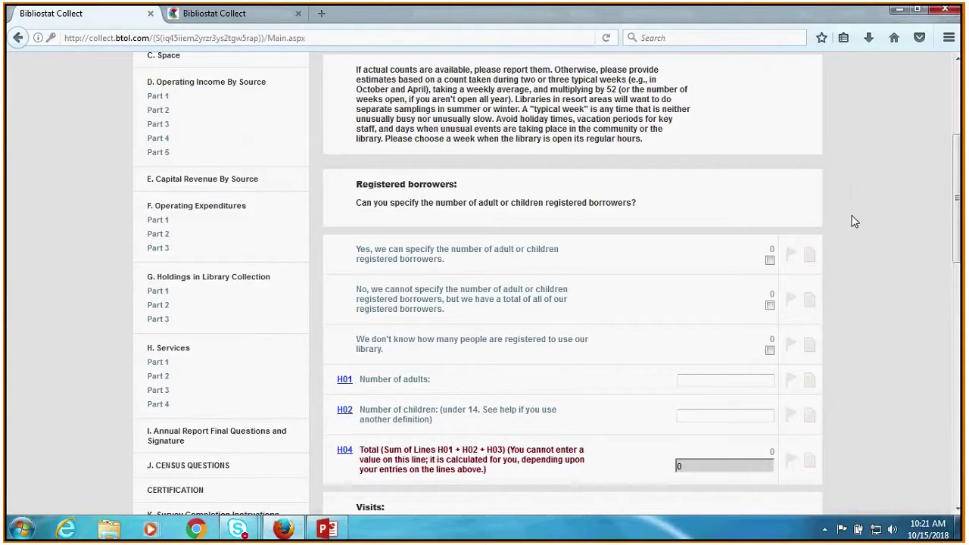
{"action": "scroll", "coordinate": [855, 221], "scroll_direction": "up", "scroll_amount": 5}
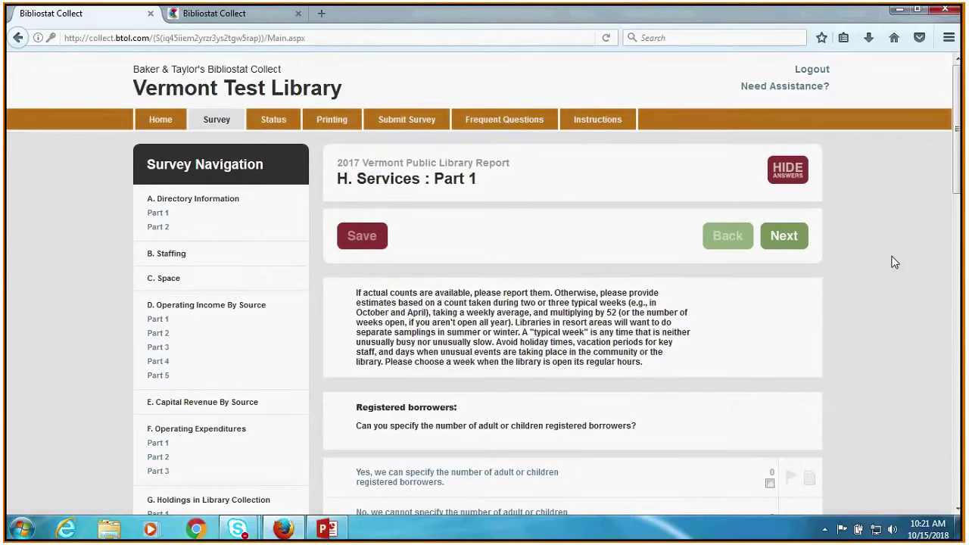
{"action": "scroll", "coordinate": [896, 263], "scroll_direction": "down", "scroll_amount": 1}
{"action": "scroll", "coordinate": [896, 263], "scroll_direction": "up", "scroll_amount": 1}
{"action": "scroll", "coordinate": [871, 246], "scroll_direction": "down", "scroll_amount": 1}
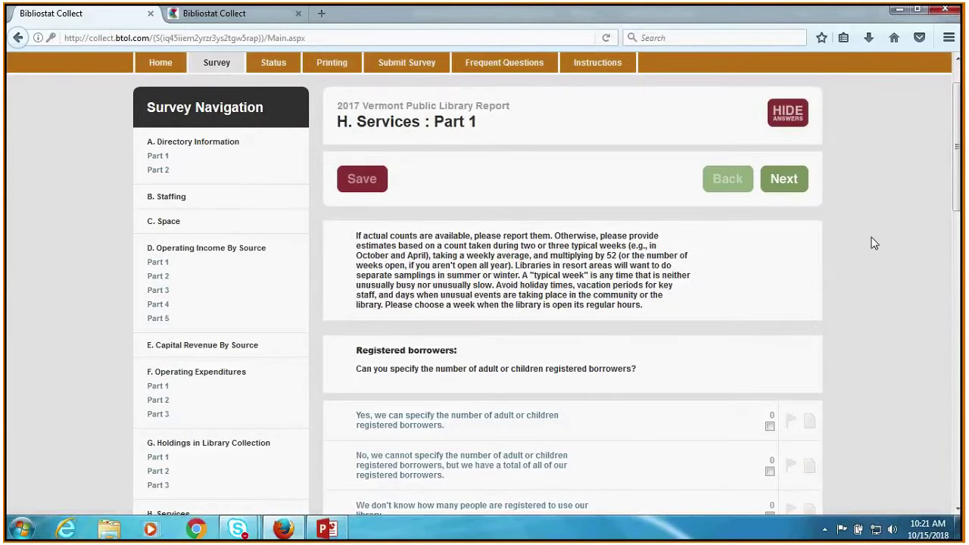
{"action": "scroll", "coordinate": [879, 244], "scroll_direction": "down", "scroll_amount": 3}
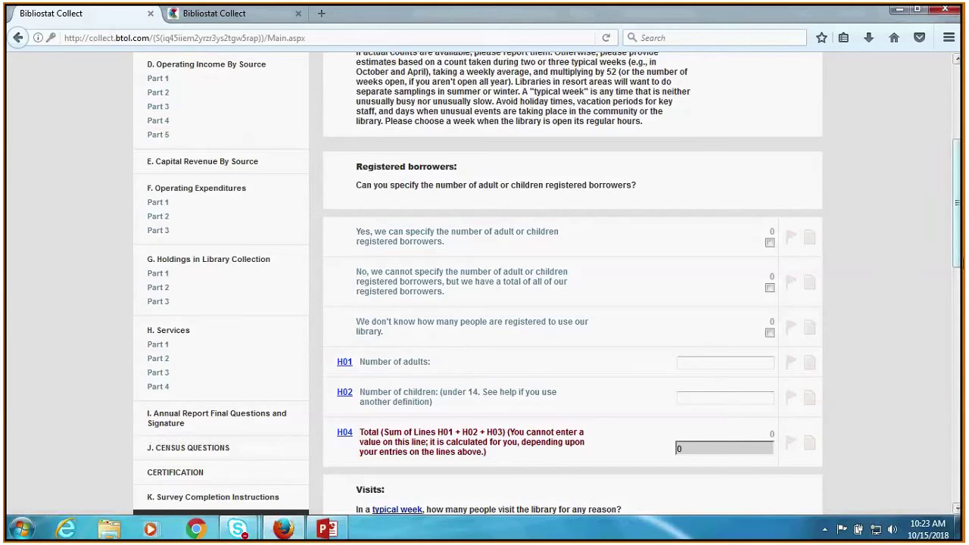
{"action": "scroll", "coordinate": [848, 223], "scroll_direction": "down", "scroll_amount": 2}
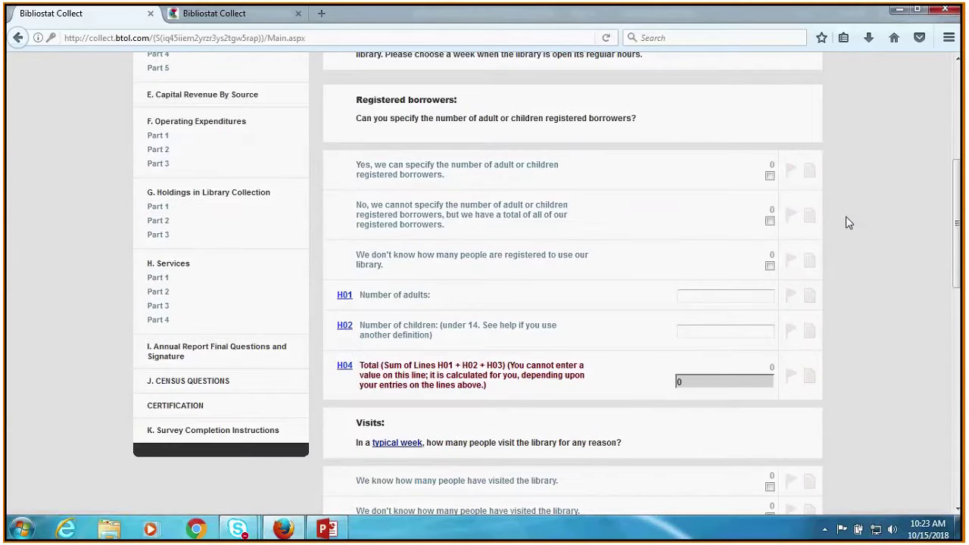
{"action": "scroll", "coordinate": [849, 223], "scroll_direction": "down", "scroll_amount": 1}
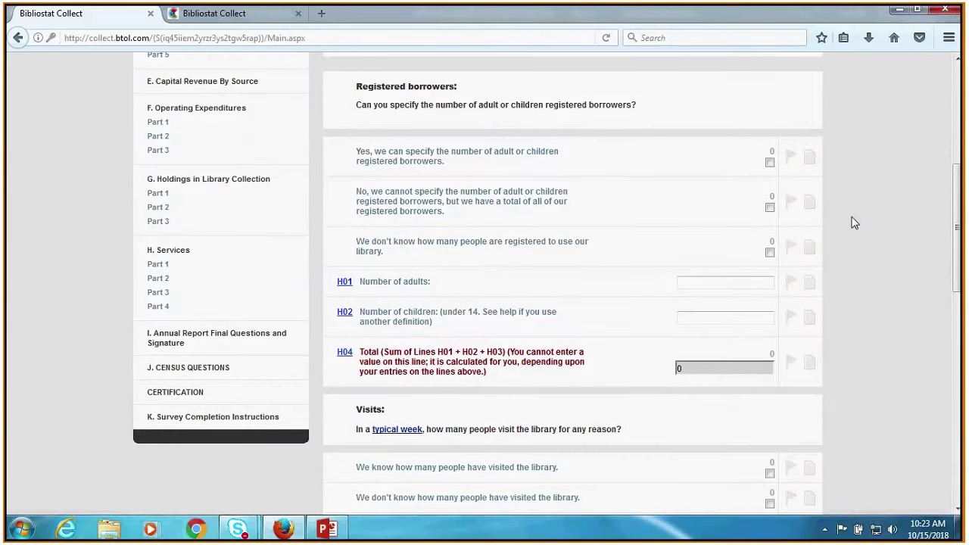
{"action": "scroll", "coordinate": [854, 223], "scroll_direction": "down", "scroll_amount": 5}
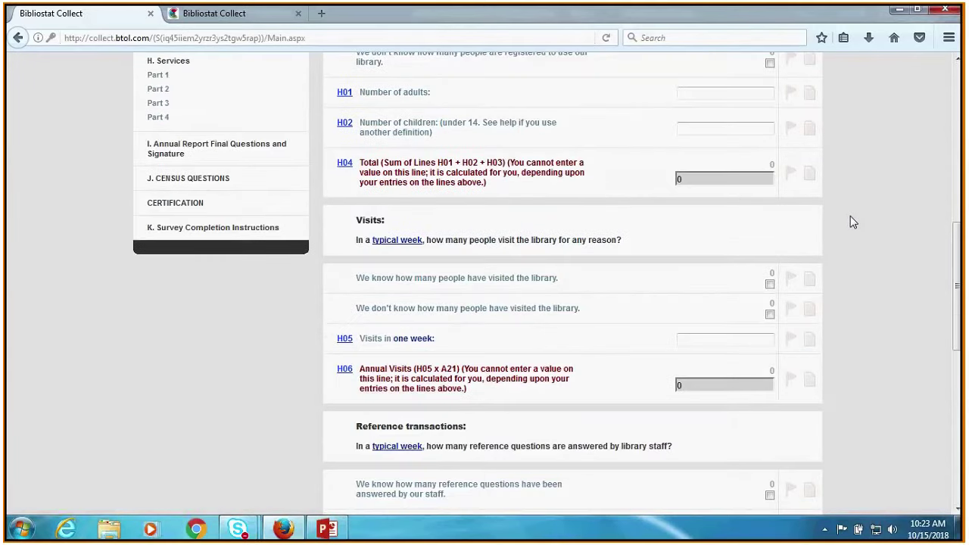
{"action": "scroll", "coordinate": [854, 223], "scroll_direction": "down", "scroll_amount": 2}
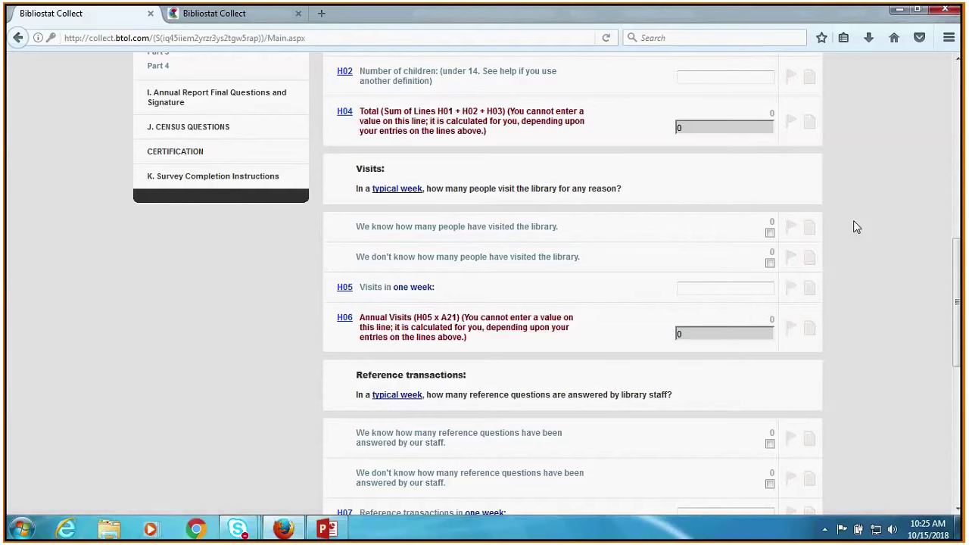
{"action": "scroll", "coordinate": [854, 220], "scroll_direction": "down", "scroll_amount": 1}
{"action": "scroll", "coordinate": [854, 220], "scroll_direction": "down", "scroll_amount": 1}
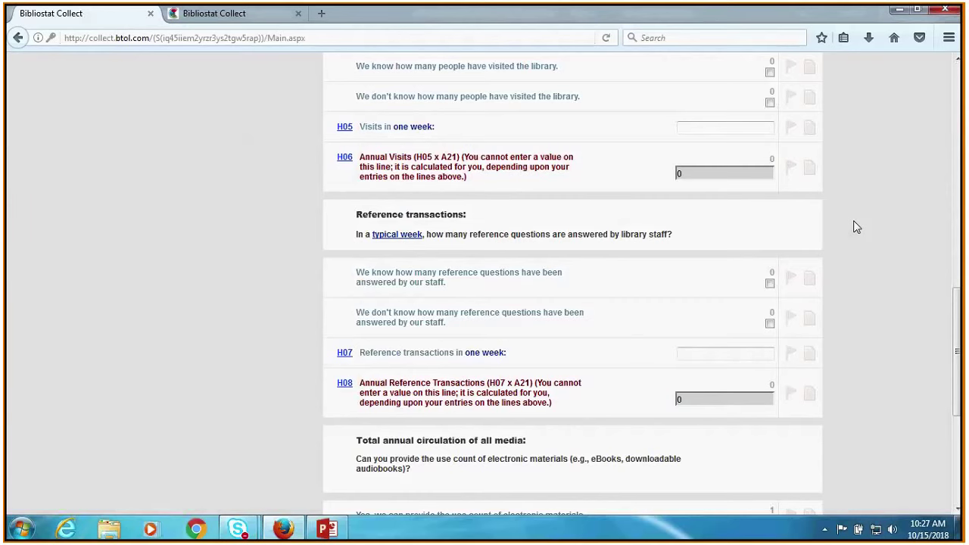
Save this Services page and move on to the H10 retrieval and H11 content use questions
{"action": "scroll", "coordinate": [857, 227], "scroll_direction": "down", "scroll_amount": 3}
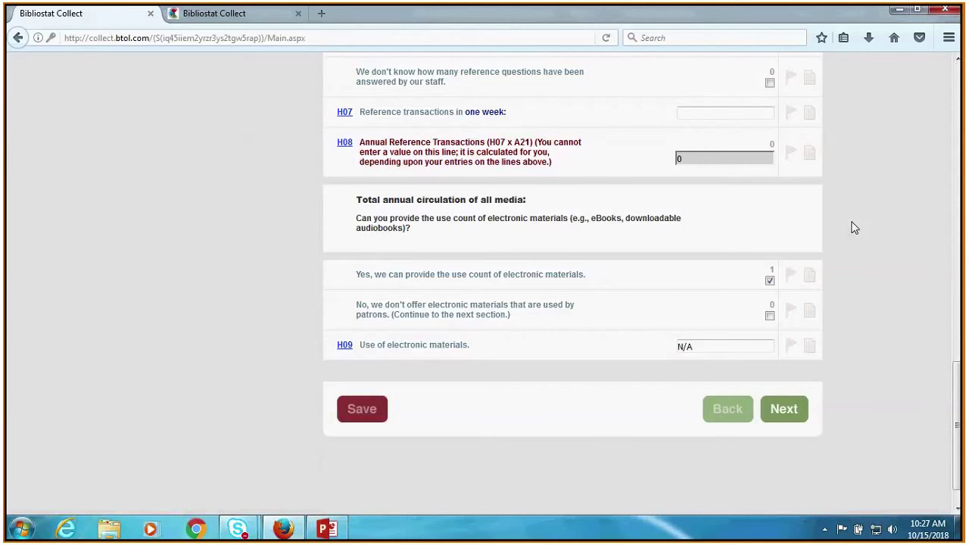
{"action": "left_click", "coordinate": [784, 410]}
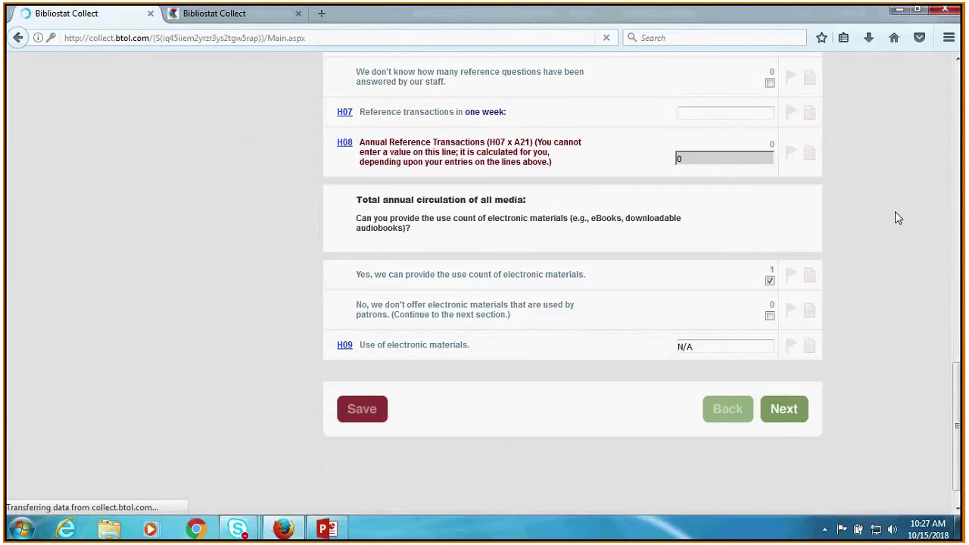
{"action": "scroll", "coordinate": [903, 220], "scroll_direction": "down", "scroll_amount": 2}
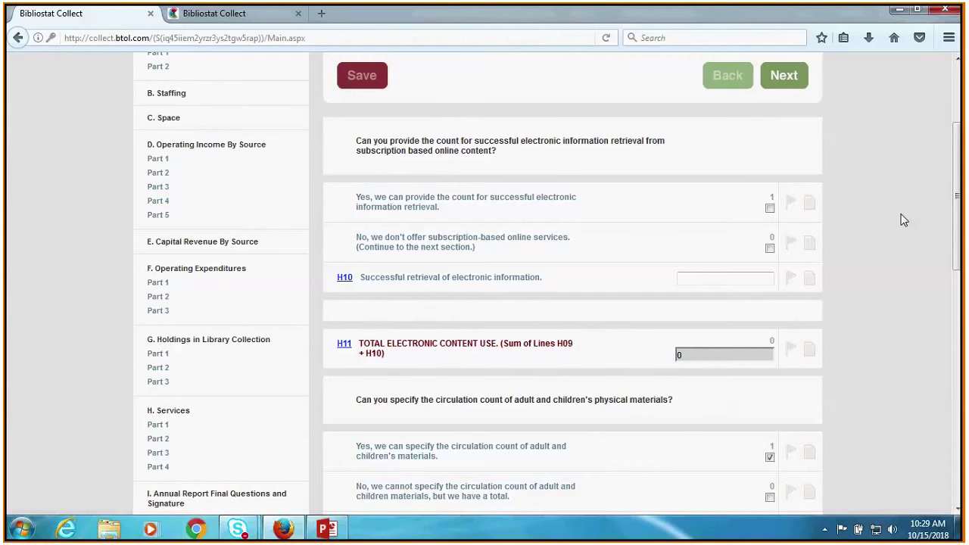
{"action": "scroll", "coordinate": [902, 220], "scroll_direction": "down", "scroll_amount": 2}
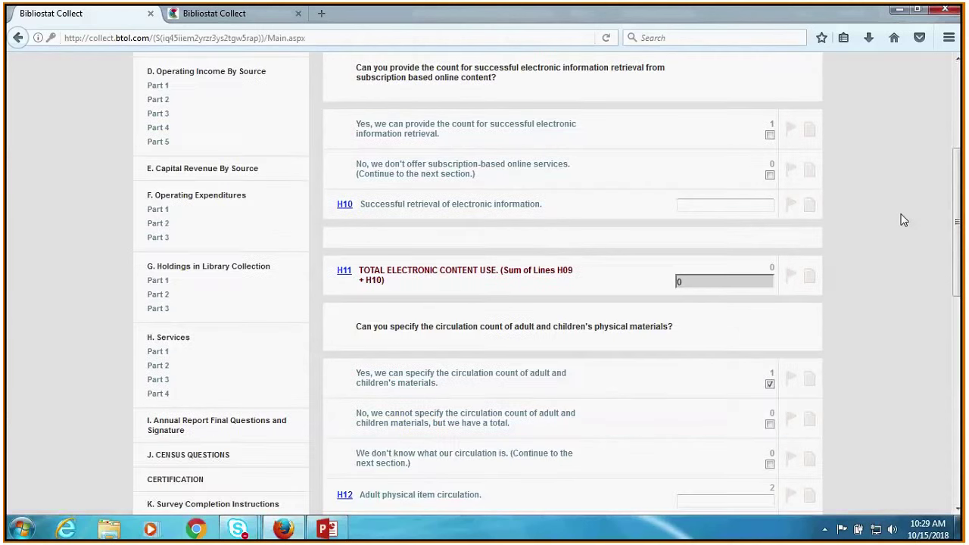
{"action": "scroll", "coordinate": [901, 220], "scroll_direction": "down", "scroll_amount": 4}
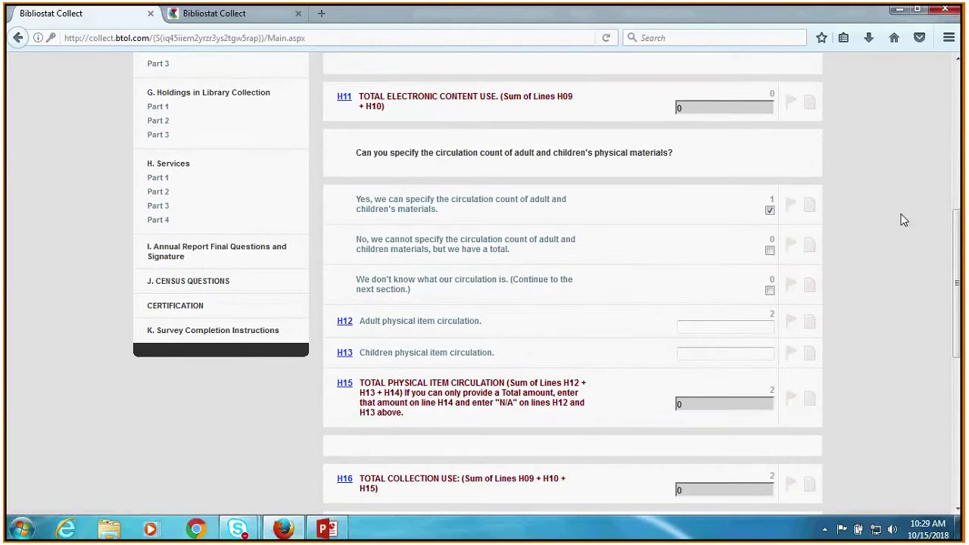
{"action": "scroll", "coordinate": [901, 220], "scroll_direction": "up", "scroll_amount": 1}
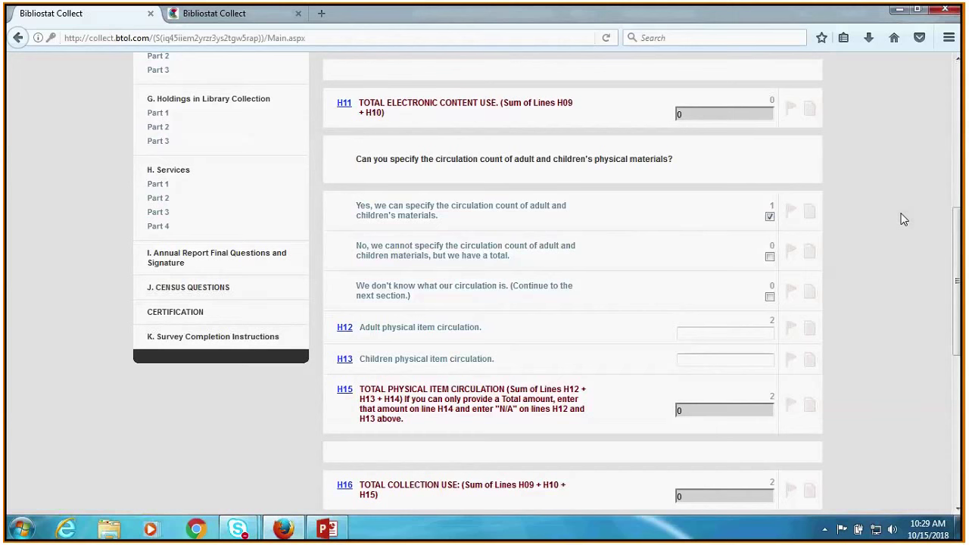
{"action": "left_click", "coordinate": [770, 257]}
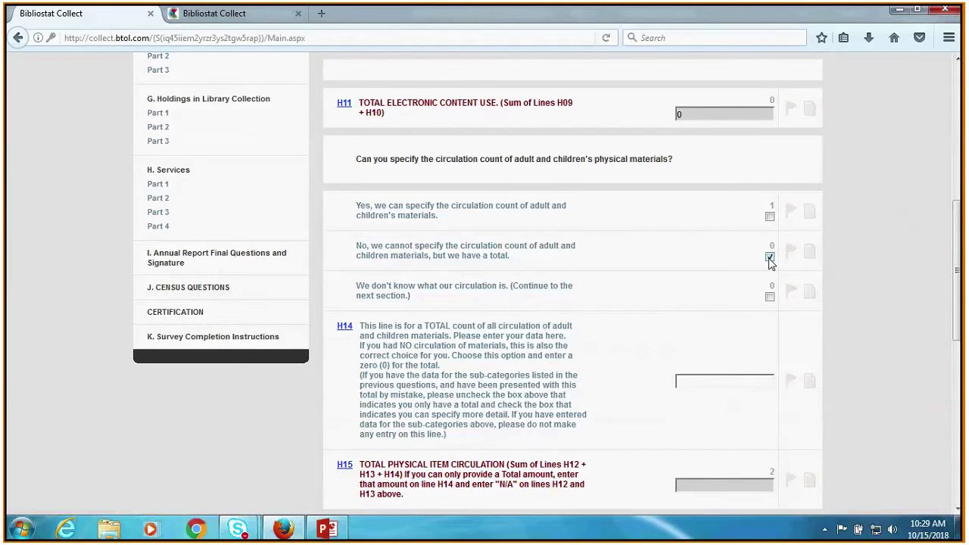
{"action": "left_click", "coordinate": [769, 296]}
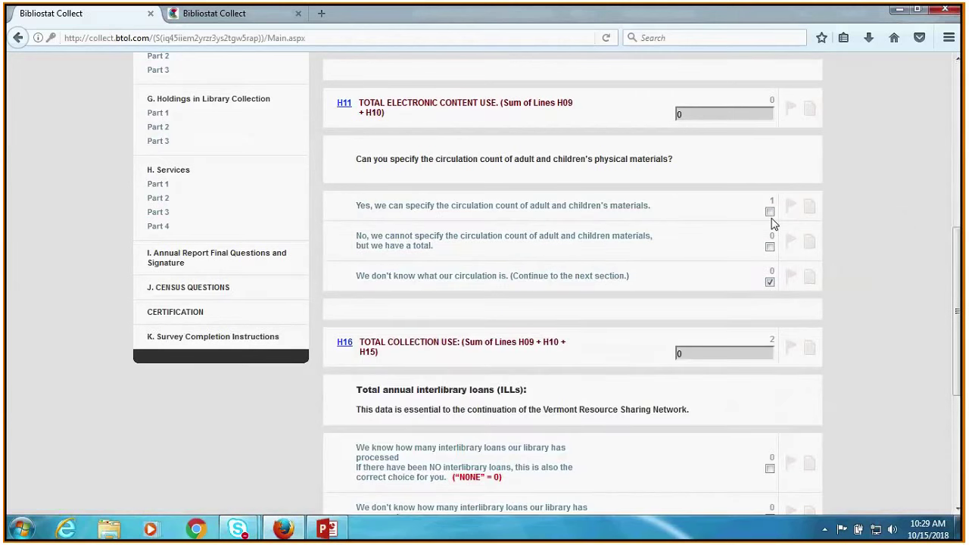
{"action": "left_click", "coordinate": [770, 212]}
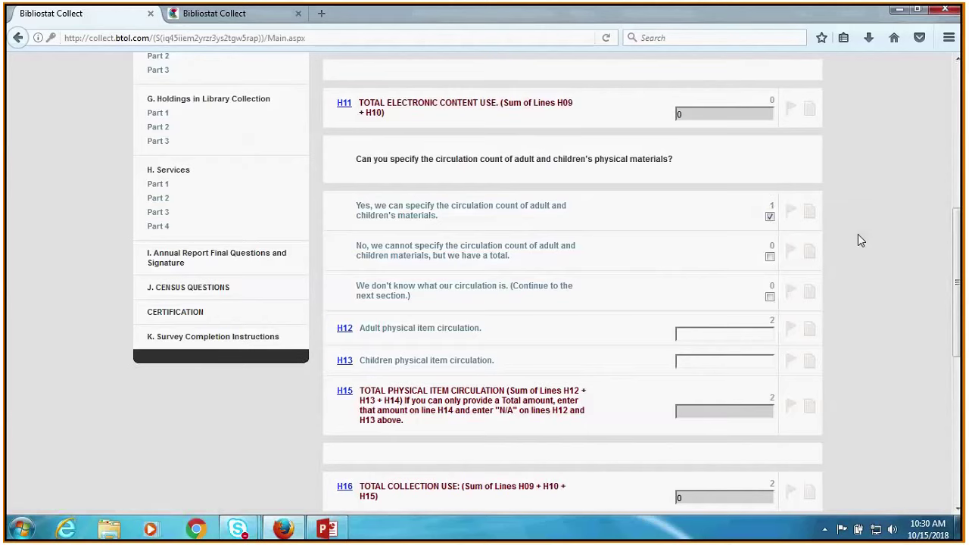
{"action": "scroll", "coordinate": [859, 236], "scroll_direction": "down", "scroll_amount": 2}
{"action": "scroll", "coordinate": [860, 236], "scroll_direction": "down", "scroll_amount": 2}
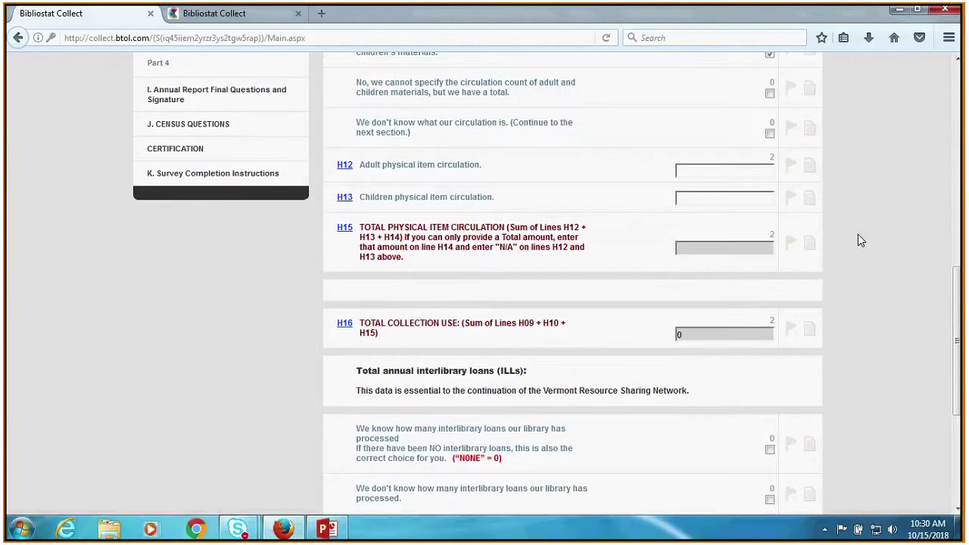
{"action": "scroll", "coordinate": [860, 240], "scroll_direction": "down", "scroll_amount": 4}
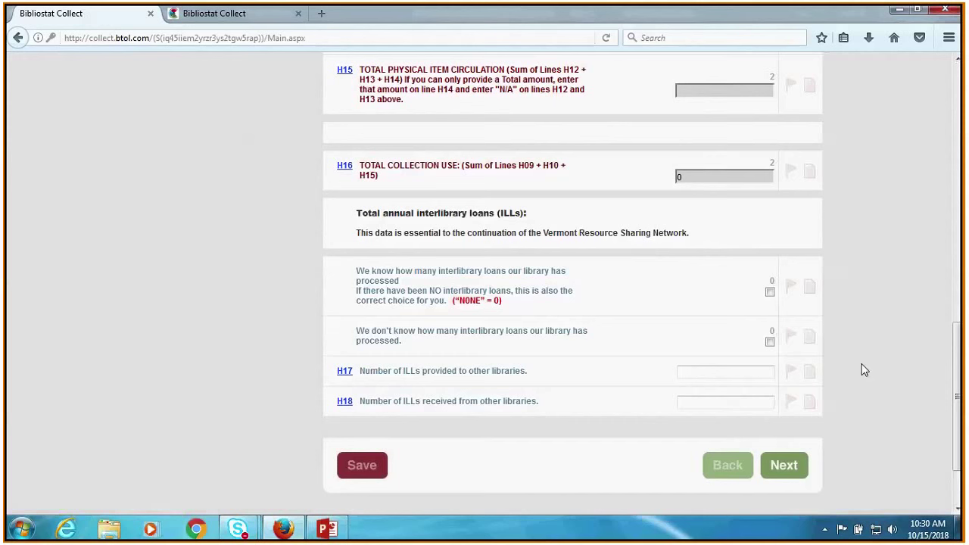
Go to H. Services Part 3, dismiss the new-messages notification, and review programming questions H19–H24
{"action": "left_click", "coordinate": [796, 465]}
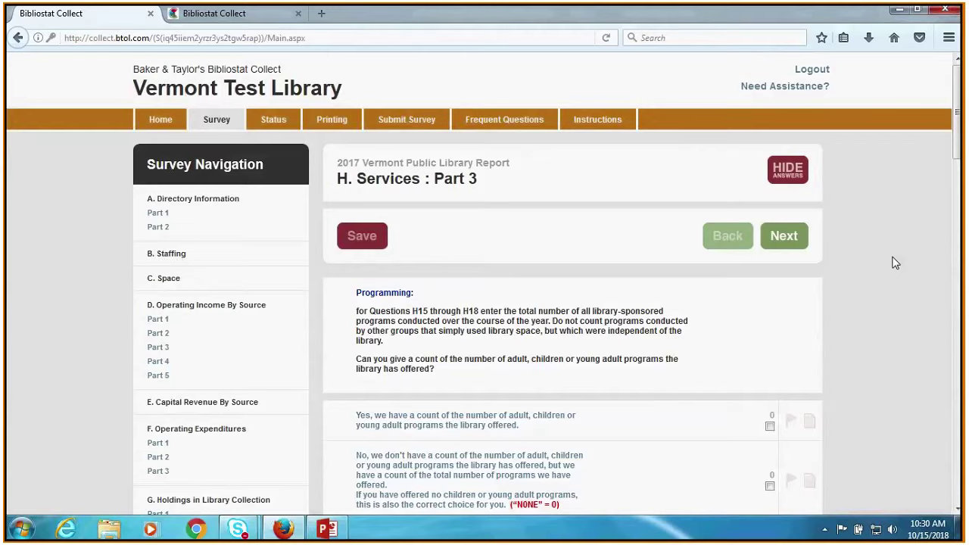
{"action": "scroll", "coordinate": [896, 263], "scroll_direction": "down", "scroll_amount": 1}
{"action": "scroll", "coordinate": [896, 263], "scroll_direction": "down", "scroll_amount": 2}
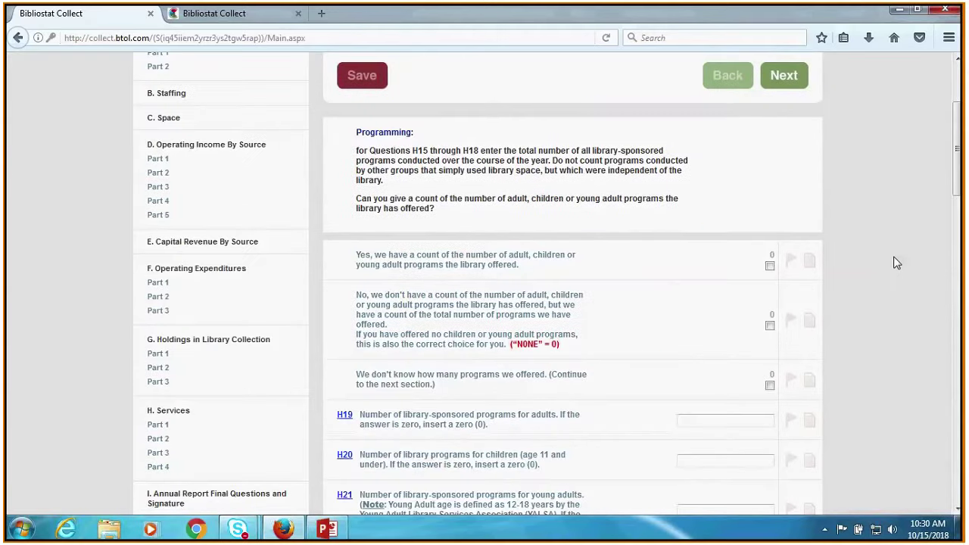
{"action": "scroll", "coordinate": [895, 263], "scroll_direction": "up", "scroll_amount": 1}
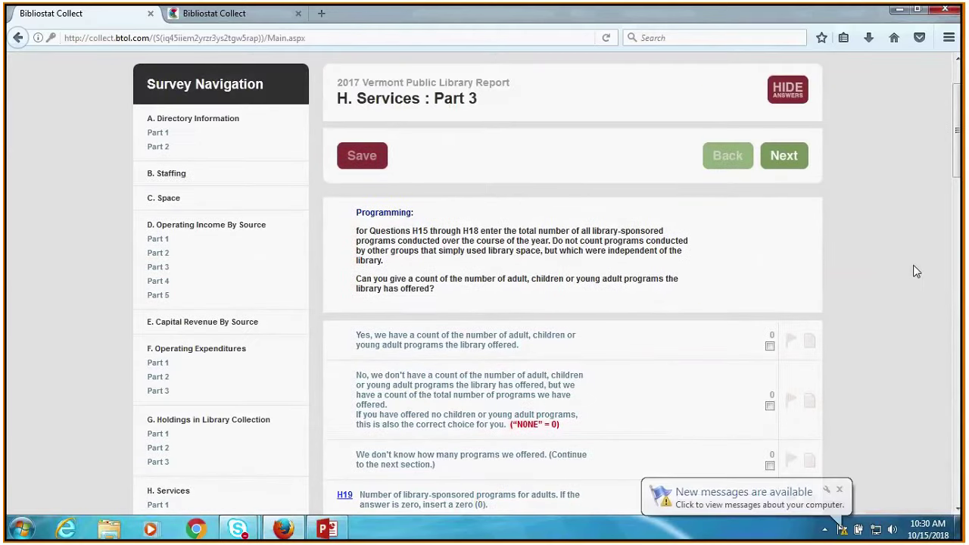
{"action": "scroll", "coordinate": [914, 273], "scroll_direction": "down", "scroll_amount": 1}
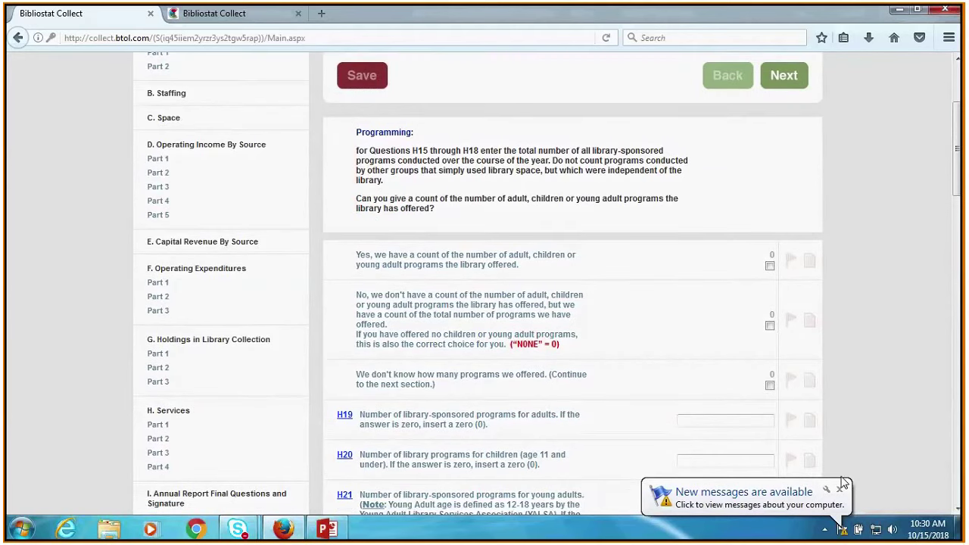
{"action": "left_click", "coordinate": [840, 487]}
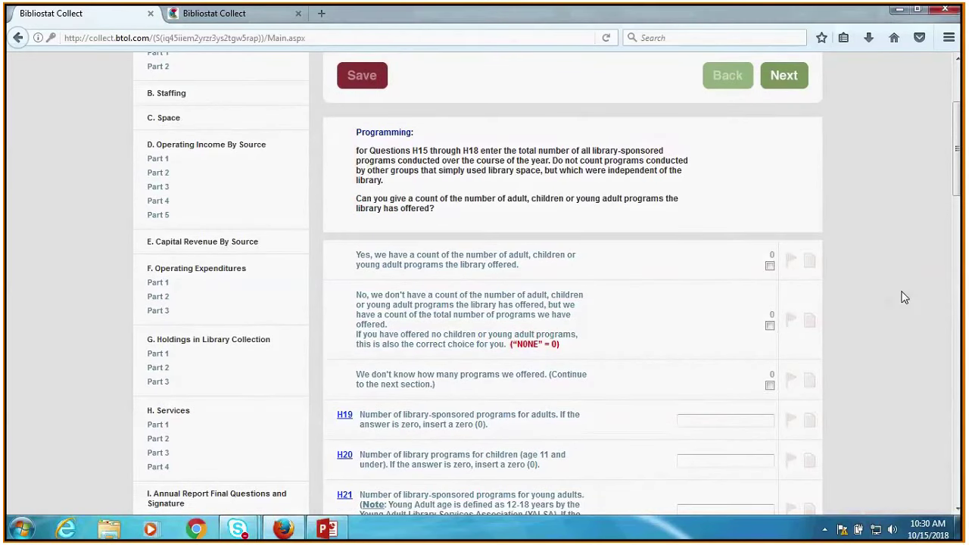
{"action": "scroll", "coordinate": [905, 297], "scroll_direction": "down", "scroll_amount": 1}
{"action": "scroll", "coordinate": [905, 298], "scroll_direction": "down", "scroll_amount": 1}
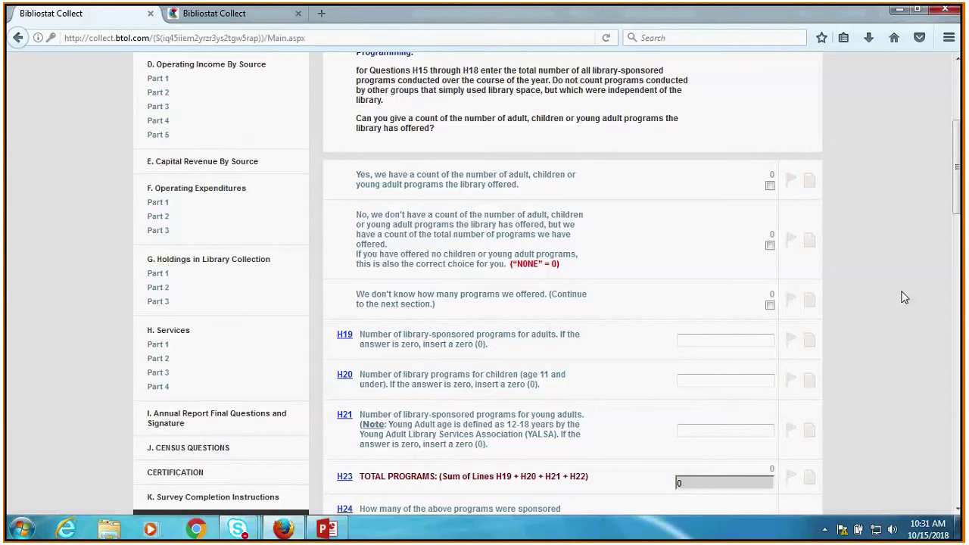
{"action": "scroll", "coordinate": [905, 296], "scroll_direction": "up", "scroll_amount": 1}
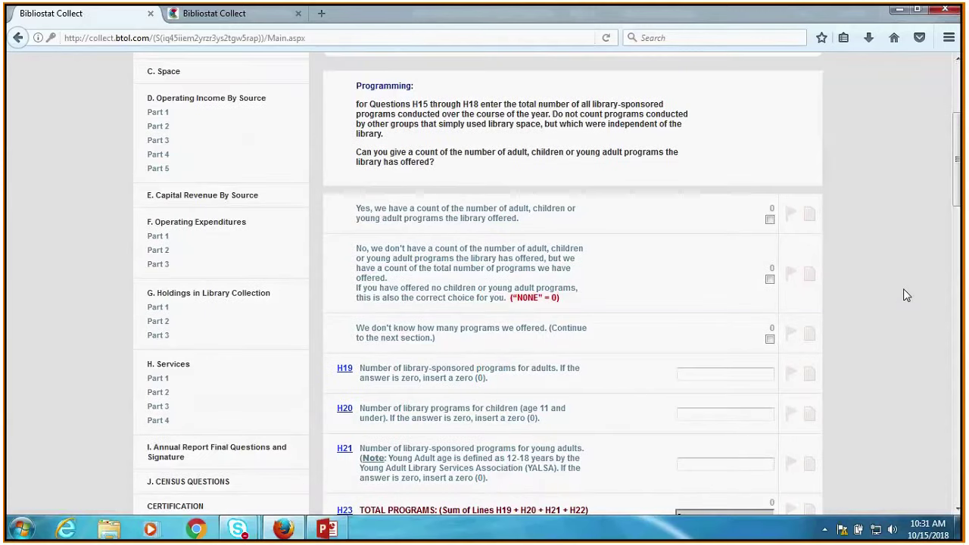
{"action": "scroll", "coordinate": [907, 295], "scroll_direction": "down", "scroll_amount": 1}
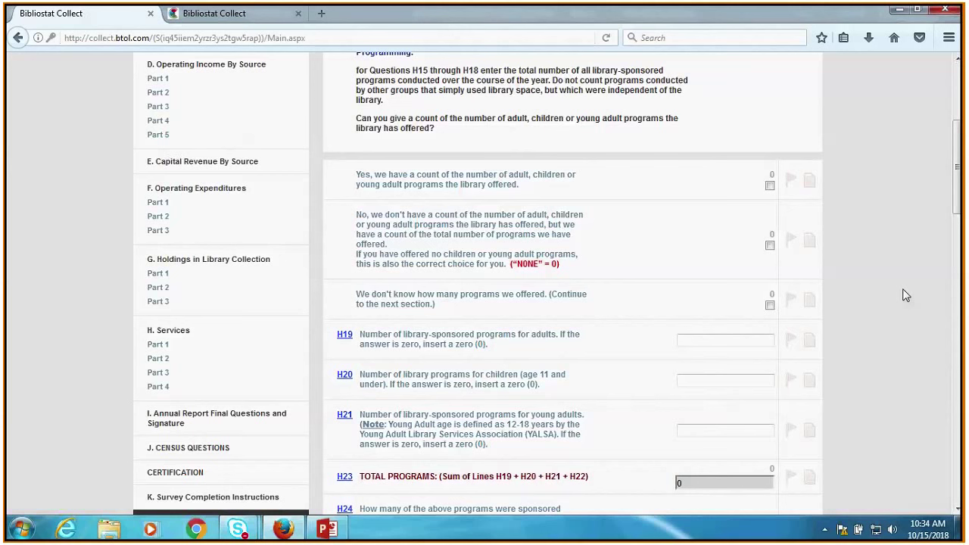
{"action": "scroll", "coordinate": [921, 297], "scroll_direction": "down", "scroll_amount": 1}
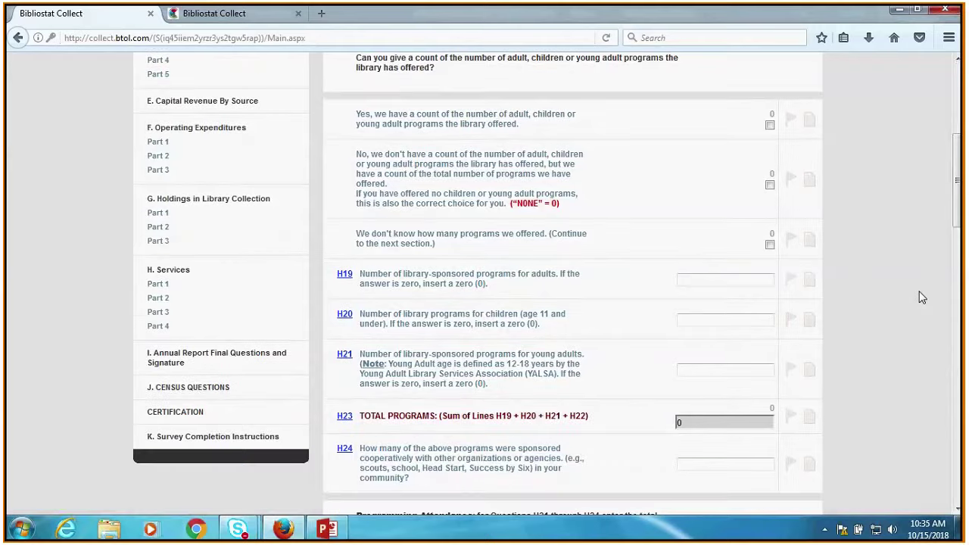
{"action": "scroll", "coordinate": [921, 296], "scroll_direction": "down", "scroll_amount": 1}
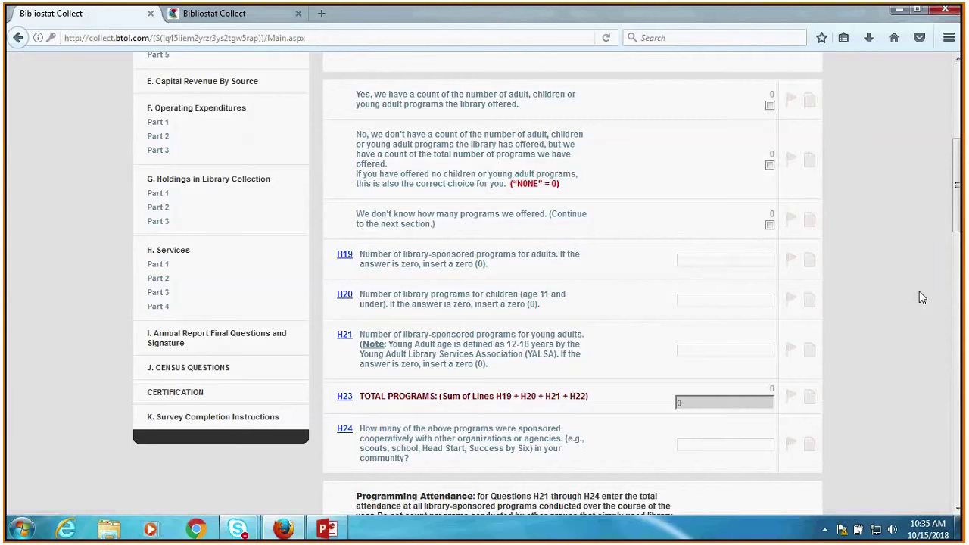
{"action": "scroll", "coordinate": [921, 297], "scroll_direction": "down", "scroll_amount": 1}
{"action": "scroll", "coordinate": [921, 297], "scroll_direction": "down", "scroll_amount": 2}
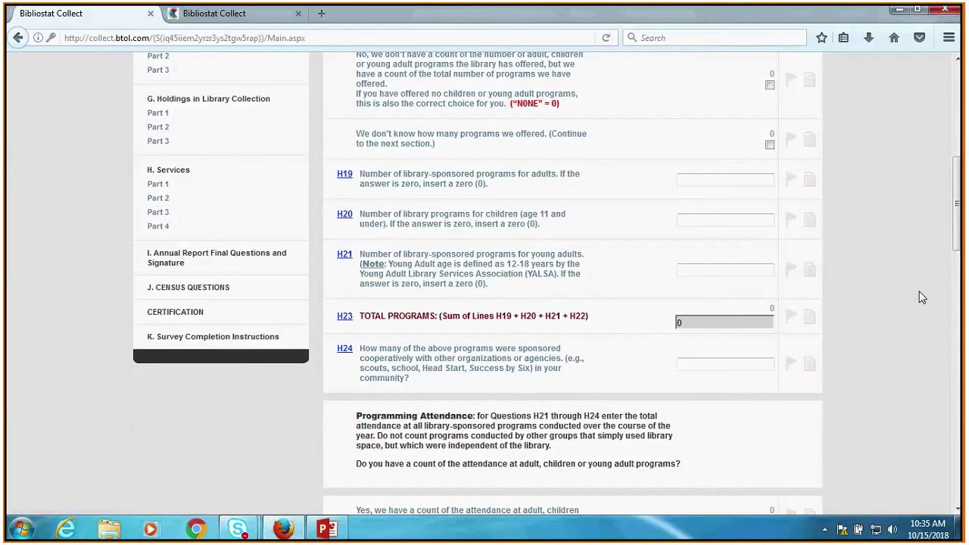
{"action": "scroll", "coordinate": [922, 298], "scroll_direction": "down", "scroll_amount": 2}
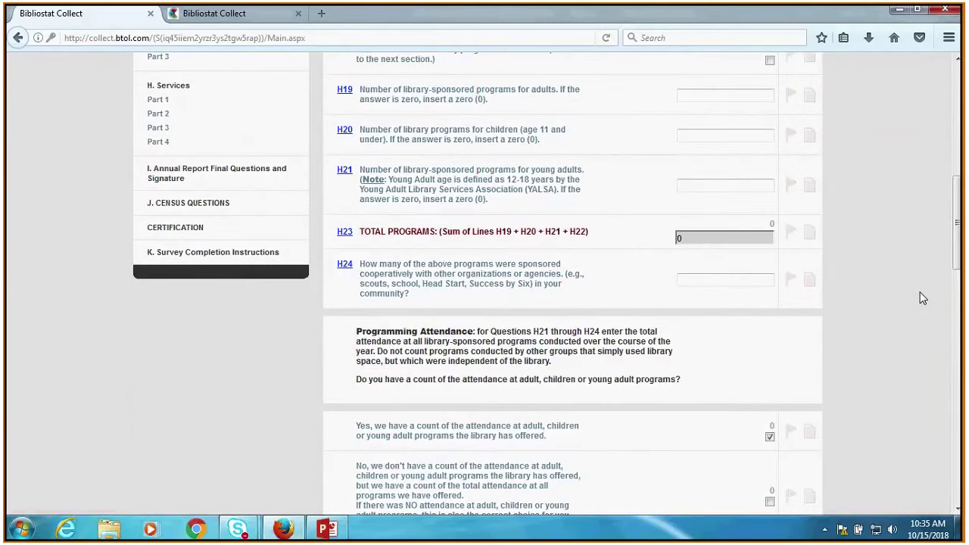
{"action": "scroll", "coordinate": [922, 297], "scroll_direction": "down", "scroll_amount": 3}
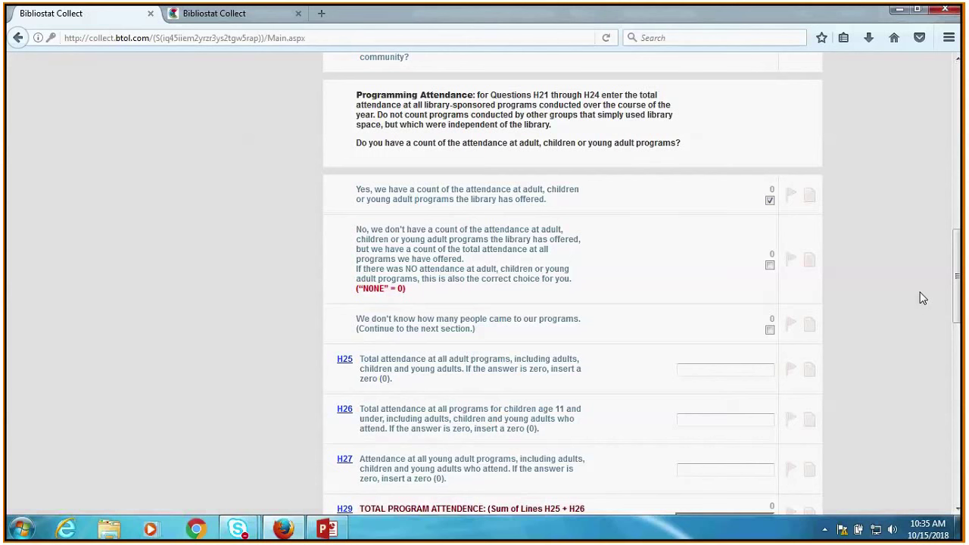
{"action": "scroll", "coordinate": [924, 299], "scroll_direction": "down", "scroll_amount": 3}
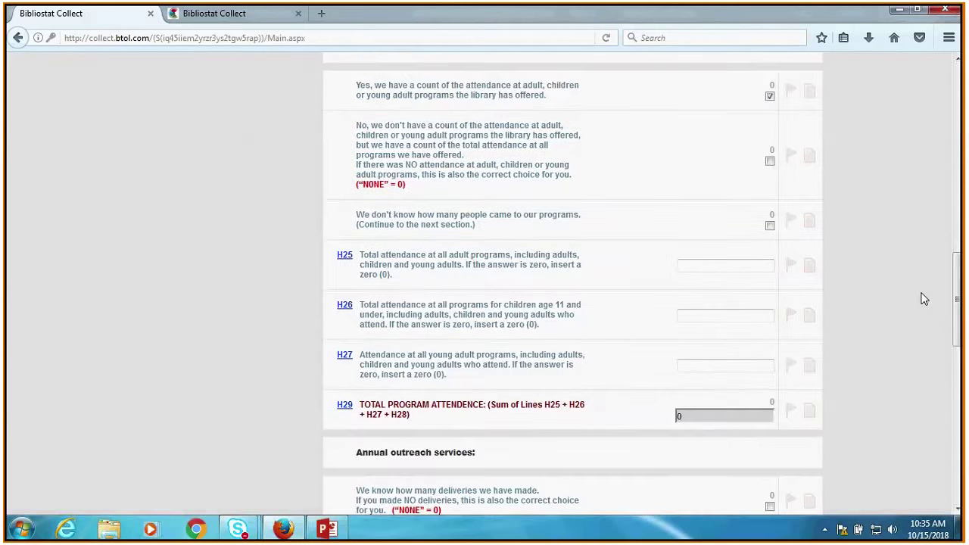
{"action": "scroll", "coordinate": [924, 298], "scroll_direction": "down", "scroll_amount": 4}
{"action": "scroll", "coordinate": [923, 301], "scroll_direction": "down", "scroll_amount": 5}
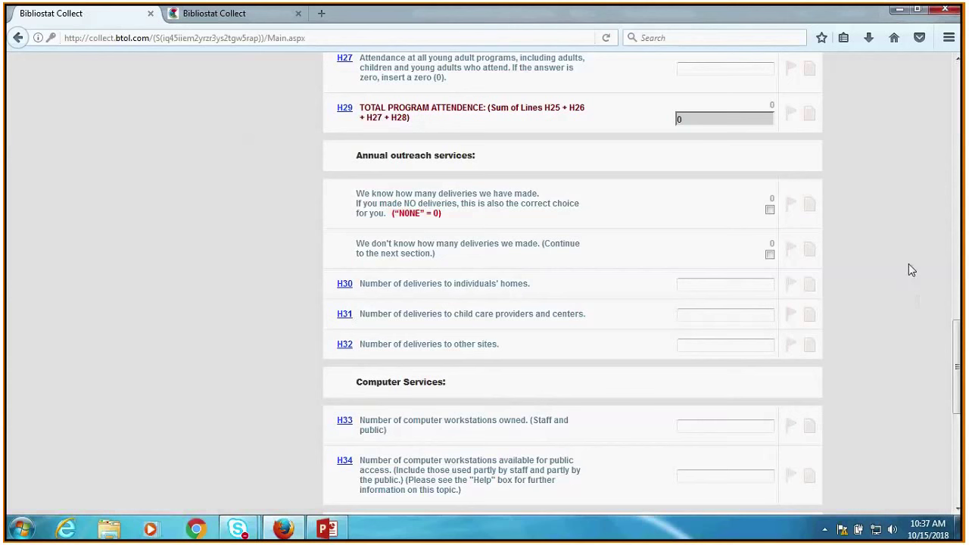
{"action": "scroll", "coordinate": [909, 265], "scroll_direction": "down", "scroll_amount": 2}
{"action": "scroll", "coordinate": [908, 265], "scroll_direction": "down", "scroll_amount": 2}
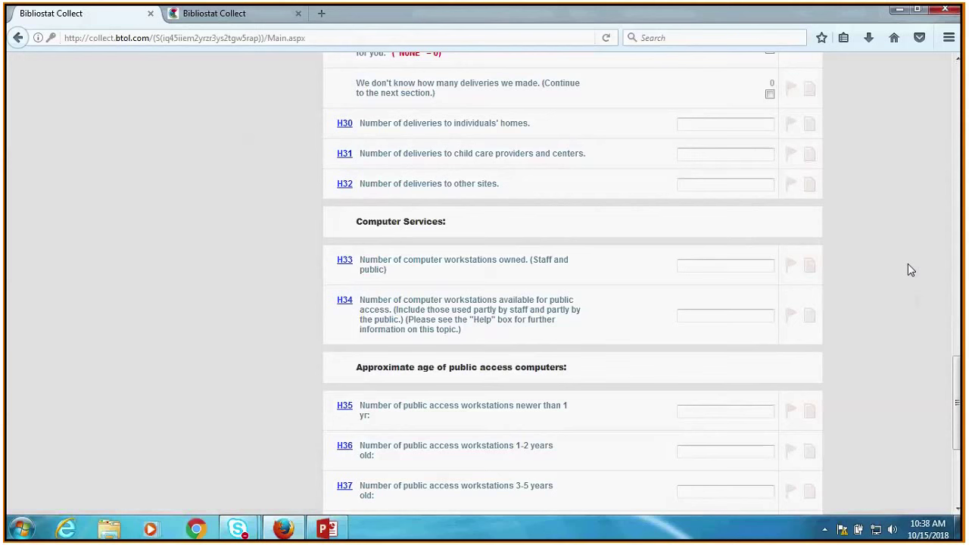
{"action": "scroll", "coordinate": [911, 271], "scroll_direction": "down", "scroll_amount": 4}
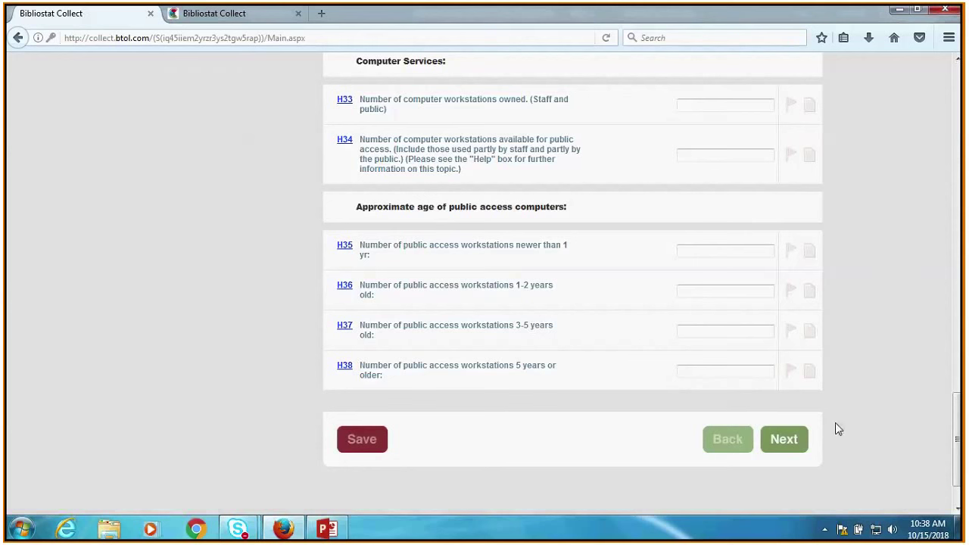
Go to H. Services Part 4 and review the unanswered Computer Usage questions H39–H47
{"action": "left_click", "coordinate": [780, 441]}
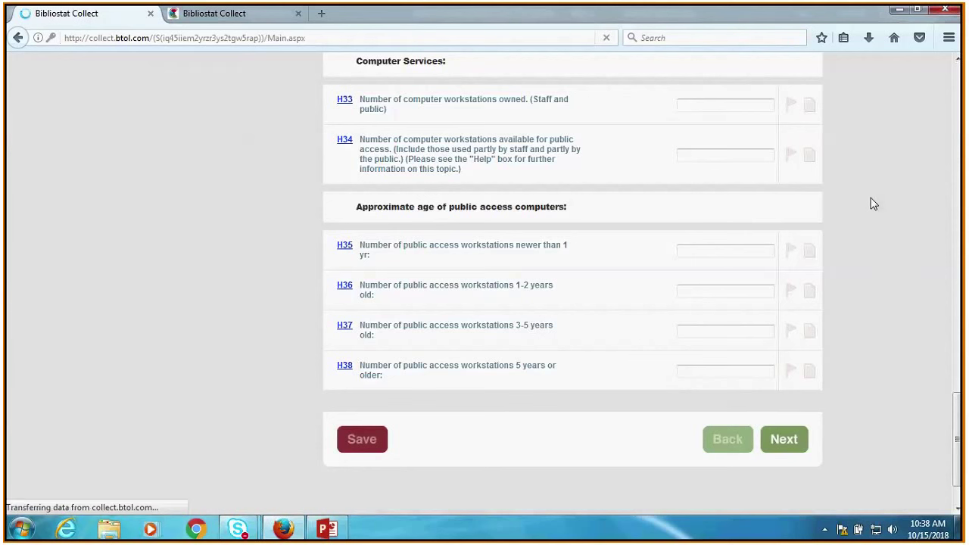
{"action": "scroll", "coordinate": [872, 203], "scroll_direction": "down", "scroll_amount": 3}
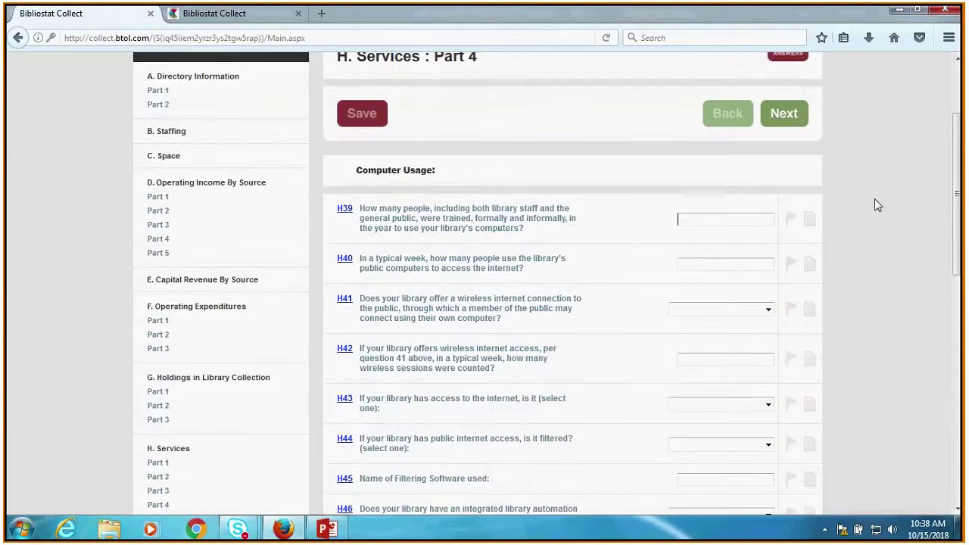
{"action": "scroll", "coordinate": [876, 205], "scroll_direction": "down", "scroll_amount": 1}
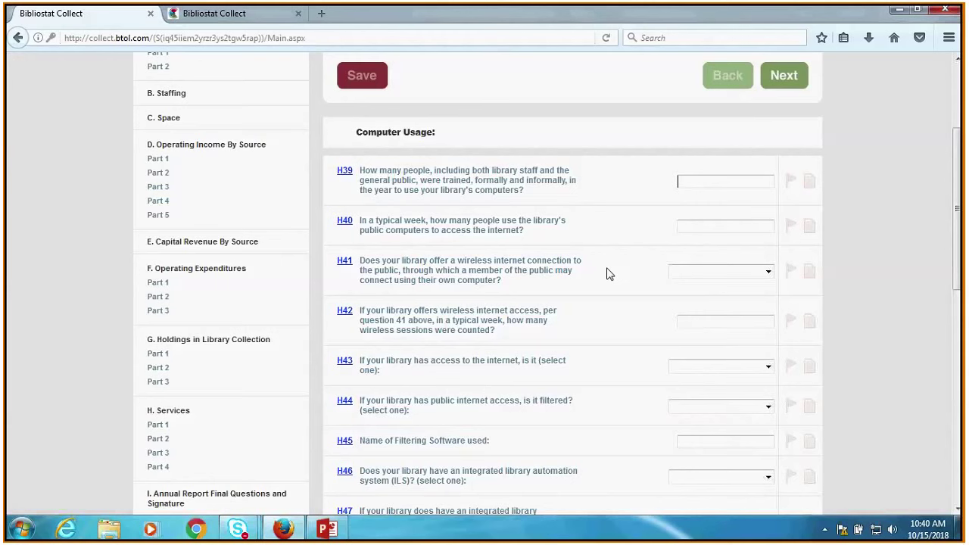
{"action": "scroll", "coordinate": [595, 259], "scroll_direction": "down", "scroll_amount": 2}
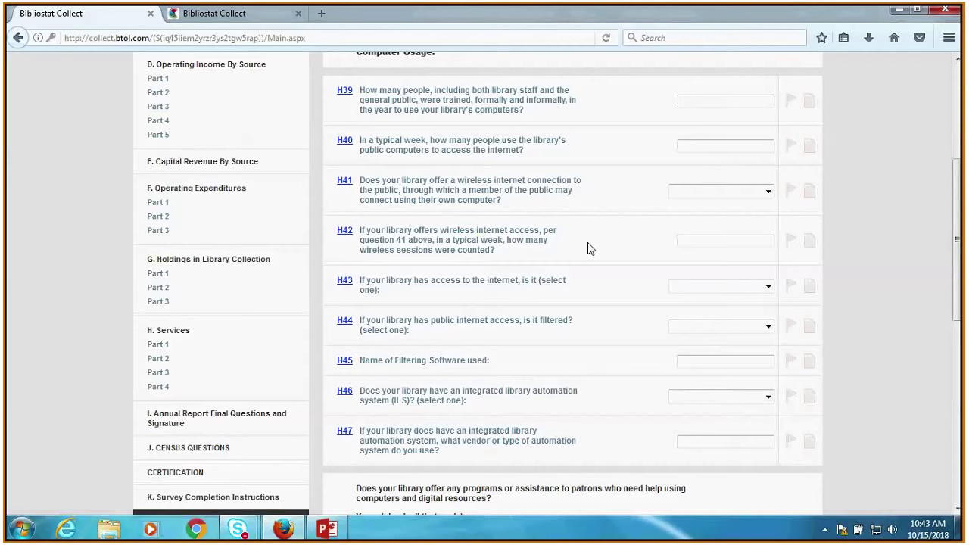
Scroll to H43 and list its choices: fiber optic, cable/DSL/other high speed, dial-up, no access
{"action": "scroll", "coordinate": [598, 247], "scroll_direction": "down", "scroll_amount": 2}
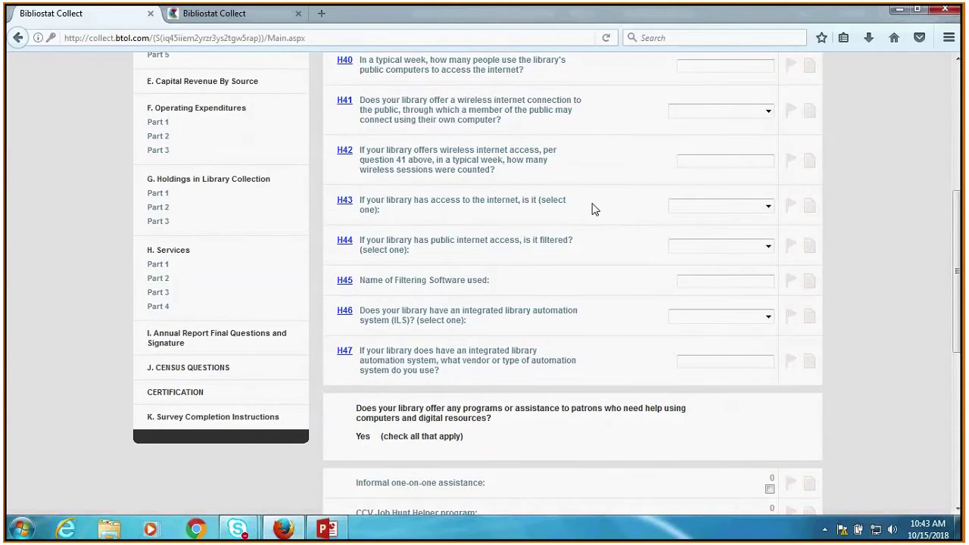
{"action": "left_click", "coordinate": [768, 206]}
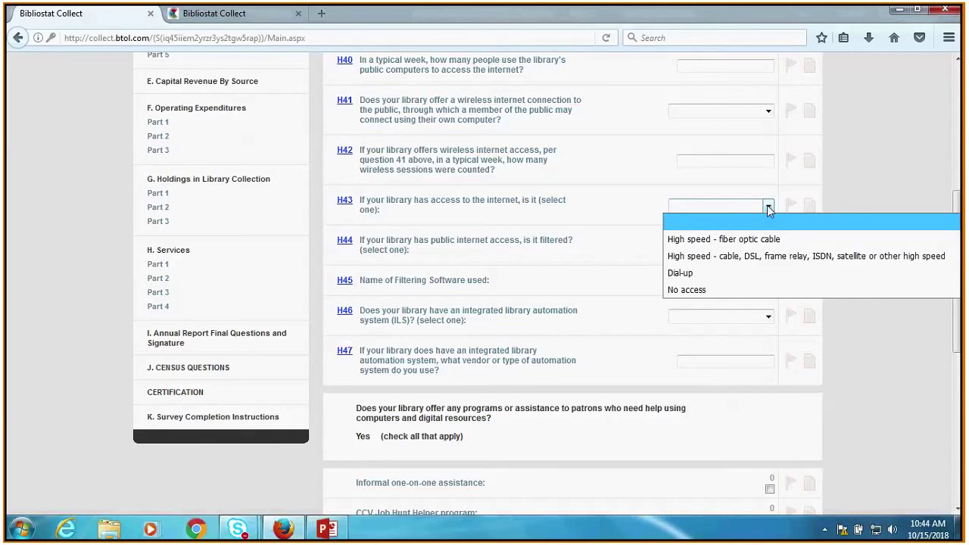
Leave H43 and H46 unanswered, select the H47 vendor field, and scroll to the page bottom
{"action": "left_click", "coordinate": [767, 205]}
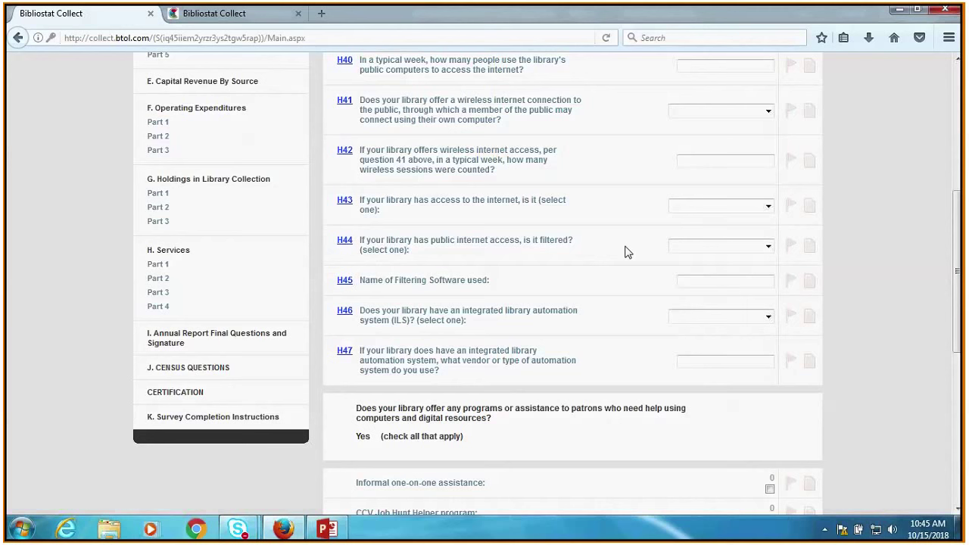
{"action": "left_click", "coordinate": [722, 318]}
{"action": "left_click", "coordinate": [722, 319]}
{"action": "left_click", "coordinate": [729, 362]}
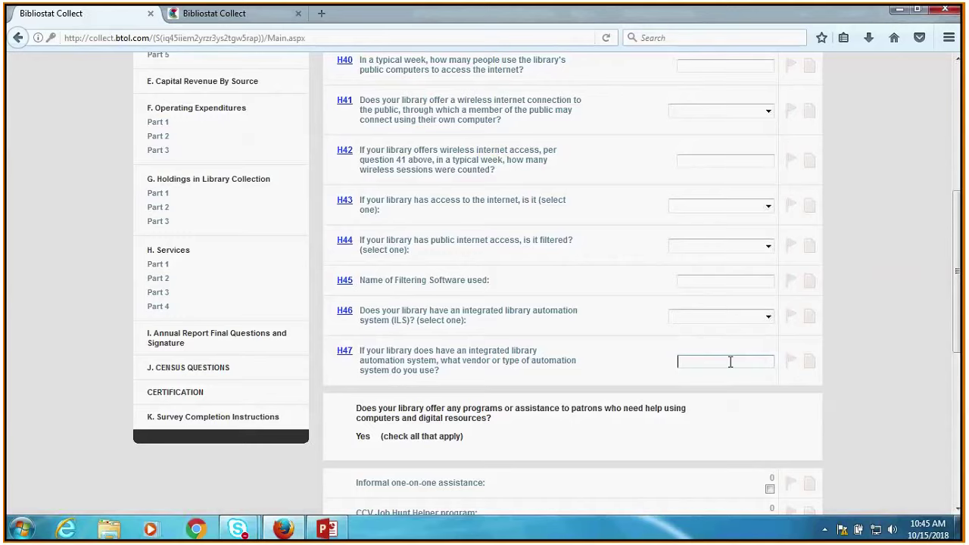
{"action": "scroll", "coordinate": [731, 362], "scroll_direction": "down", "scroll_amount": 3}
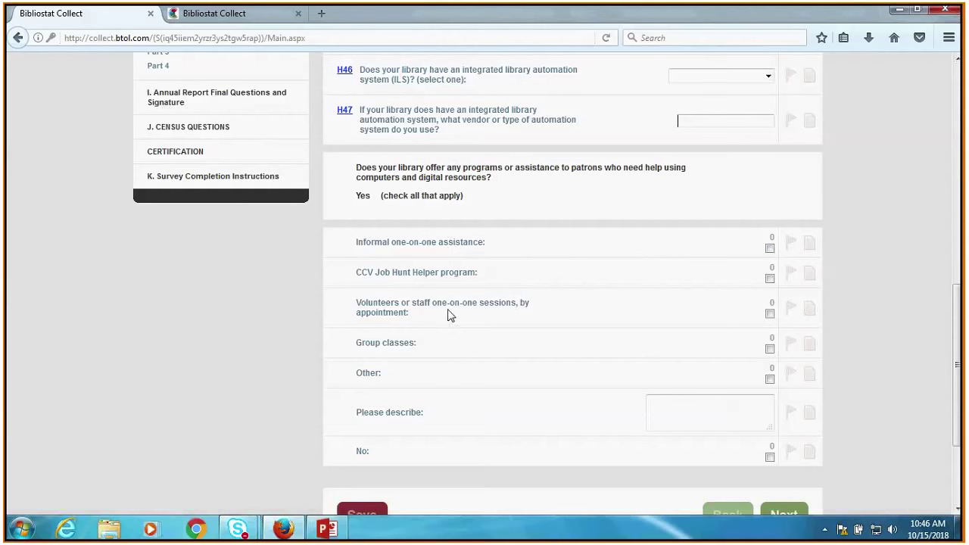
{"action": "scroll", "coordinate": [602, 341], "scroll_direction": "down", "scroll_amount": 4}
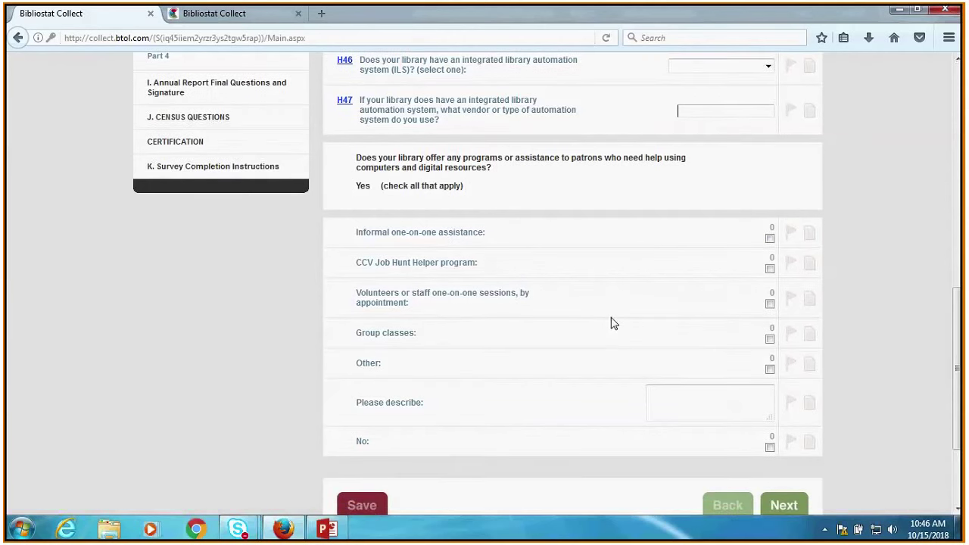
Go on to section I final questions, reloading the page from its sidebar link
{"action": "left_click", "coordinate": [786, 379]}
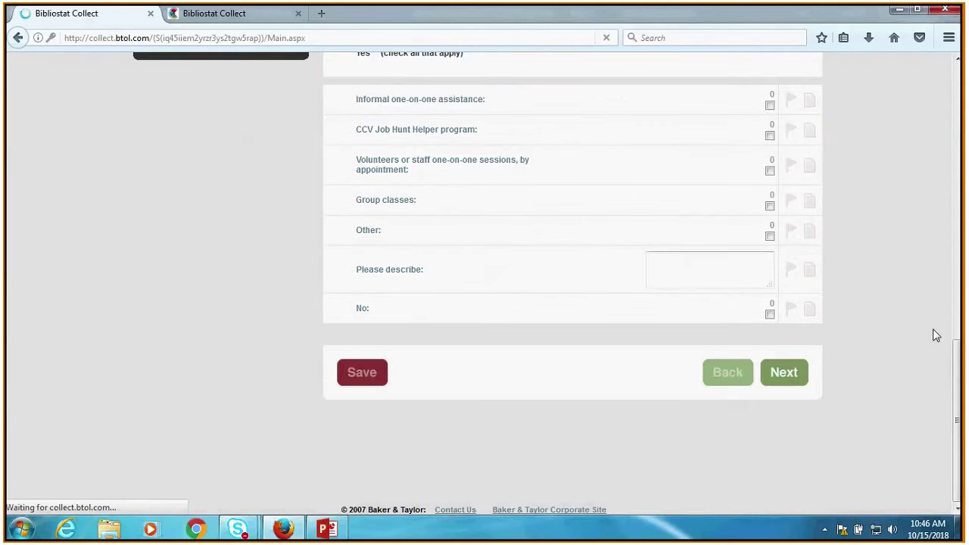
{"action": "scroll", "coordinate": [900, 304], "scroll_direction": "down", "scroll_amount": 8}
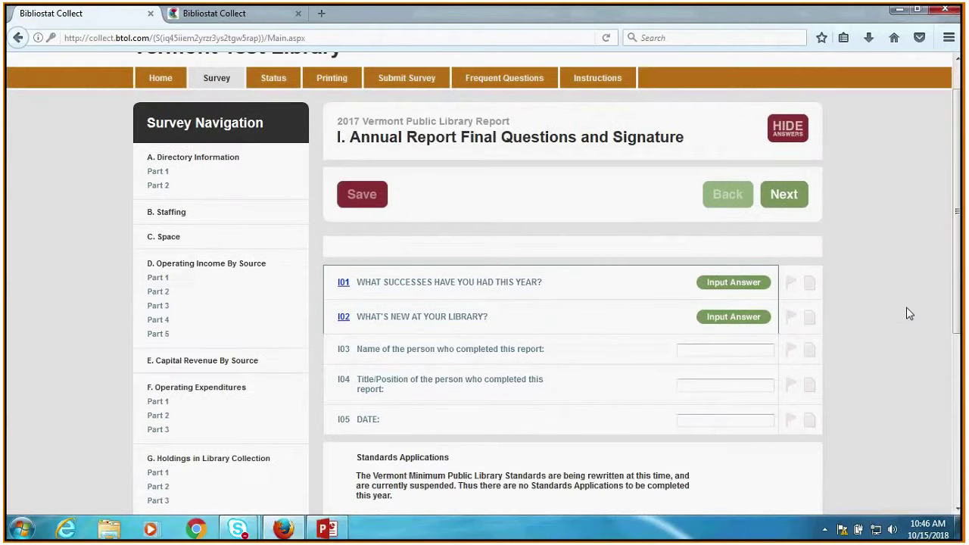
{"action": "scroll", "coordinate": [909, 314], "scroll_direction": "up", "scroll_amount": 4}
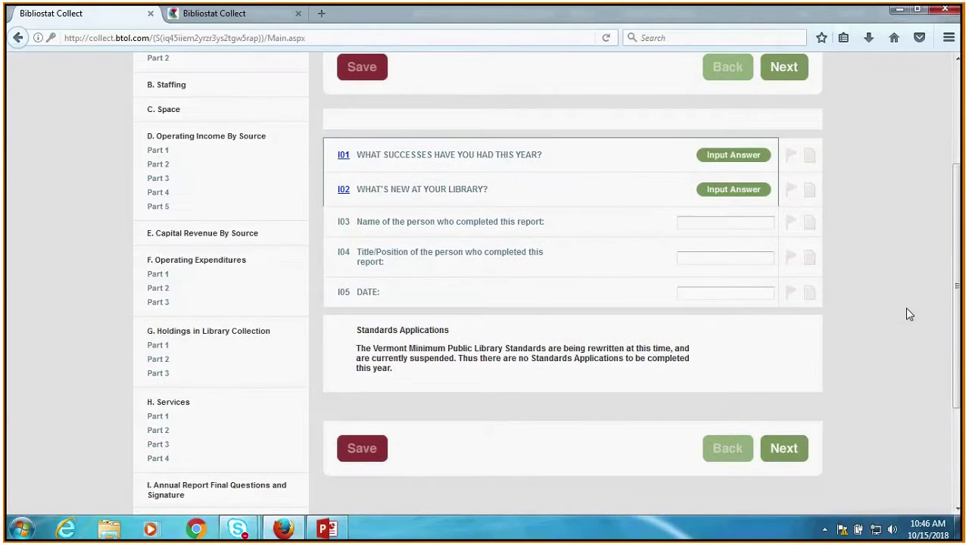
{"action": "scroll", "coordinate": [909, 314], "scroll_direction": "down", "scroll_amount": 2}
{"action": "scroll", "coordinate": [909, 314], "scroll_direction": "down", "scroll_amount": 2}
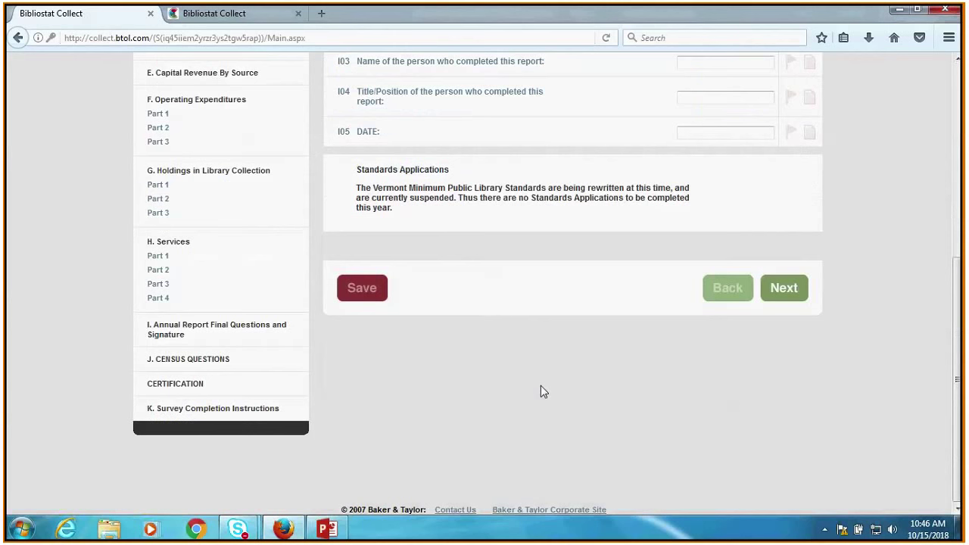
{"action": "left_click", "coordinate": [173, 334]}
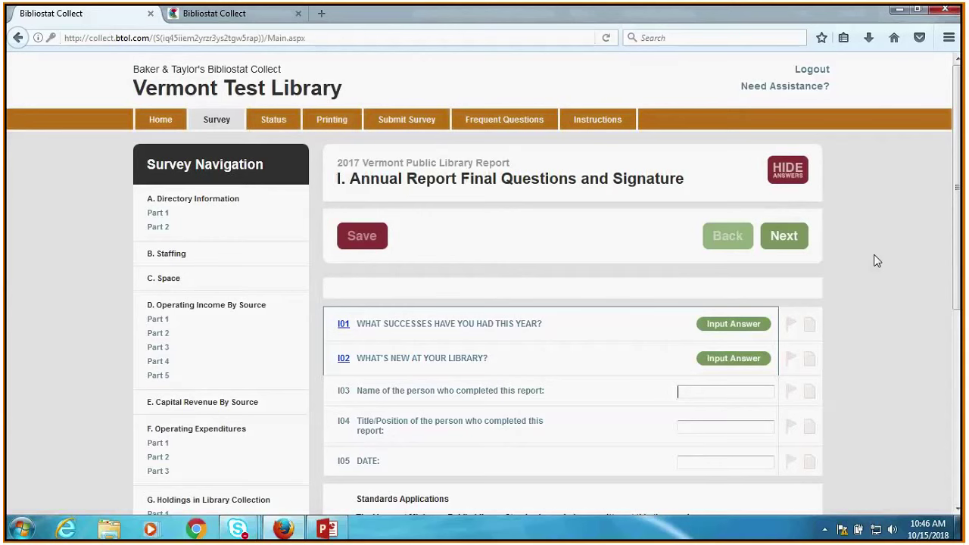
{"action": "scroll", "coordinate": [863, 269], "scroll_direction": "down", "scroll_amount": 1}
{"action": "scroll", "coordinate": [863, 270], "scroll_direction": "down", "scroll_amount": 3}
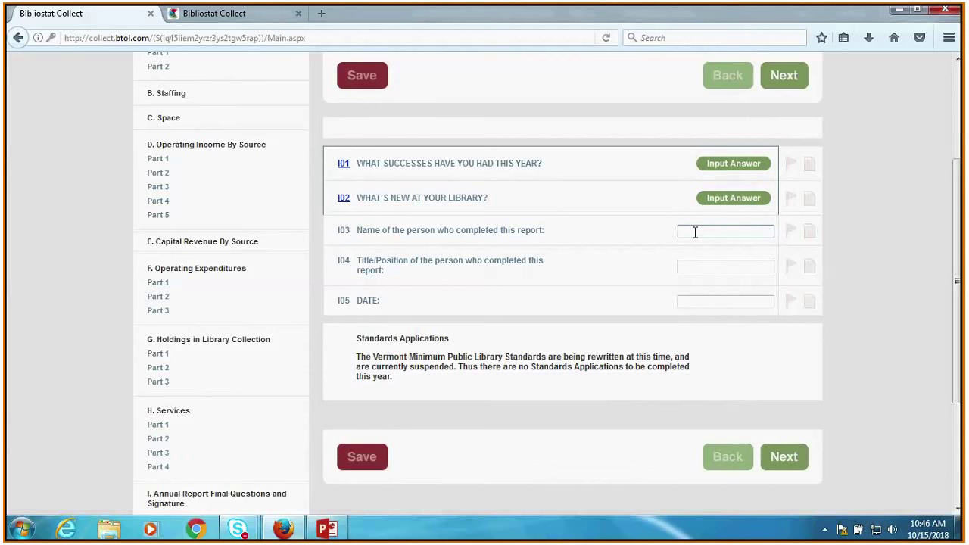
Pass over the blank I04 title and I05 date fields and continue to the next section
{"action": "left_click", "coordinate": [711, 266]}
{"action": "left_click", "coordinate": [703, 300]}
{"action": "left_click", "coordinate": [786, 461]}
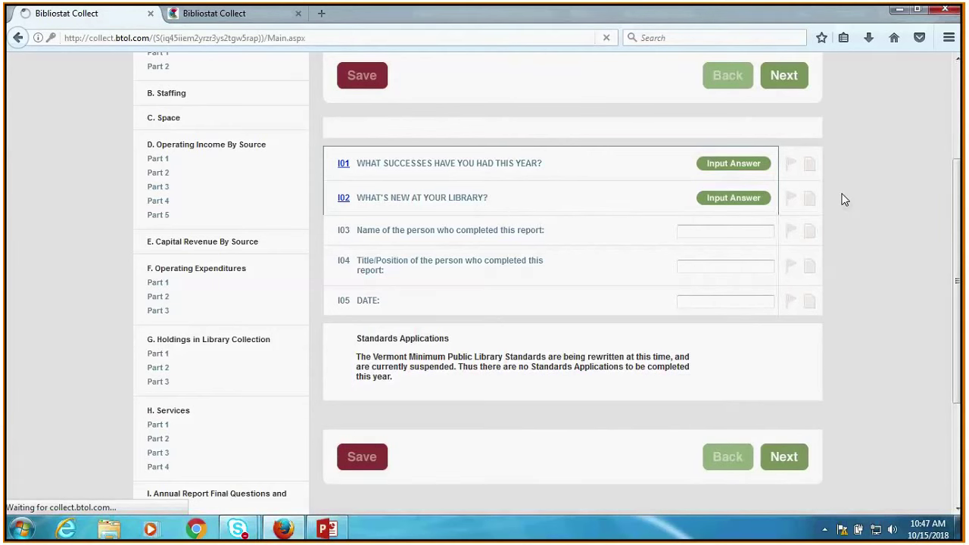
Review the prefilled J. Census Questions and move on to the blank Certification fields
{"action": "scroll", "coordinate": [845, 200], "scroll_direction": "down", "scroll_amount": 2}
{"action": "scroll", "coordinate": [845, 200], "scroll_direction": "up", "scroll_amount": 2}
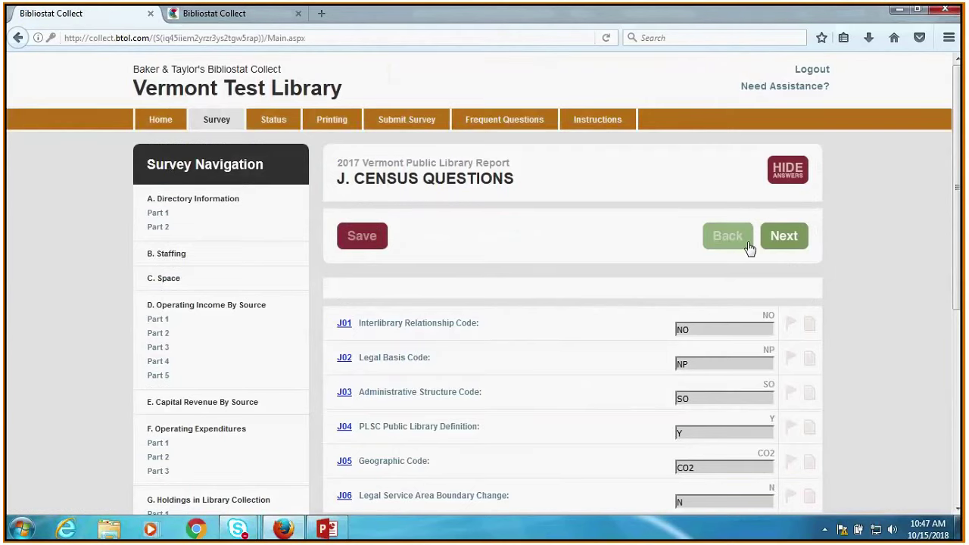
{"action": "scroll", "coordinate": [740, 256], "scroll_direction": "down", "scroll_amount": 3}
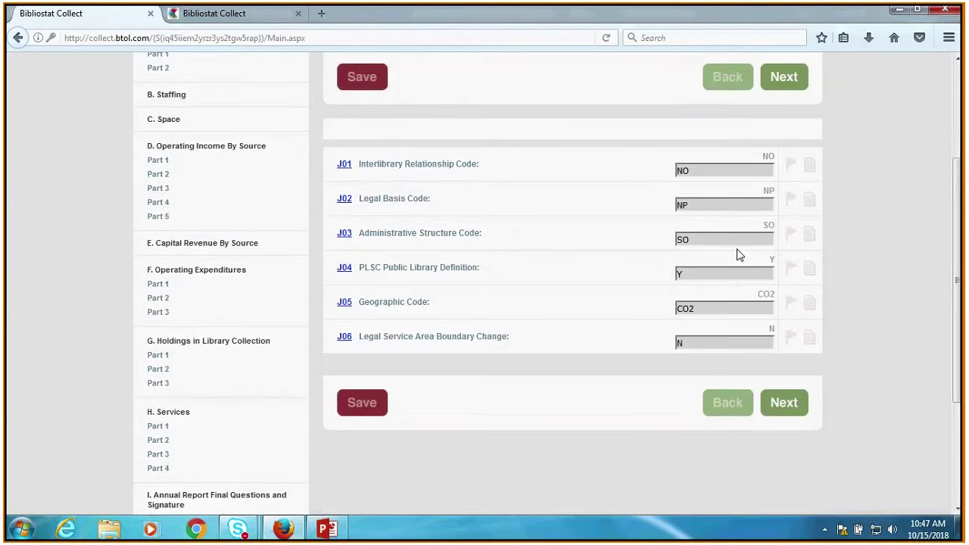
{"action": "left_click", "coordinate": [792, 409]}
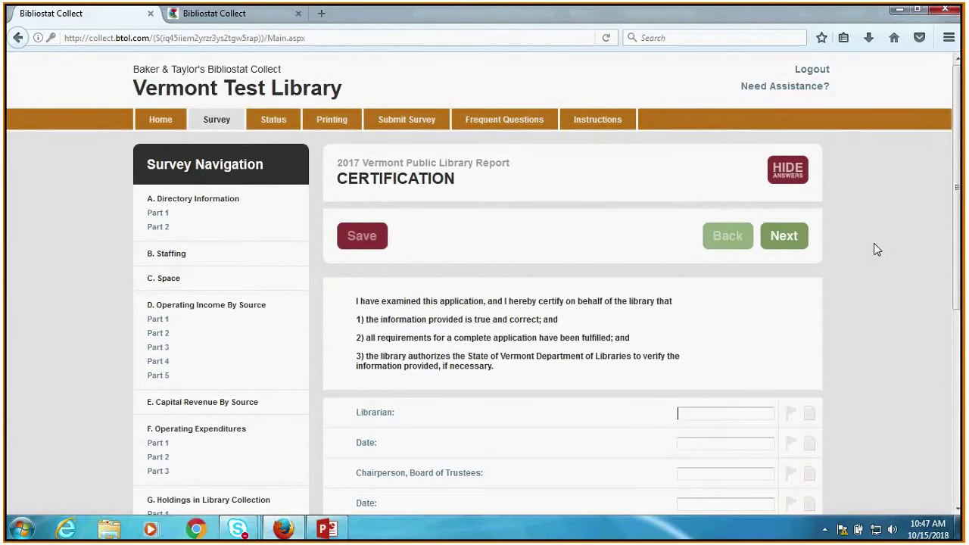
{"action": "scroll", "coordinate": [876, 249], "scroll_direction": "down", "scroll_amount": 3}
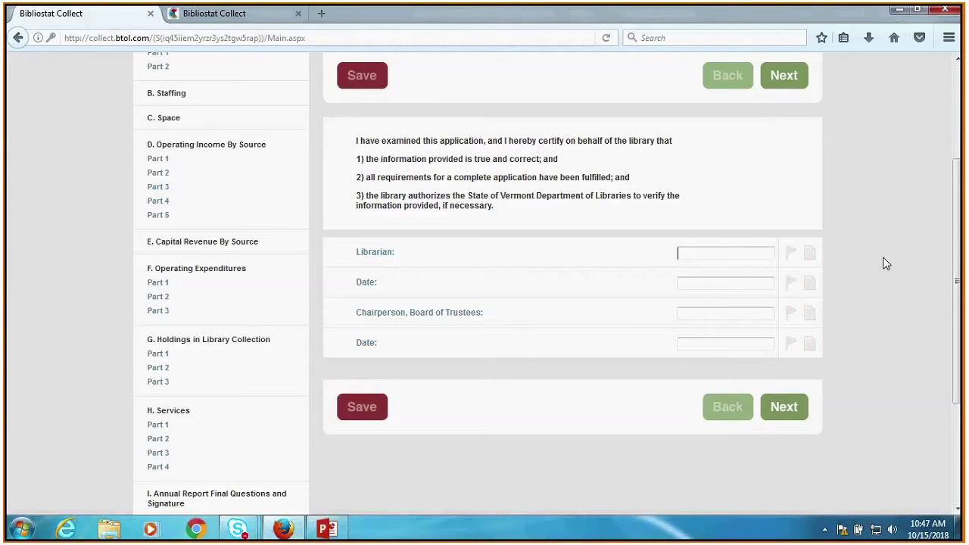
{"action": "scroll", "coordinate": [878, 265], "scroll_direction": "down", "scroll_amount": 3}
{"action": "left_click", "coordinate": [800, 255]}
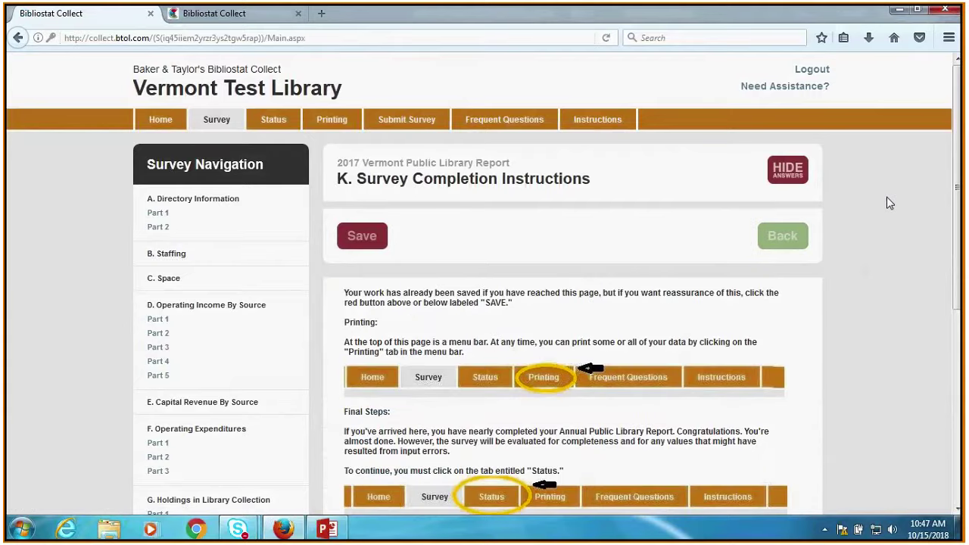
{"action": "scroll", "coordinate": [889, 199], "scroll_direction": "down", "scroll_amount": 4}
{"action": "scroll", "coordinate": [890, 204], "scroll_direction": "down", "scroll_amount": 2}
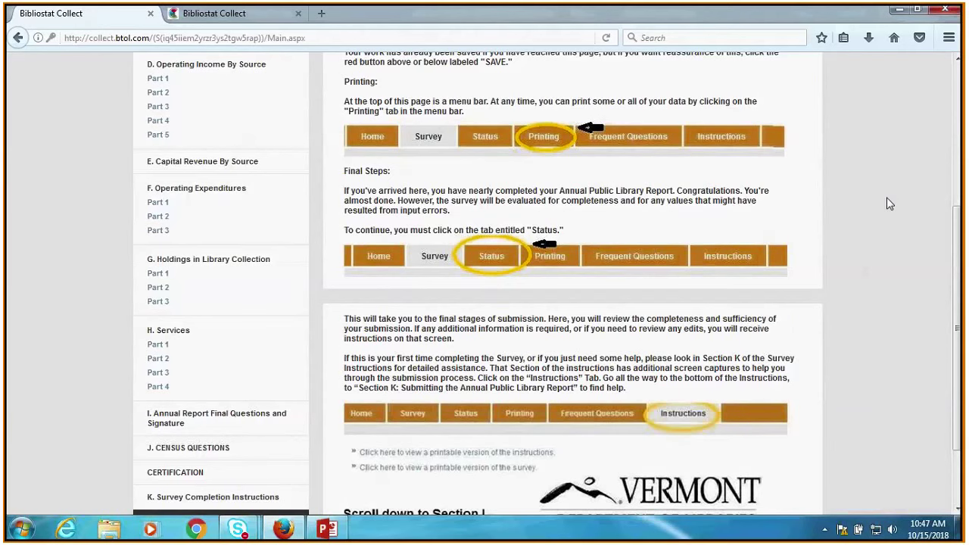
{"action": "scroll", "coordinate": [889, 204], "scroll_direction": "up", "scroll_amount": 1}
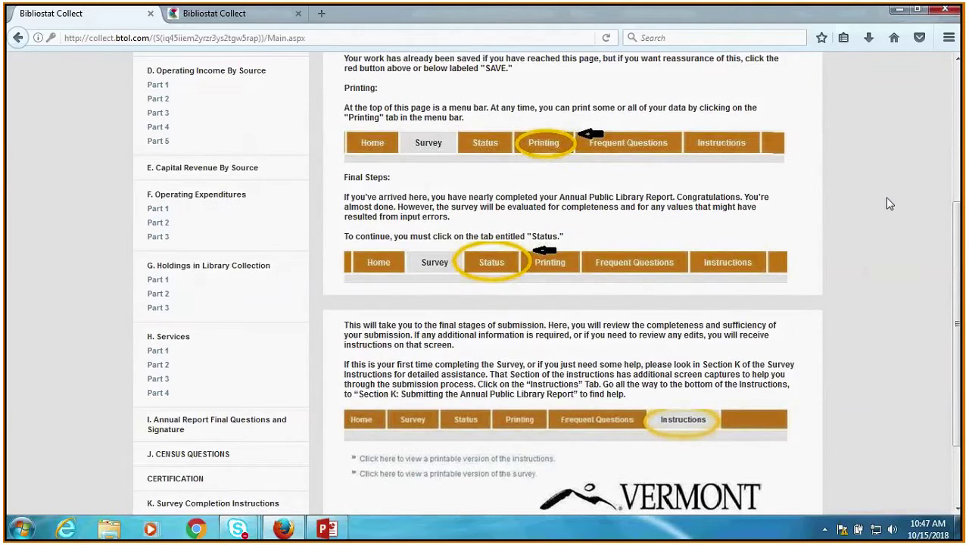
{"action": "scroll", "coordinate": [889, 204], "scroll_direction": "up", "scroll_amount": 6}
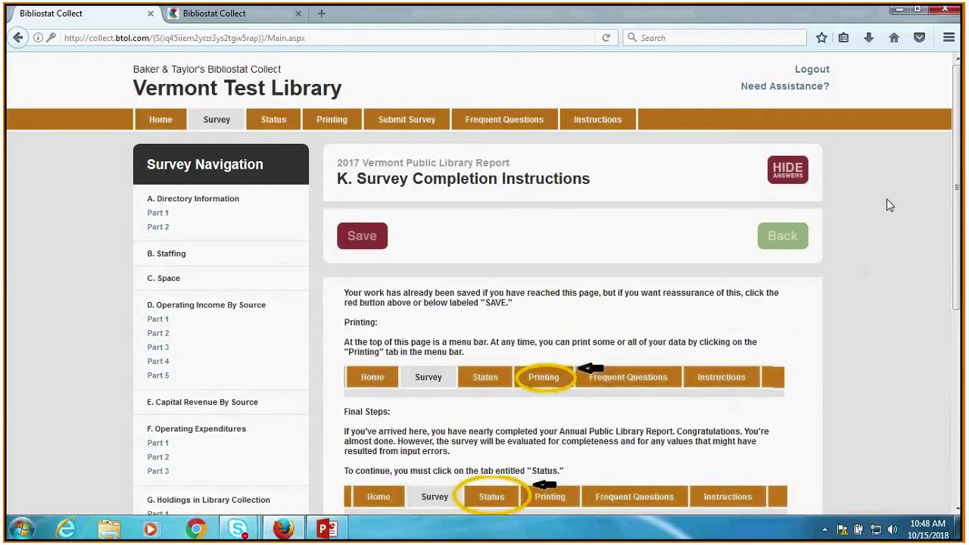
Open the Status page's Edit Checks for Review and bring flagged items A26 and A27 into view
{"action": "left_click", "coordinate": [272, 119]}
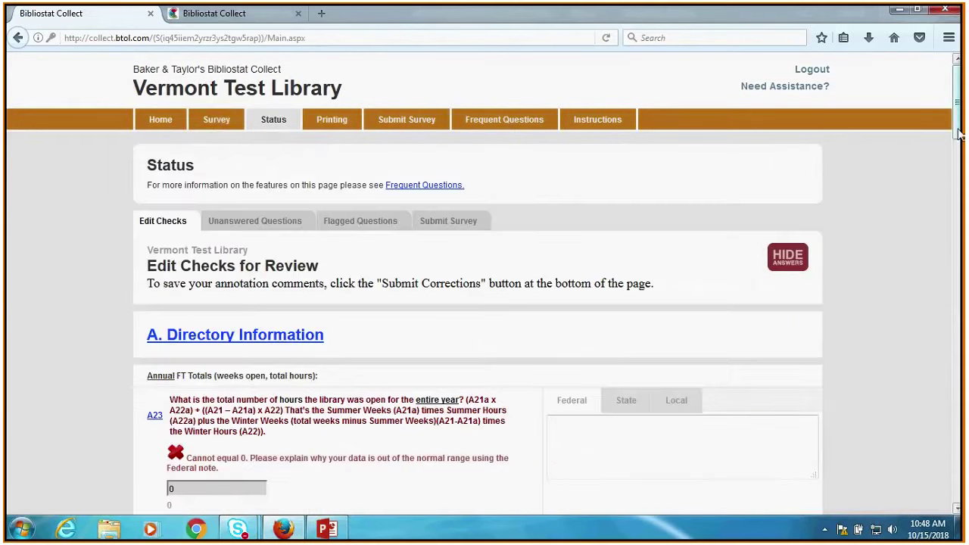
{"action": "left_click_drag", "start_coordinate": [957, 126], "coordinate": [338, 190]}
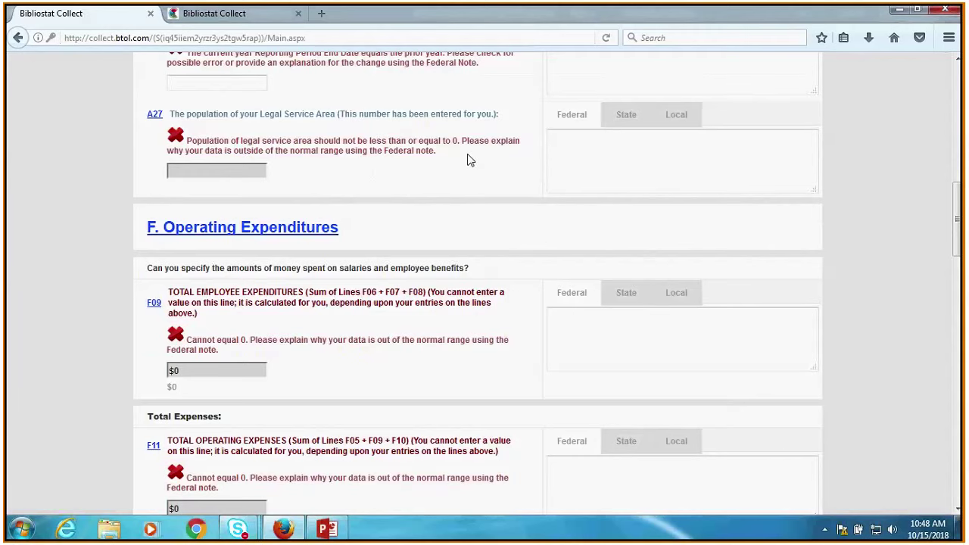
{"action": "scroll", "coordinate": [465, 164], "scroll_direction": "up", "scroll_amount": 1}
{"action": "scroll", "coordinate": [449, 227], "scroll_direction": "up", "scroll_amount": 1}
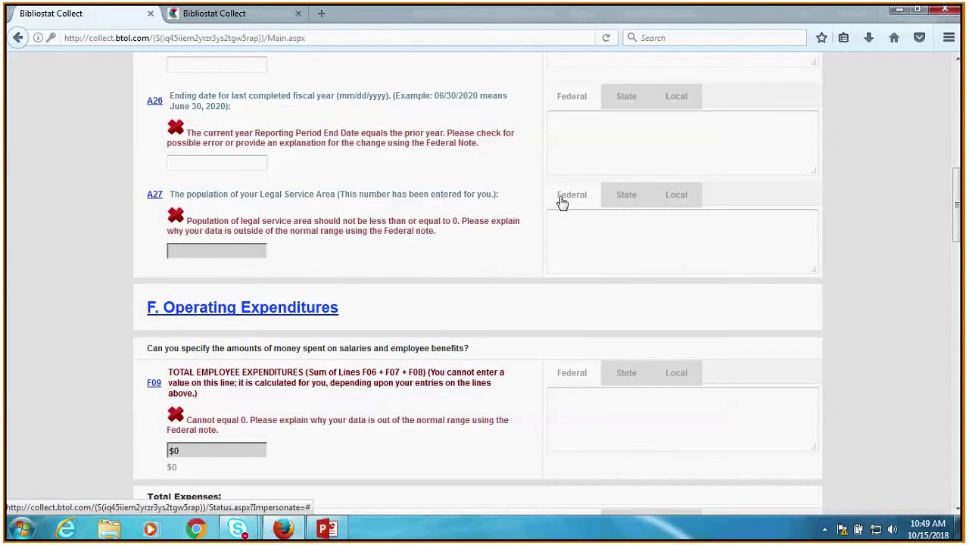
Try A27's State note option, then put the cursor in A27's Federal note box
{"action": "left_click", "coordinate": [621, 199]}
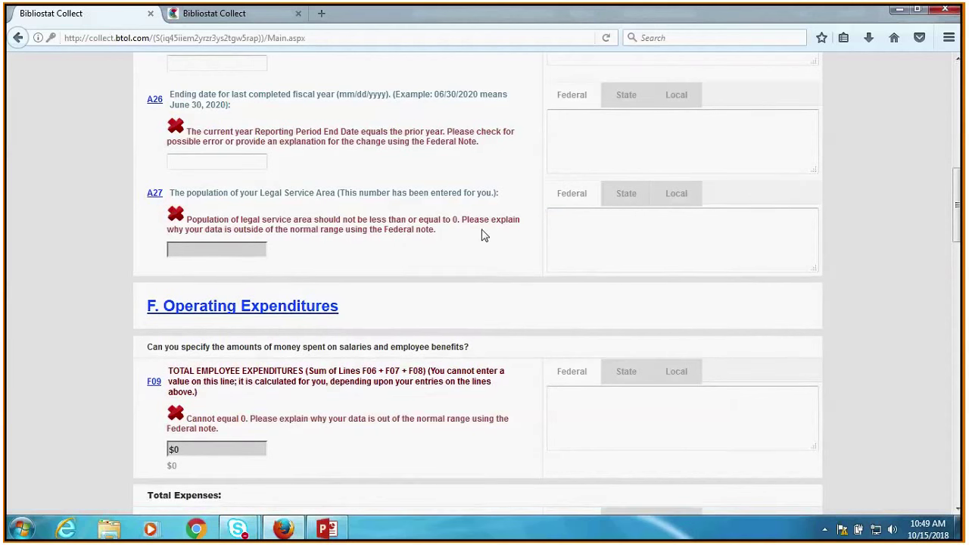
{"action": "scroll", "coordinate": [484, 236], "scroll_direction": "down", "scroll_amount": 3}
{"action": "scroll", "coordinate": [485, 239], "scroll_direction": "up", "scroll_amount": 3}
{"action": "left_click", "coordinate": [558, 227]}
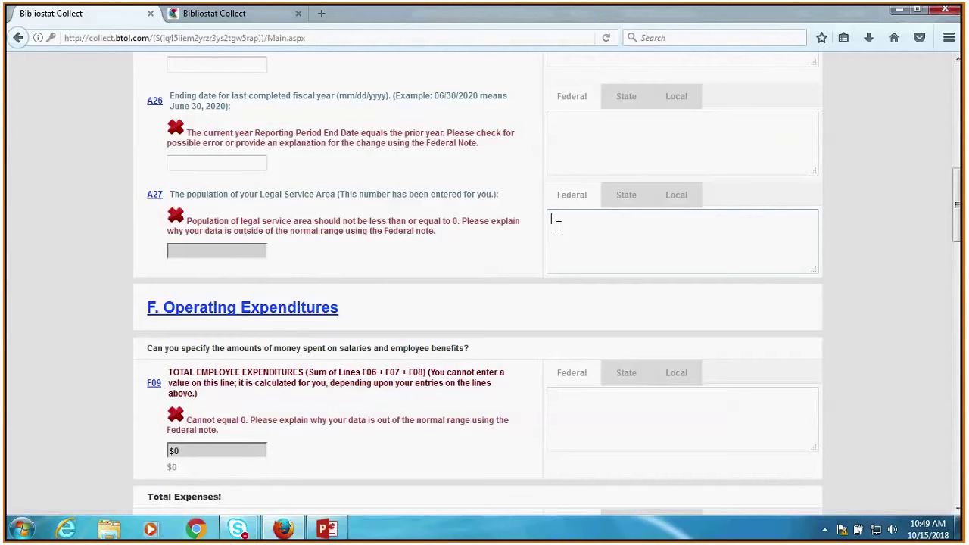
Scroll through the edit checks to the bottom and submit the corrections
{"action": "scroll", "coordinate": [800, 271], "scroll_direction": "down", "scroll_amount": 10}
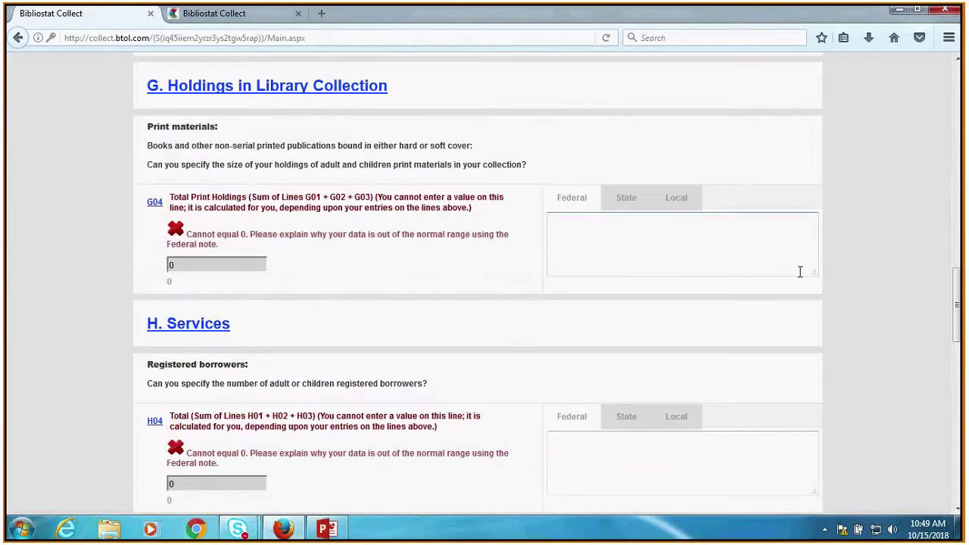
{"action": "scroll", "coordinate": [801, 277], "scroll_direction": "down", "scroll_amount": 15}
{"action": "scroll", "coordinate": [445, 344], "scroll_direction": "down", "scroll_amount": 2}
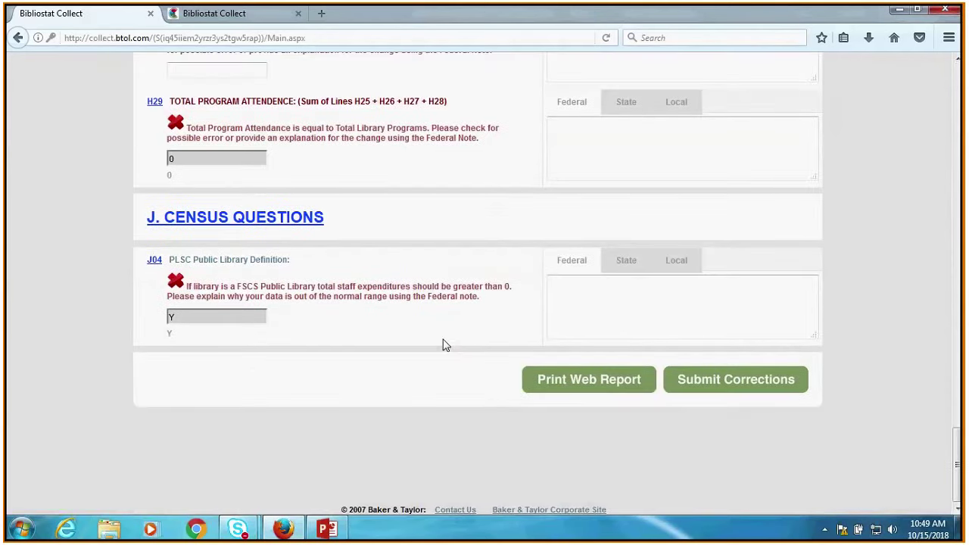
{"action": "scroll", "coordinate": [845, 274], "scroll_direction": "up", "scroll_amount": 5}
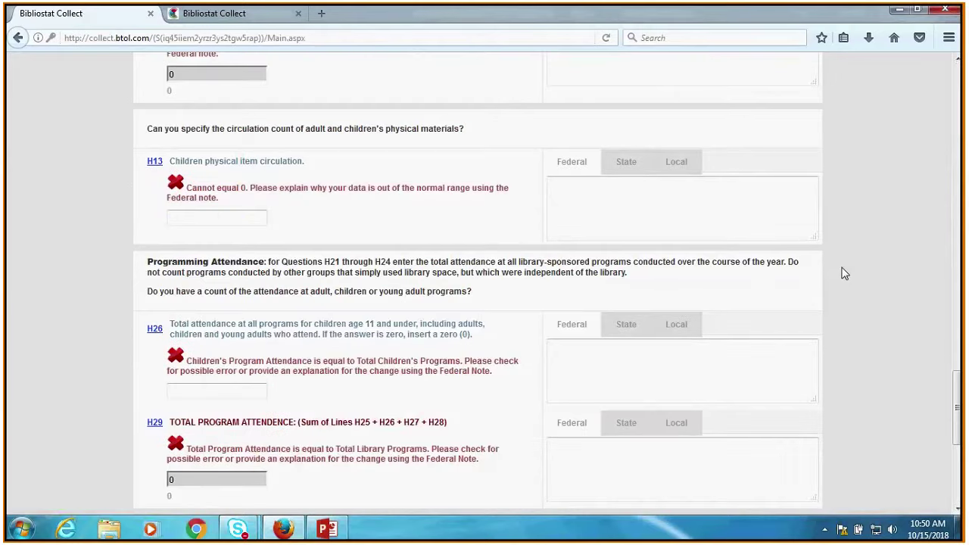
{"action": "scroll", "coordinate": [399, 231], "scroll_direction": "up", "scroll_amount": 8}
{"action": "scroll", "coordinate": [399, 231], "scroll_direction": "up", "scroll_amount": 10}
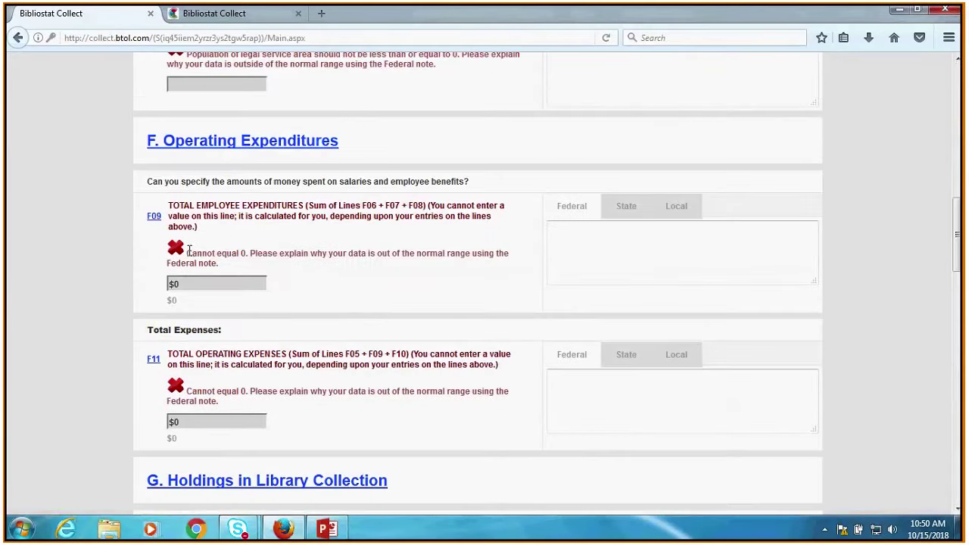
{"action": "scroll", "coordinate": [188, 250], "scroll_direction": "up", "scroll_amount": 10}
{"action": "scroll", "coordinate": [188, 250], "scroll_direction": "down", "scroll_amount": 2}
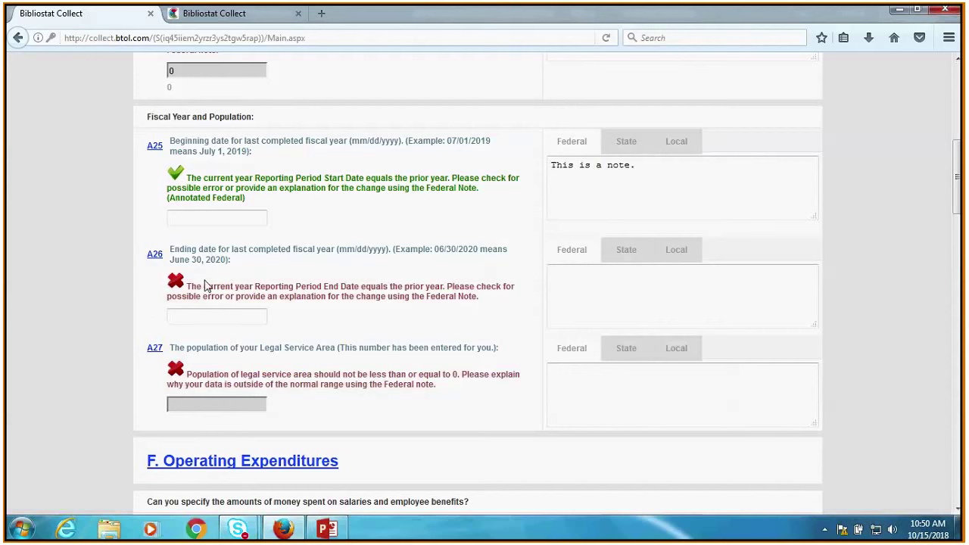
{"action": "scroll", "coordinate": [212, 296], "scroll_direction": "down", "scroll_amount": 15}
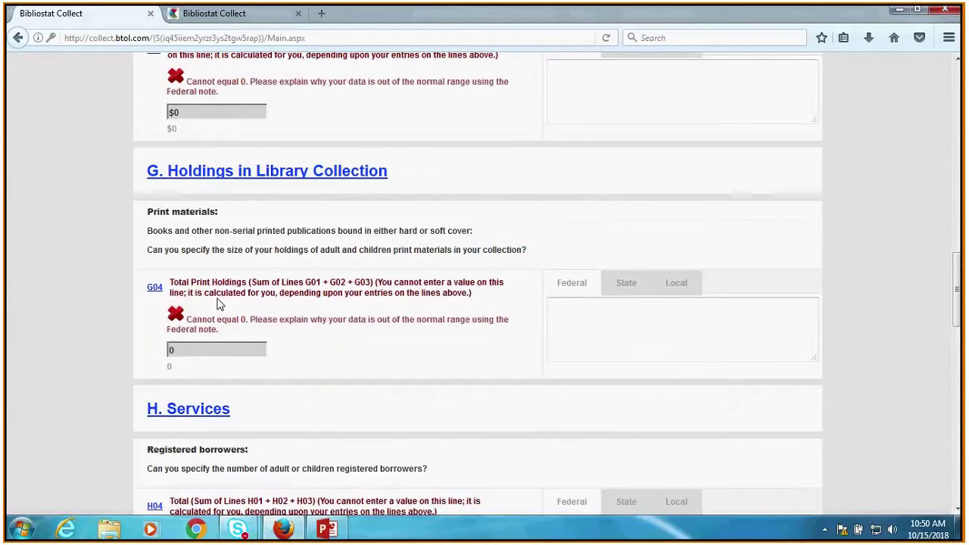
{"action": "scroll", "coordinate": [228, 318], "scroll_direction": "down", "scroll_amount": 15}
{"action": "left_click", "coordinate": [716, 387]}
Return to the top showing A25 annotated, then switch to the Skype meeting to stop sharing
{"action": "scroll", "coordinate": [84, 212], "scroll_direction": "up", "scroll_amount": 15}
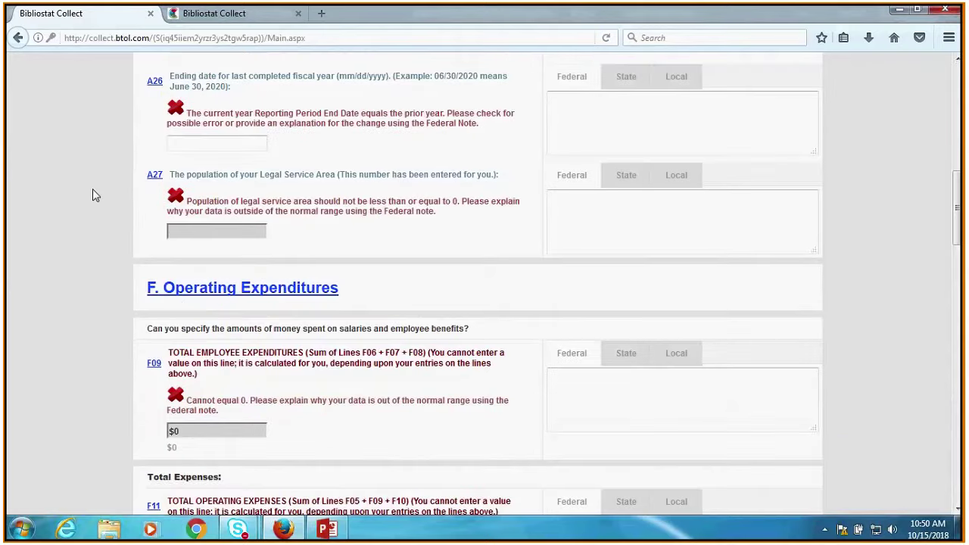
{"action": "scroll", "coordinate": [93, 190], "scroll_direction": "up", "scroll_amount": 10}
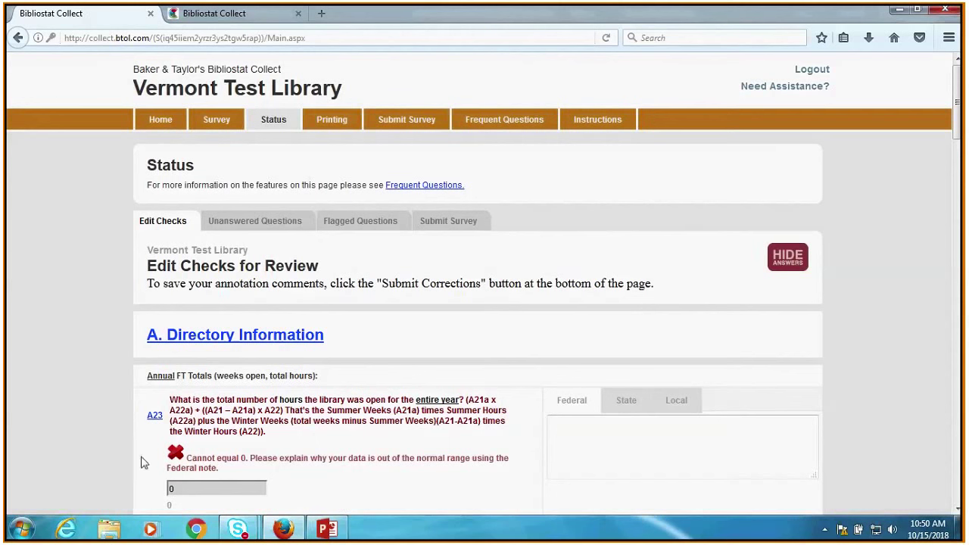
{"action": "mouse_move", "coordinate": [232, 530]}
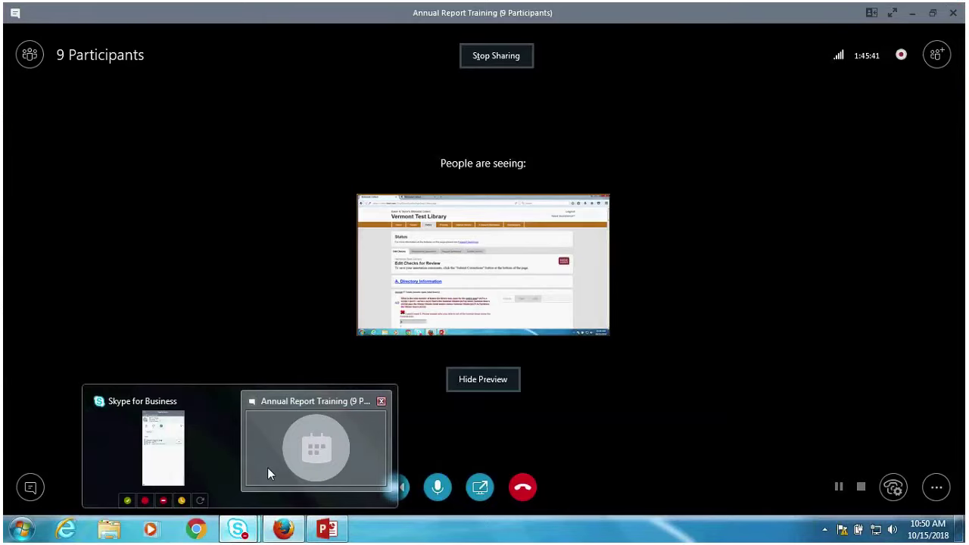
{"action": "left_click", "coordinate": [267, 467]}
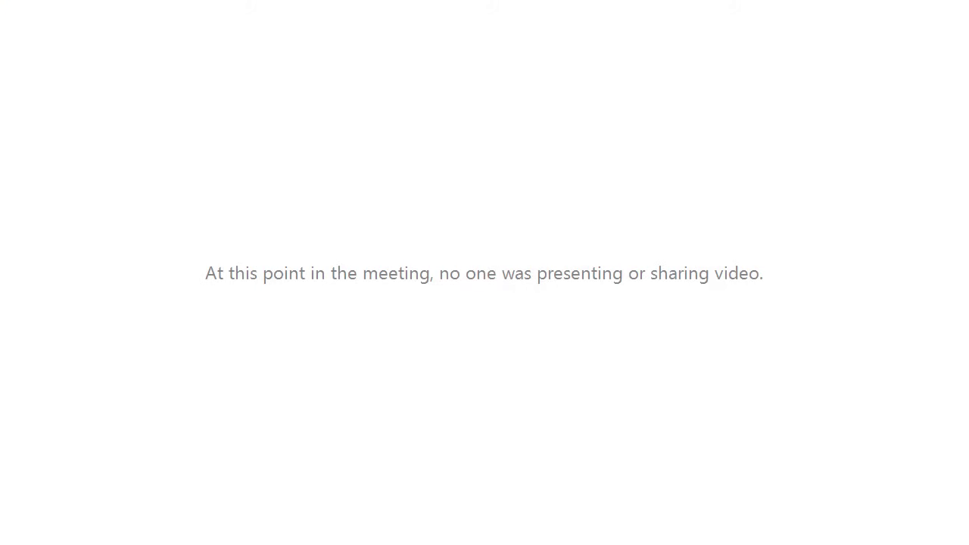